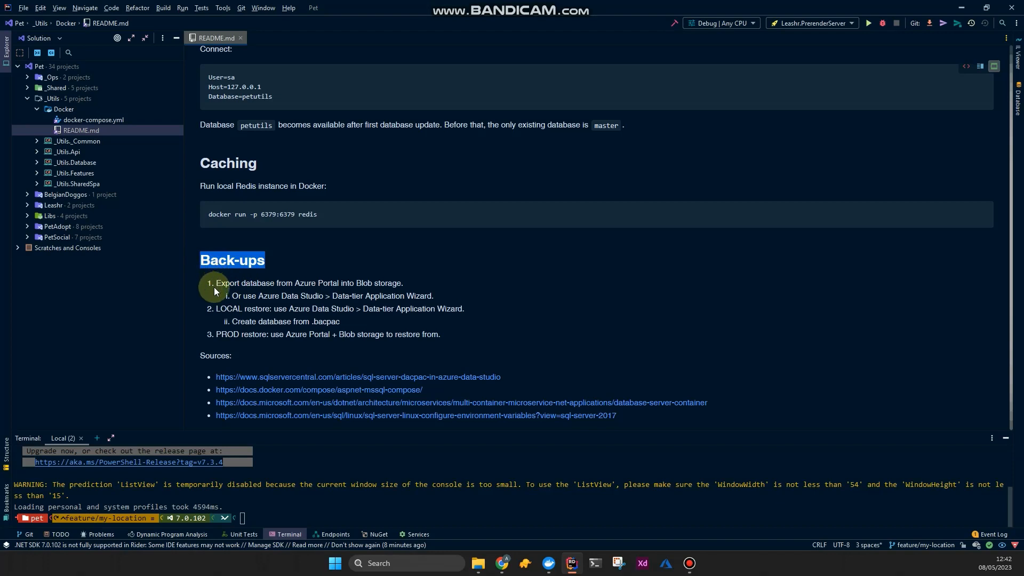
Examine the Back-ups section of the README, covering the export, local restore and production restore instructions
{"action": "left_click", "coordinate": [207, 283]}
{"action": "left_click_drag", "start_coordinate": [207, 283], "coordinate": [233, 335]}
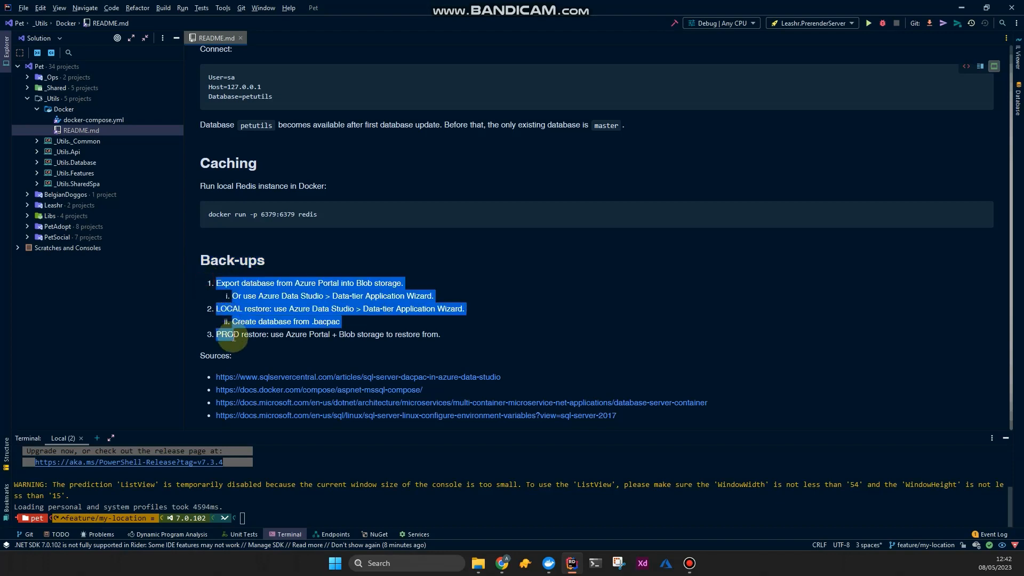
{"action": "left_click", "coordinate": [448, 335]}
{"action": "left_click_drag", "start_coordinate": [448, 334], "coordinate": [206, 270]}
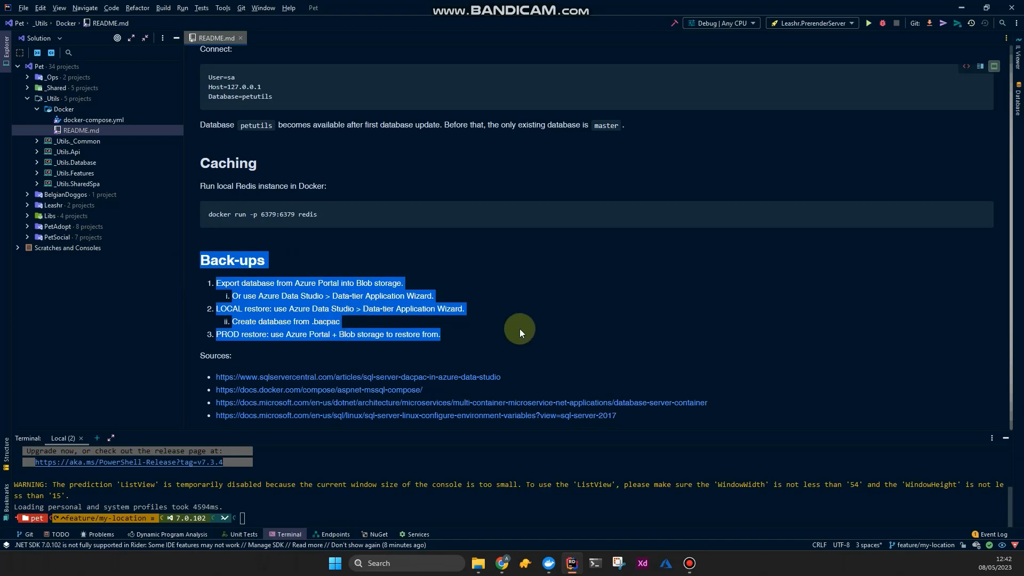
{"action": "left_click", "coordinate": [491, 264]}
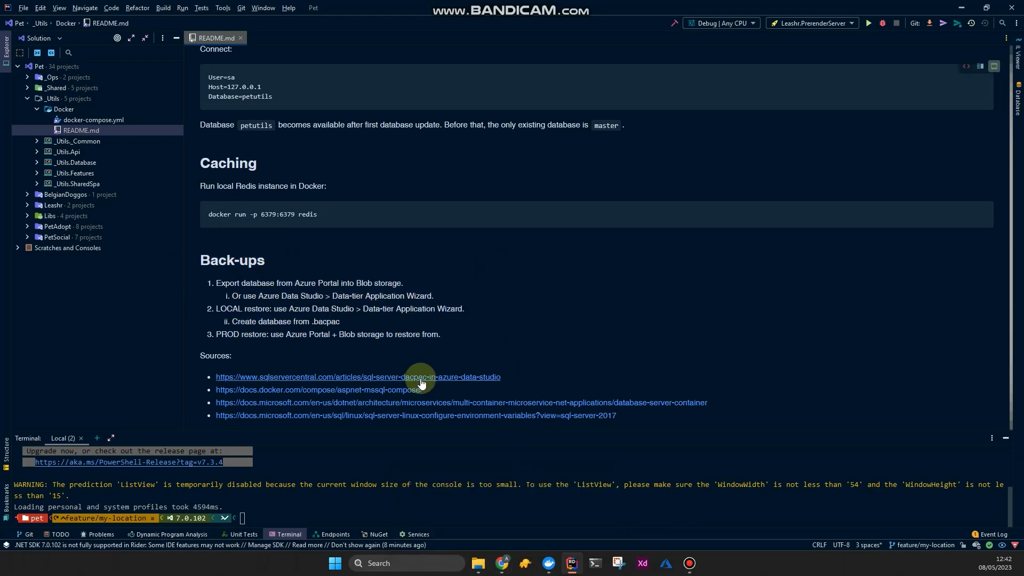
Switch to Chrome and skim the SQLServerCentral article on SQL Server Dacpac in Azure Data Studio, including the extension installation and Dacpac extraction sections
{"action": "left_click", "coordinate": [502, 564]}
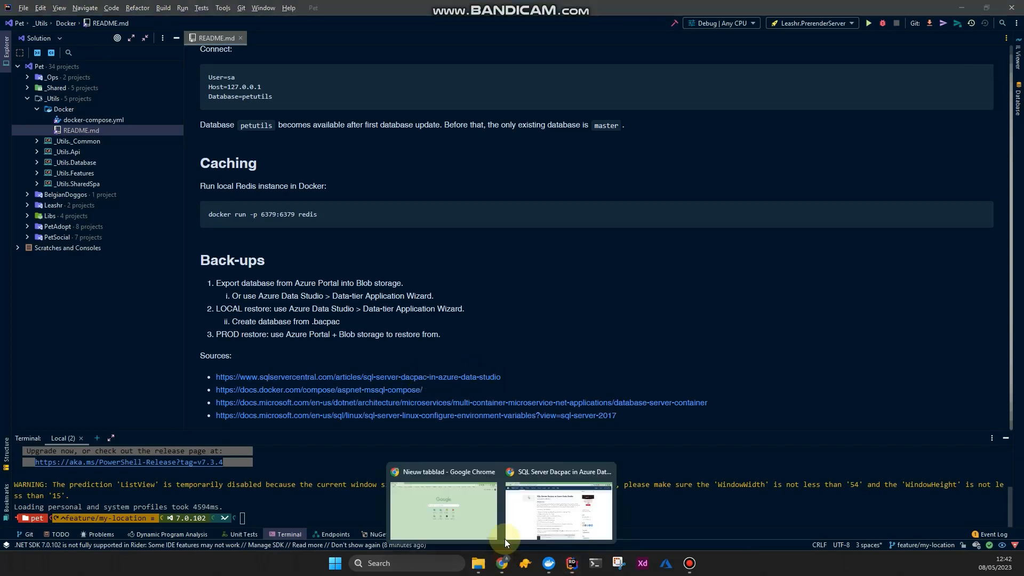
{"action": "left_click", "coordinate": [528, 509]}
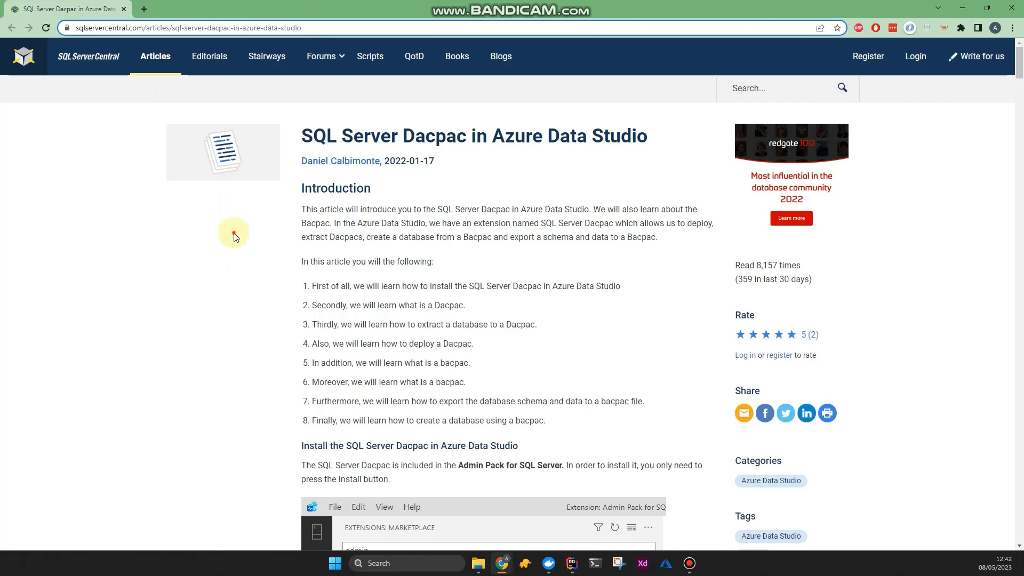
{"action": "scroll", "coordinate": [238, 228], "scroll_direction": "down", "scroll_amount": 4}
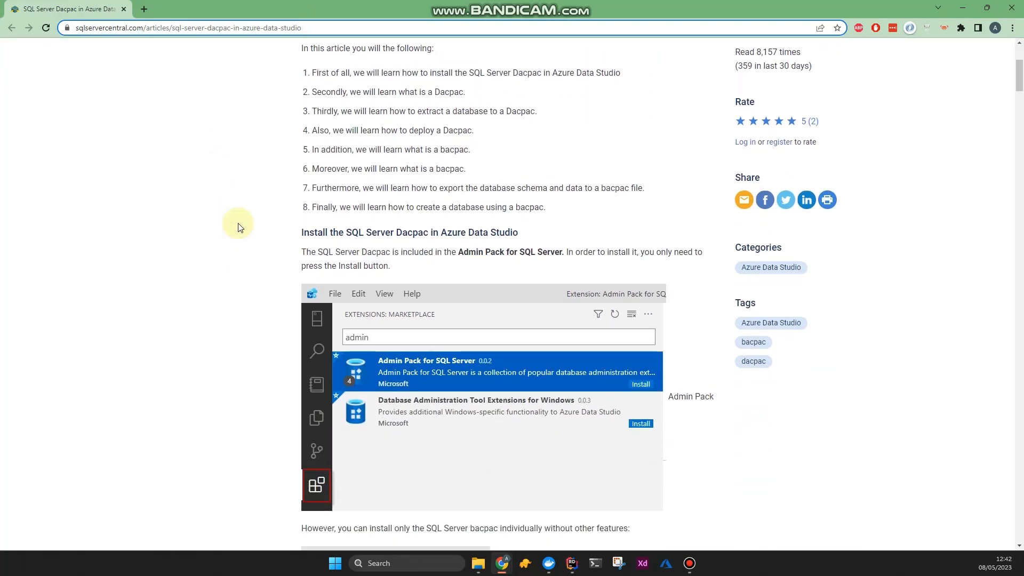
{"action": "scroll", "coordinate": [221, 179], "scroll_direction": "down", "scroll_amount": 2}
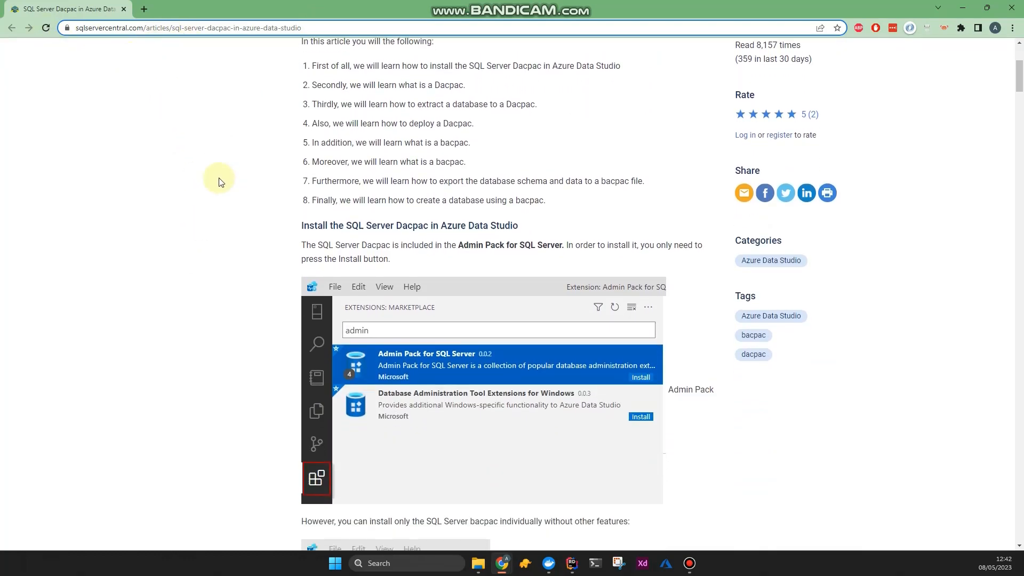
{"action": "scroll", "coordinate": [221, 182], "scroll_direction": "down", "scroll_amount": 15}
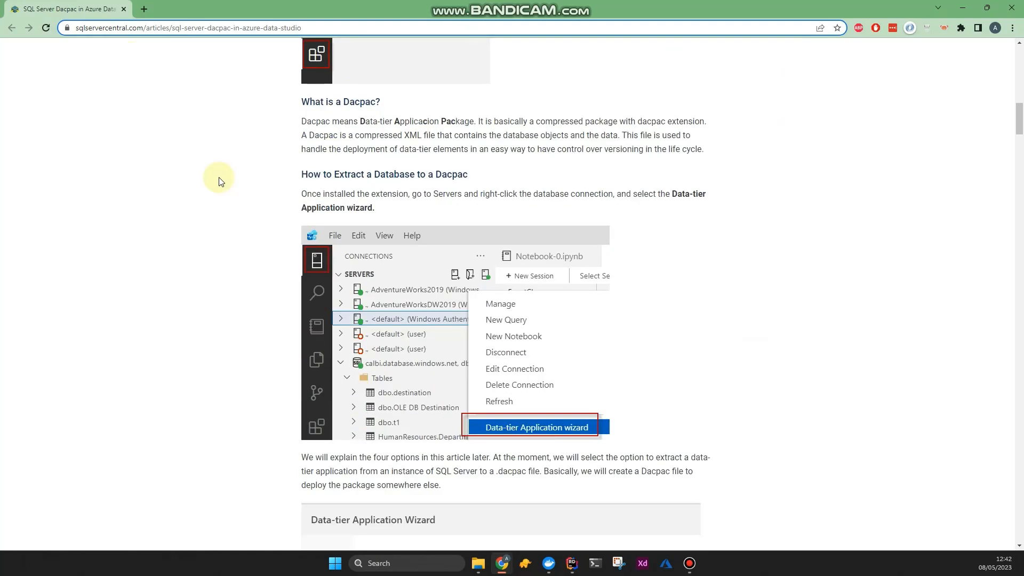
{"action": "scroll", "coordinate": [221, 181], "scroll_direction": "up", "scroll_amount": 20}
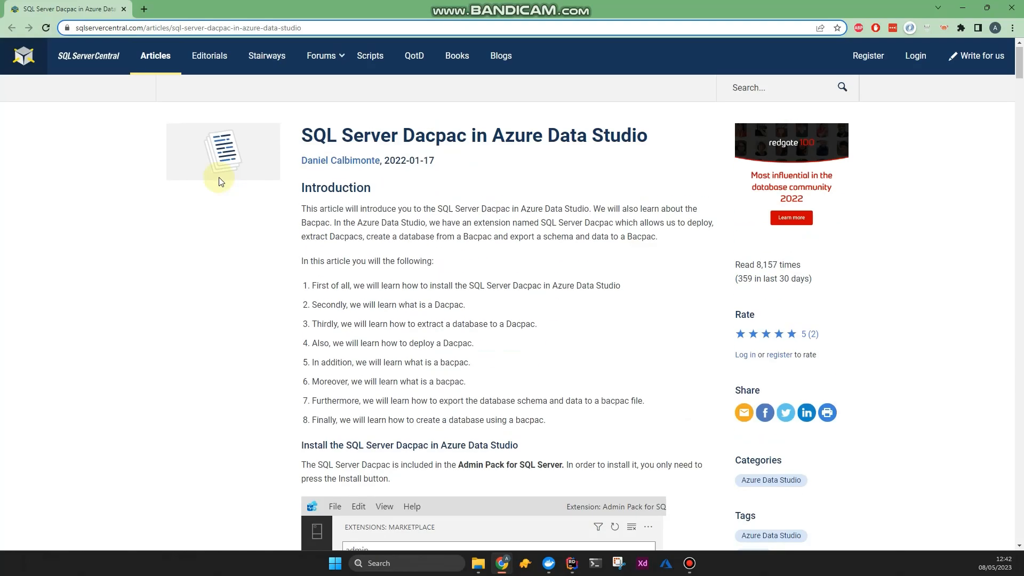
{"action": "left_click", "coordinate": [690, 564]}
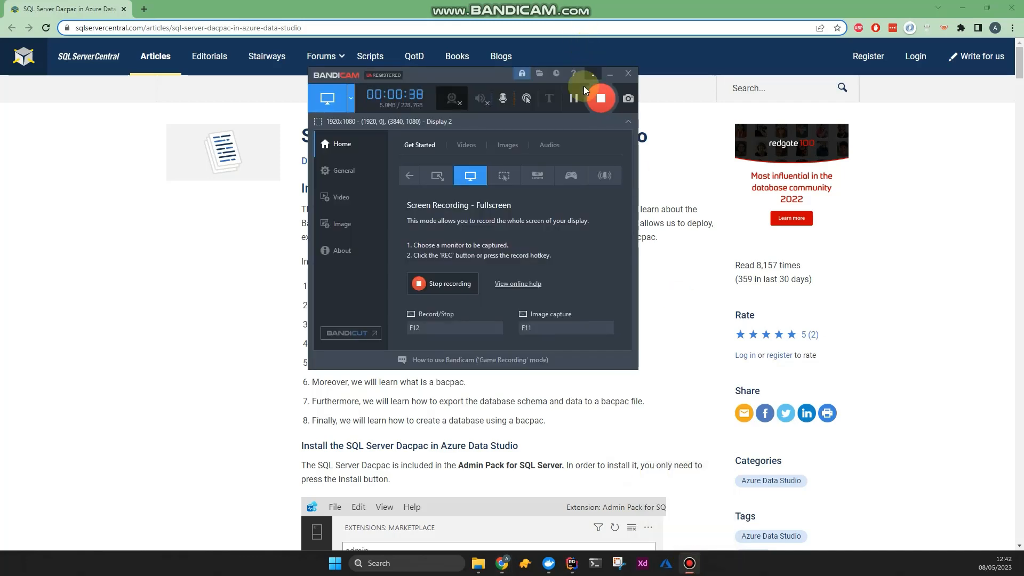
{"action": "left_click", "coordinate": [604, 77]}
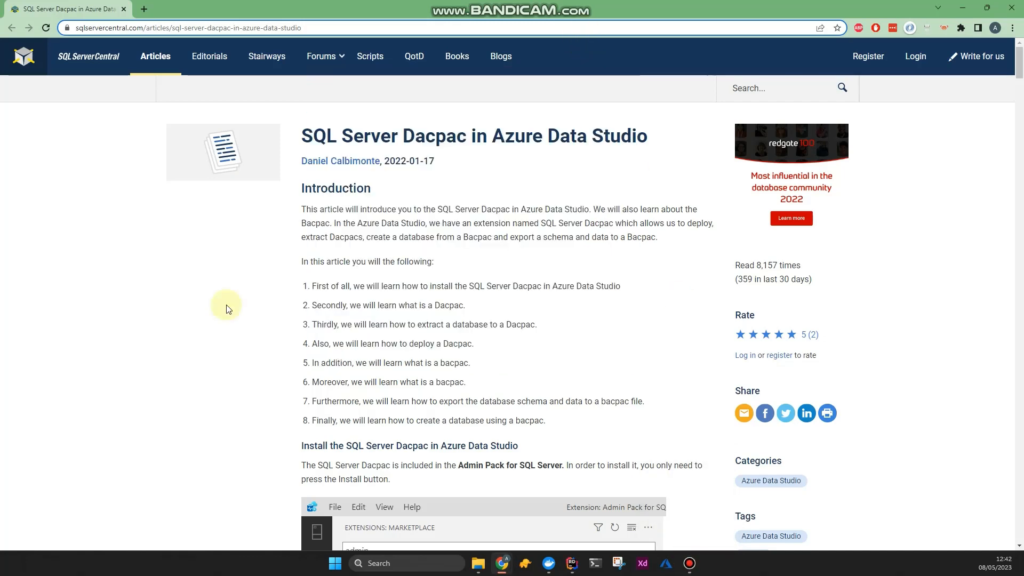
Switch to Docker Desktop and start the MSSQL_PETUTILS, MSSQL_PETSOCIAL and MSSQL_PETADOPT containers
{"action": "left_click", "coordinate": [549, 568]}
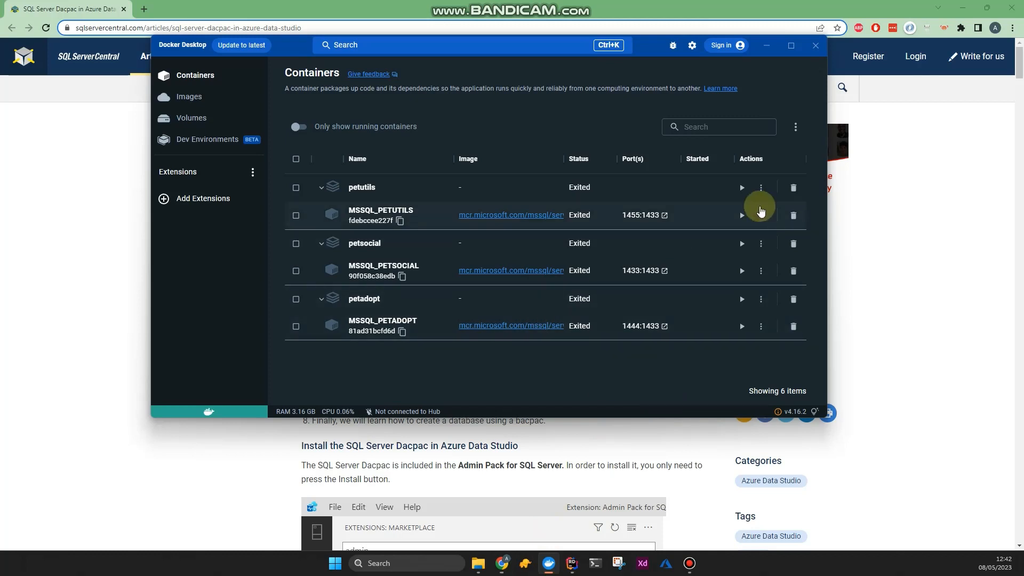
{"action": "left_click", "coordinate": [743, 216]}
{"action": "left_click", "coordinate": [742, 271]}
{"action": "left_click", "coordinate": [741, 325]}
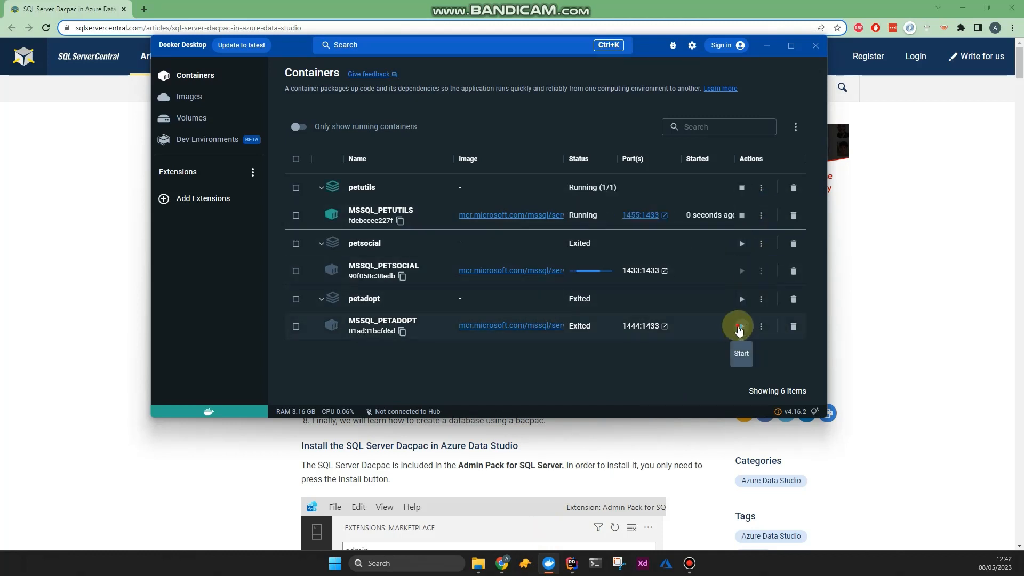
{"action": "left_click", "coordinate": [455, 312]}
Switch to TablePlus, inspect the PetShops and PetServices tables through the MSSQL_PETSOCIAL_LOCAL connection, and close the connection window
{"action": "left_click", "coordinate": [526, 563]}
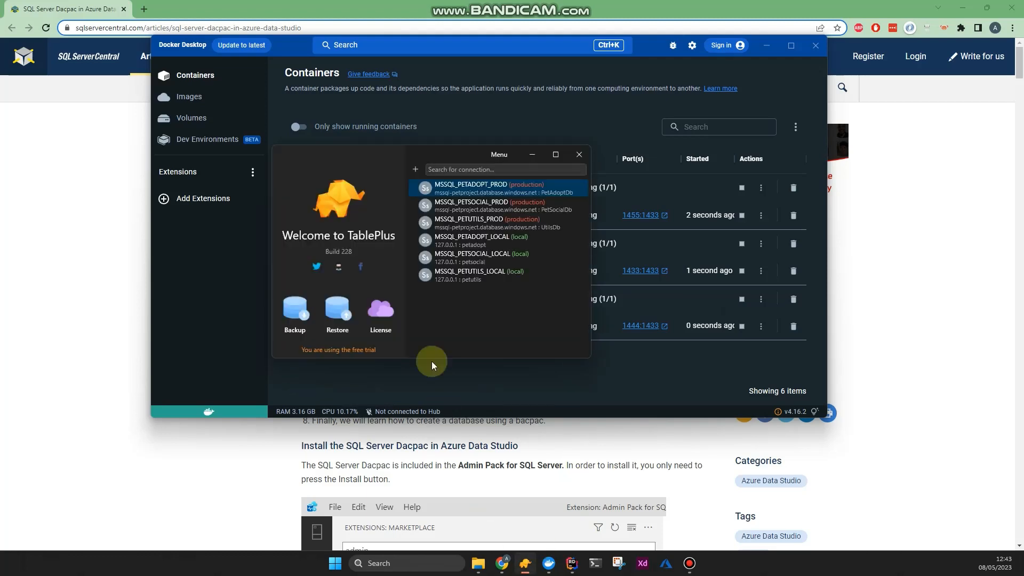
{"action": "double_click", "coordinate": [493, 258]}
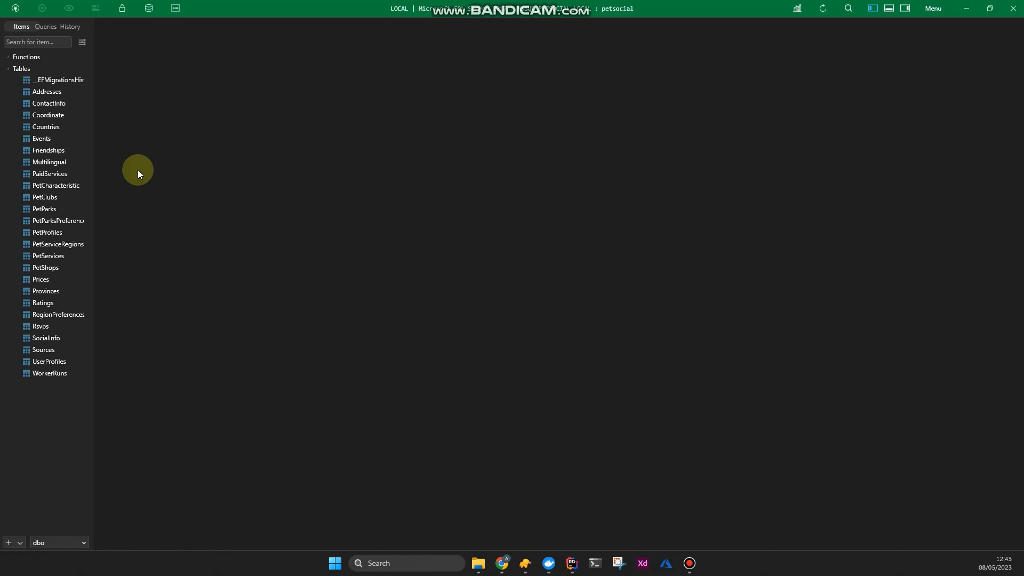
{"action": "left_click", "coordinate": [207, 173]}
{"action": "left_click", "coordinate": [45, 268]}
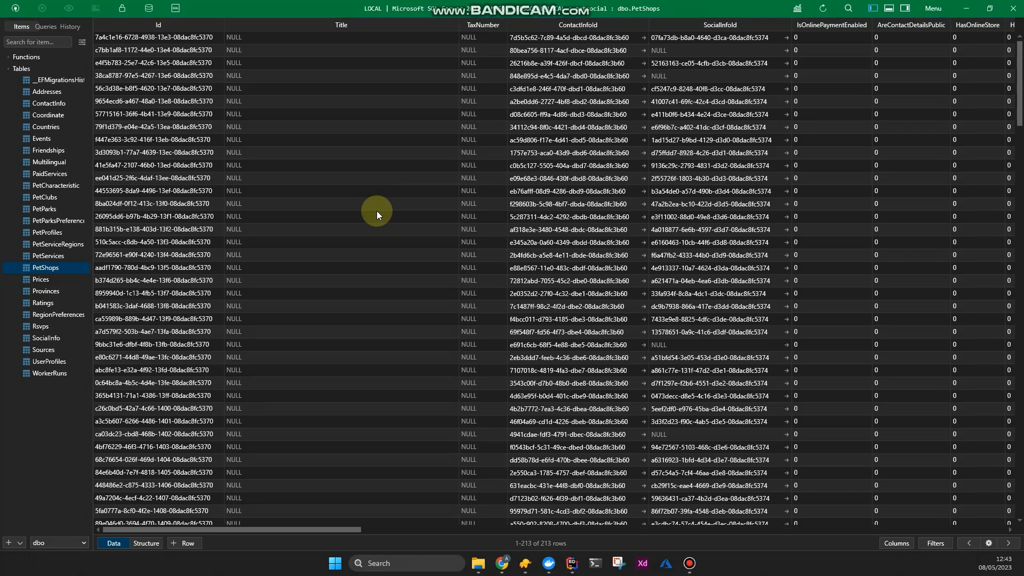
{"action": "left_click", "coordinate": [56, 258]}
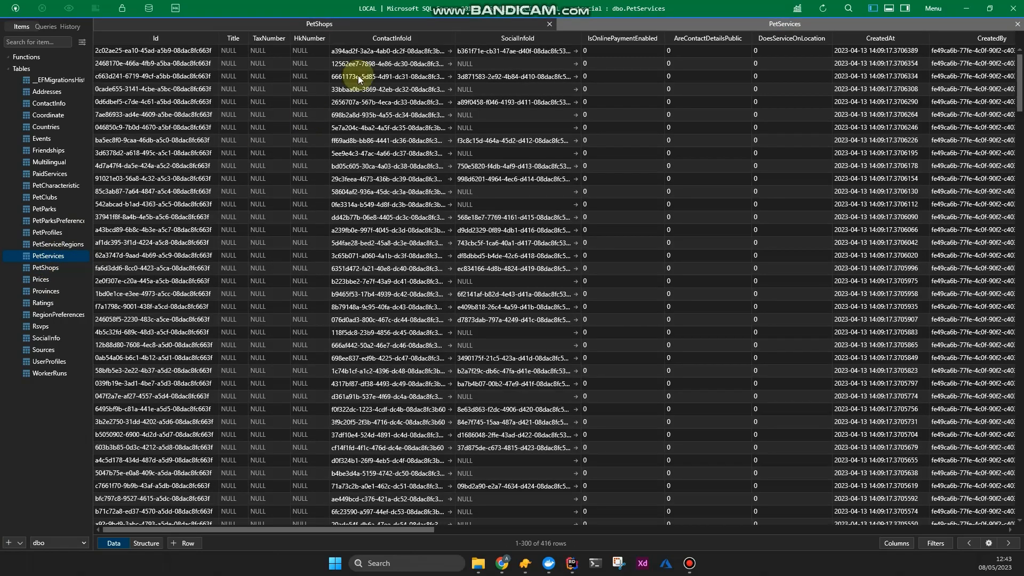
{"action": "left_click", "coordinate": [549, 24]}
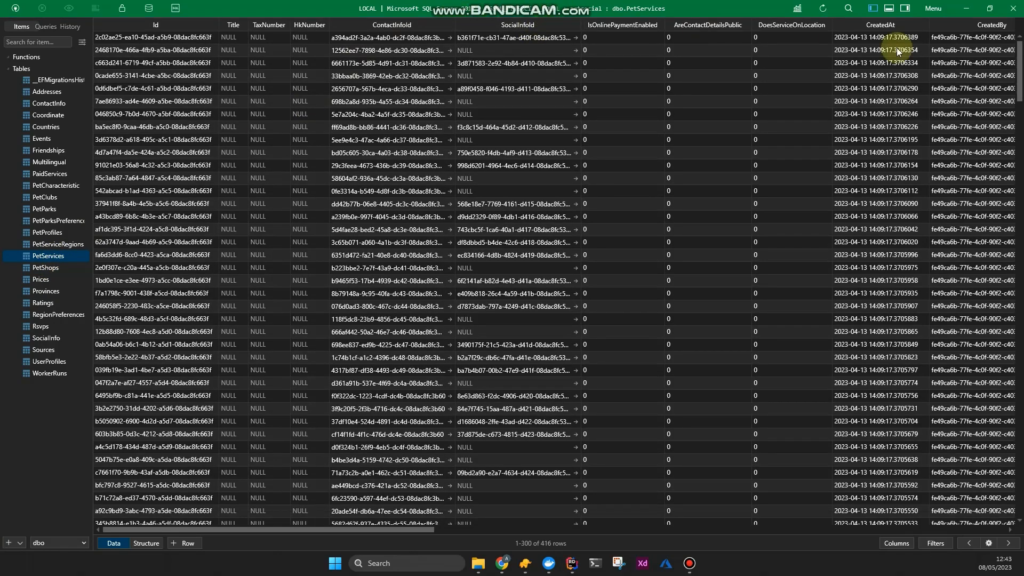
{"action": "left_click", "coordinate": [1013, 8]}
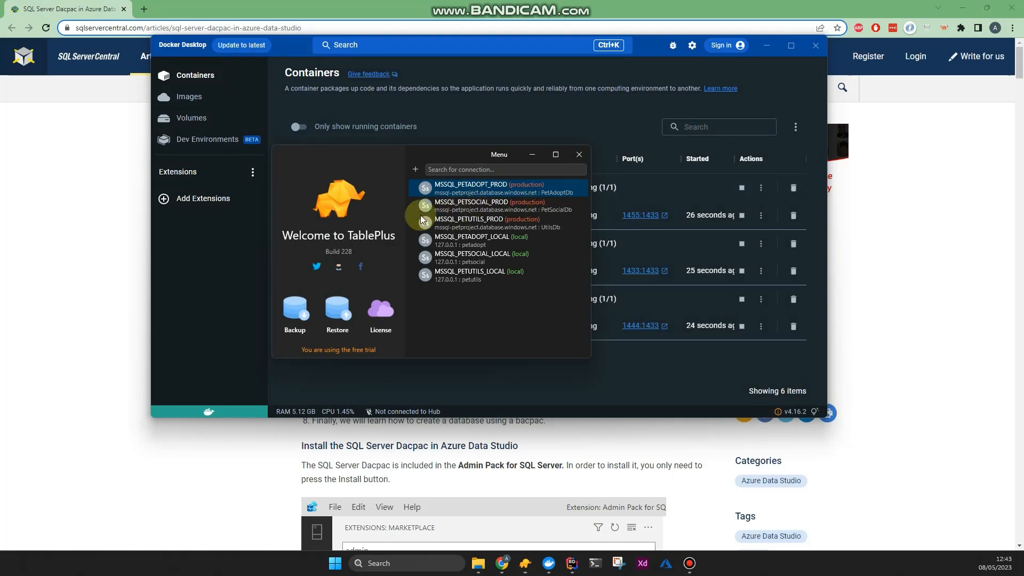
{"action": "left_click", "coordinate": [591, 113]}
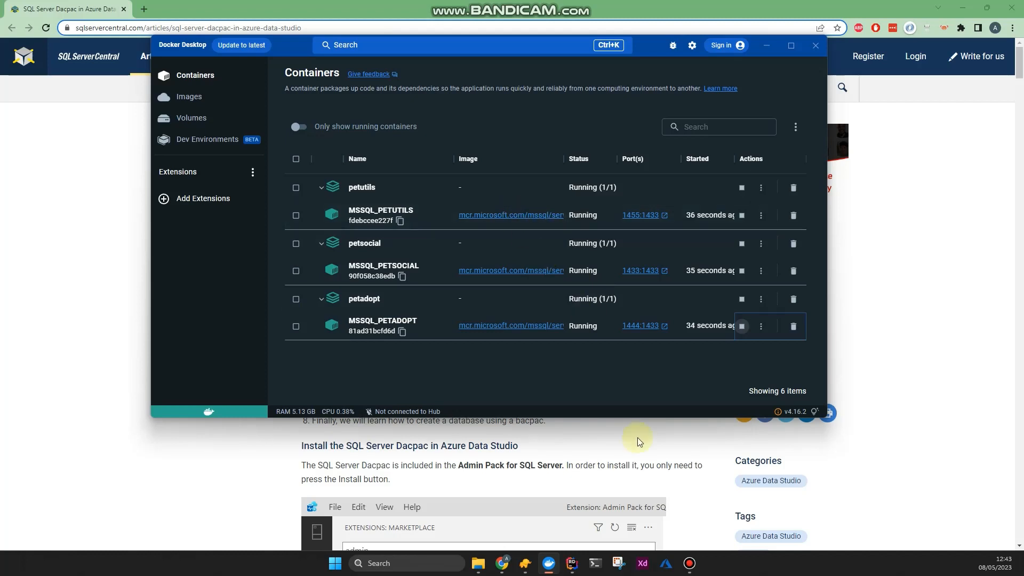
{"action": "left_click", "coordinate": [523, 566]}
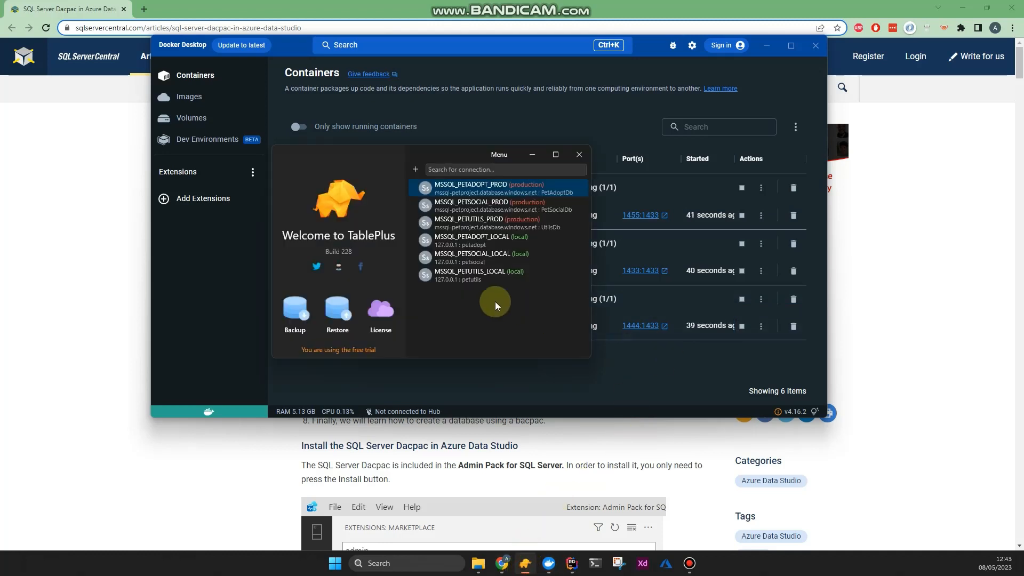
{"action": "left_click_drag", "start_coordinate": [411, 156], "coordinate": [448, 147]}
{"action": "left_click", "coordinate": [523, 309]}
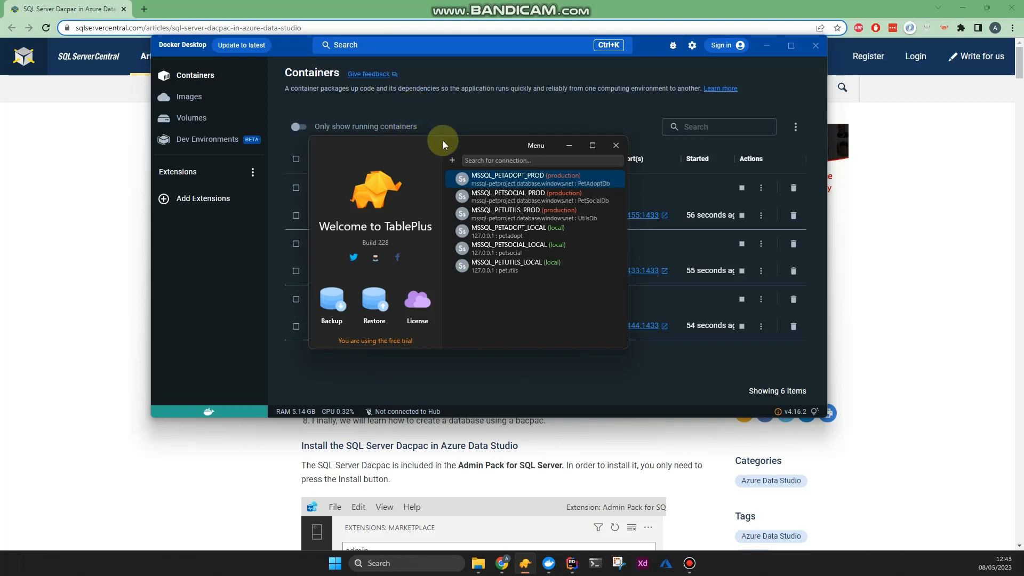
{"action": "left_click_drag", "start_coordinate": [443, 140], "coordinate": [287, 40]}
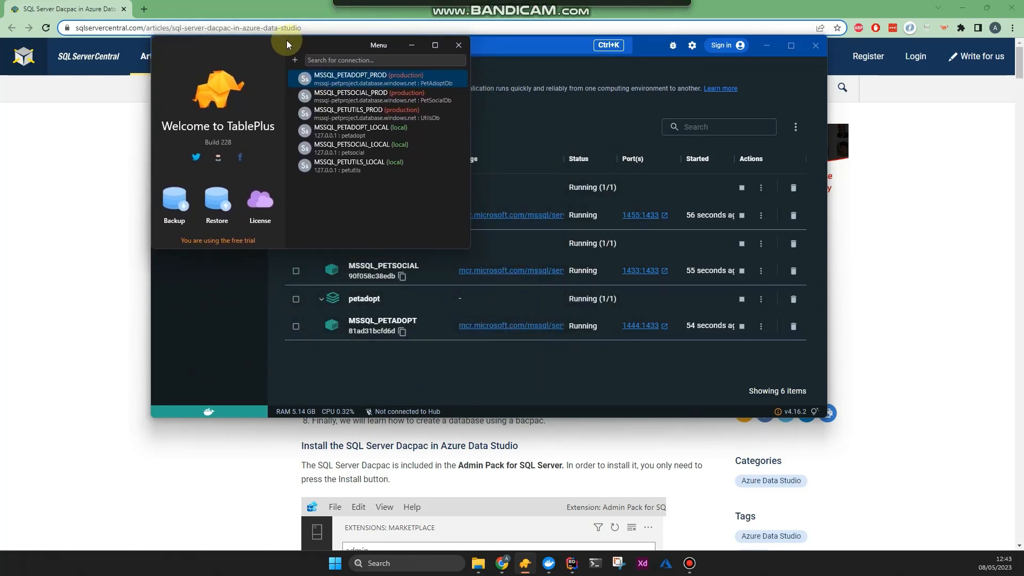
{"action": "mouse_move", "coordinate": [505, 3]}
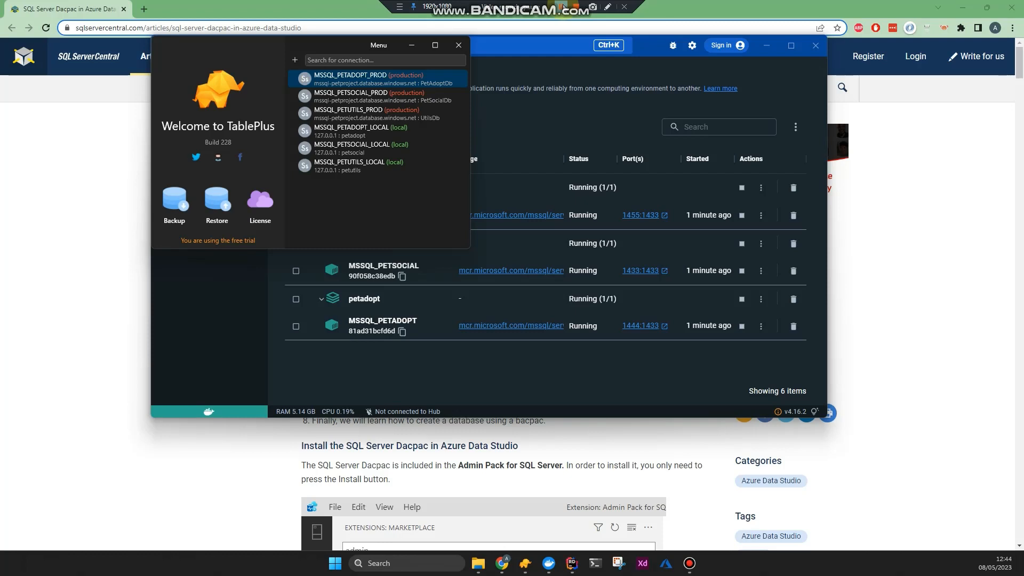
Find Azure Data Studio with a system search for "azure" and launch it
{"action": "left_click", "coordinate": [397, 563]}
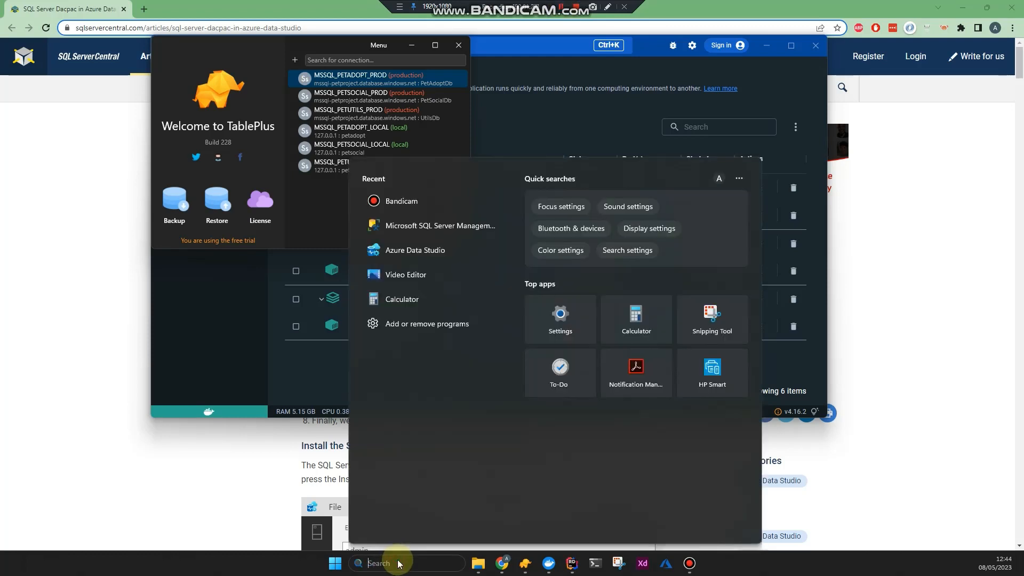
{"action": "type", "text": "azure"}
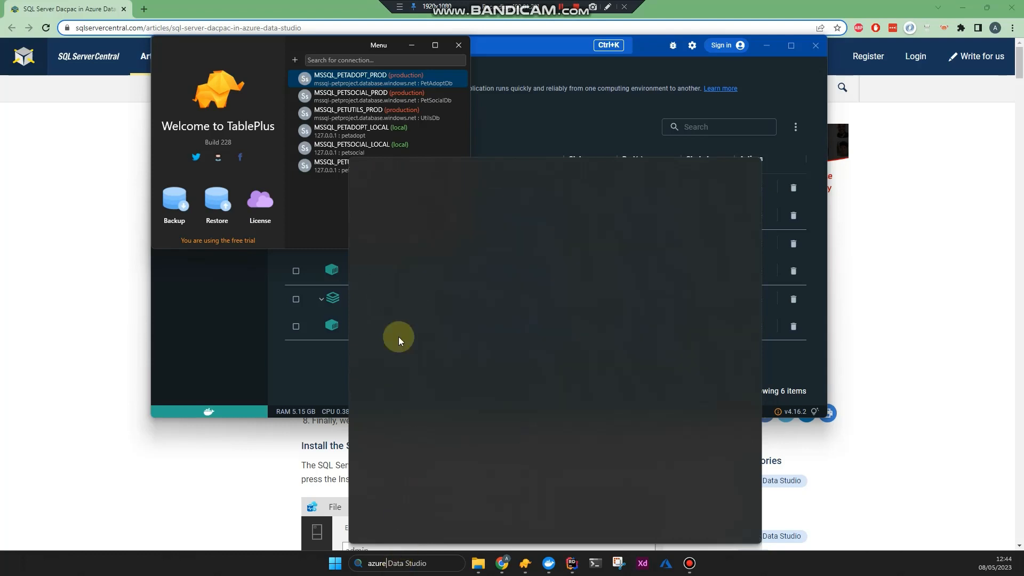
{"action": "left_click", "coordinate": [427, 228]}
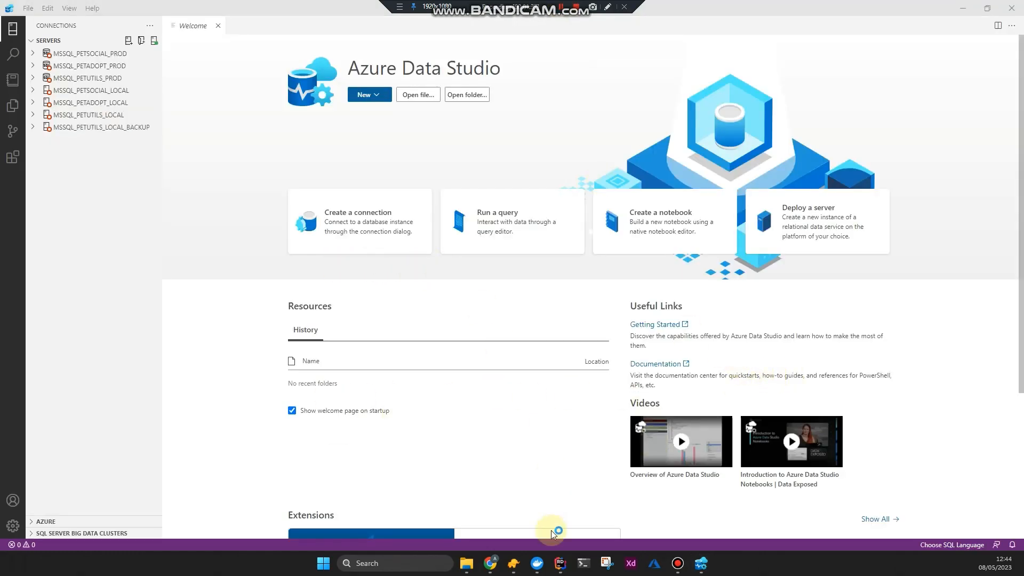
{"action": "left_click", "coordinate": [514, 564]}
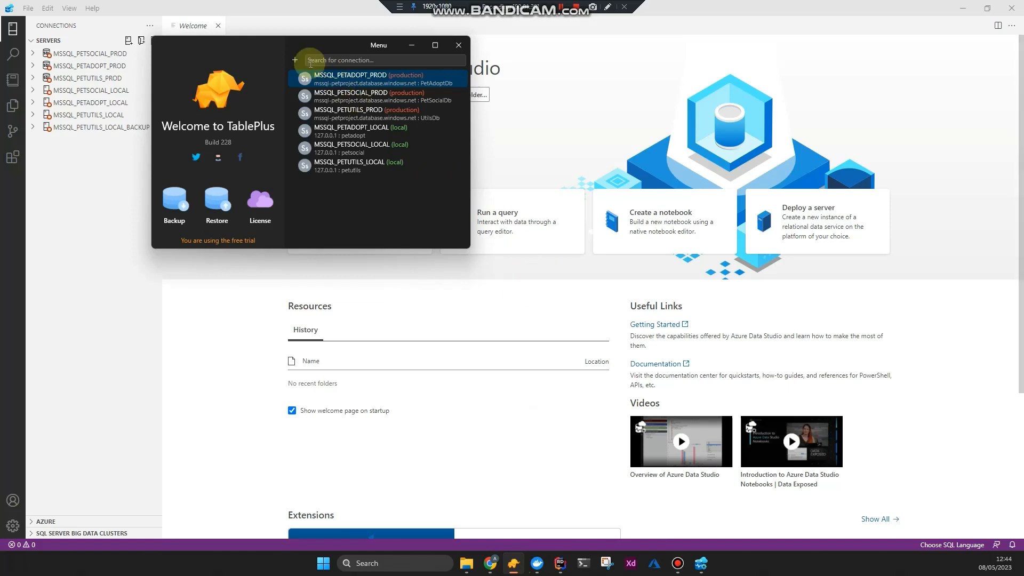
{"action": "left_click_drag", "start_coordinate": [281, 39], "coordinate": [401, 152]}
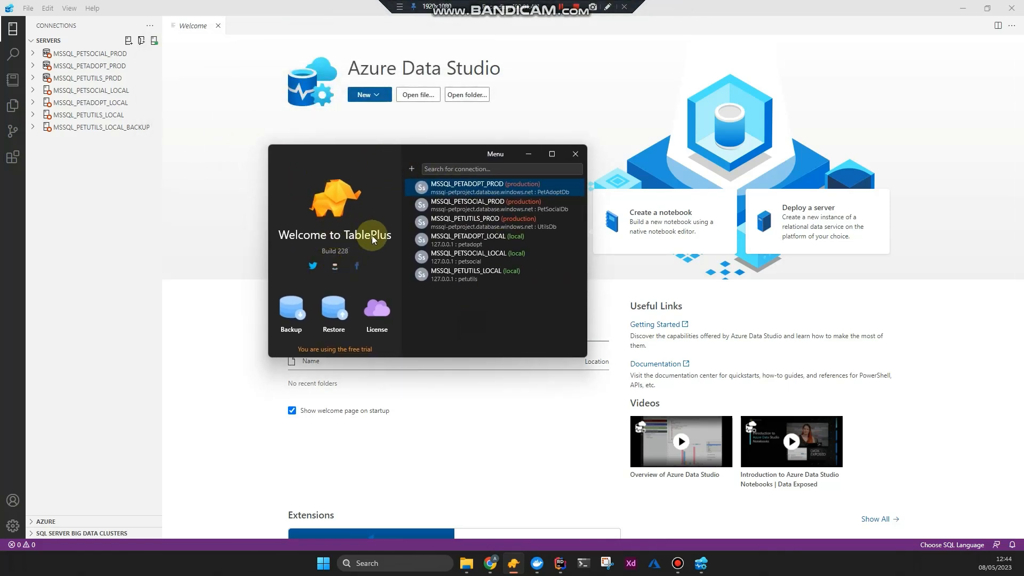
{"action": "left_click_drag", "start_coordinate": [371, 237], "coordinate": [339, 235]}
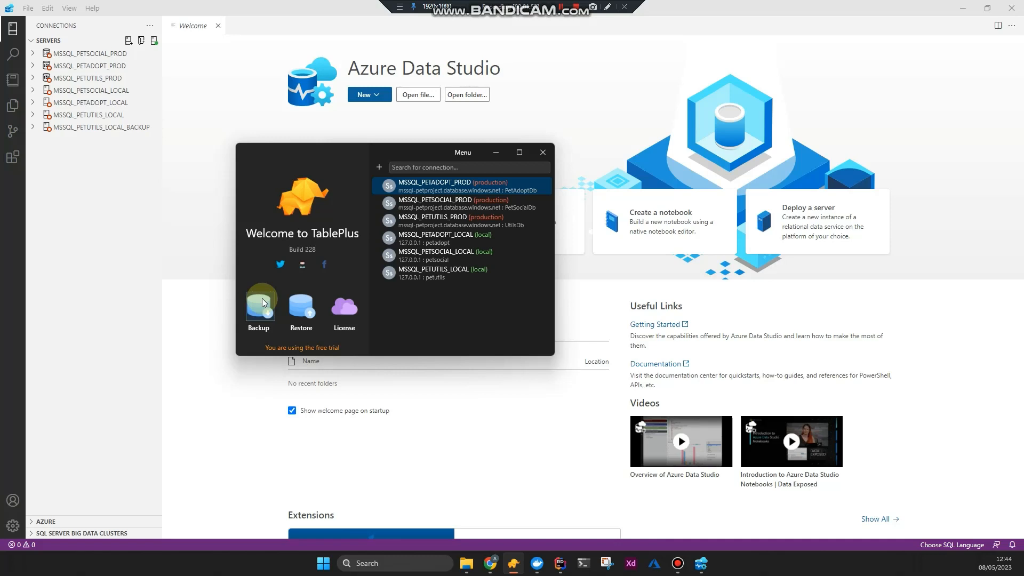
{"action": "left_click_drag", "start_coordinate": [315, 153], "coordinate": [353, 157]}
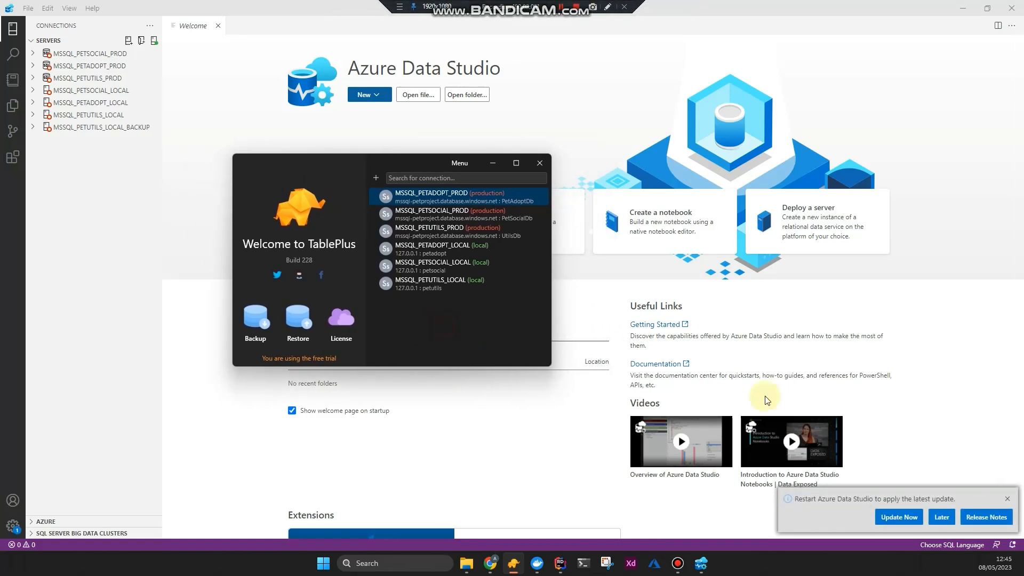
Dismiss the update notification, switch to TablePlus and try to back up the UtilsDb database from the MSSQL_PETUTILS_PROD connection
{"action": "left_click", "coordinate": [1008, 498]}
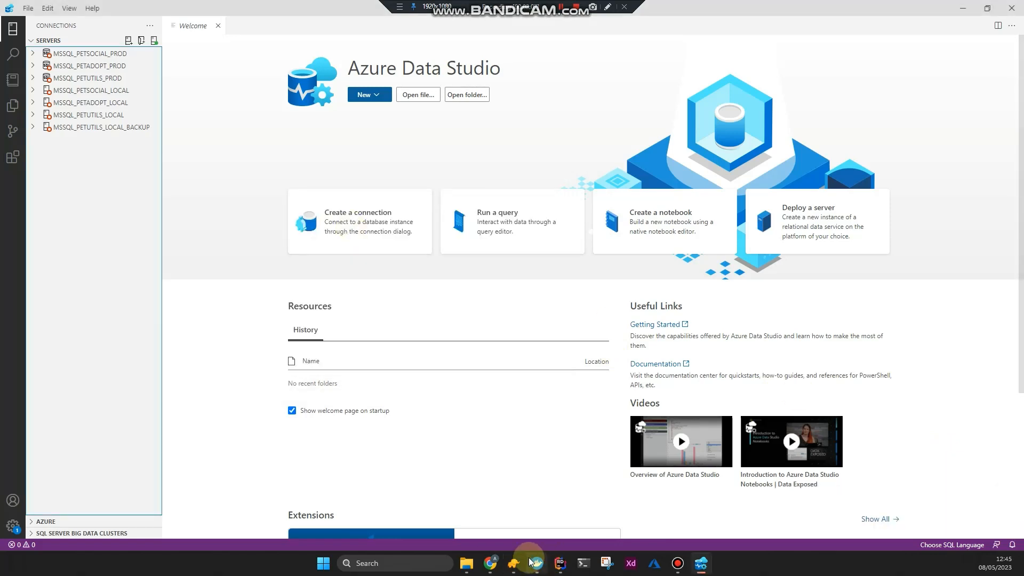
{"action": "left_click", "coordinate": [514, 563]}
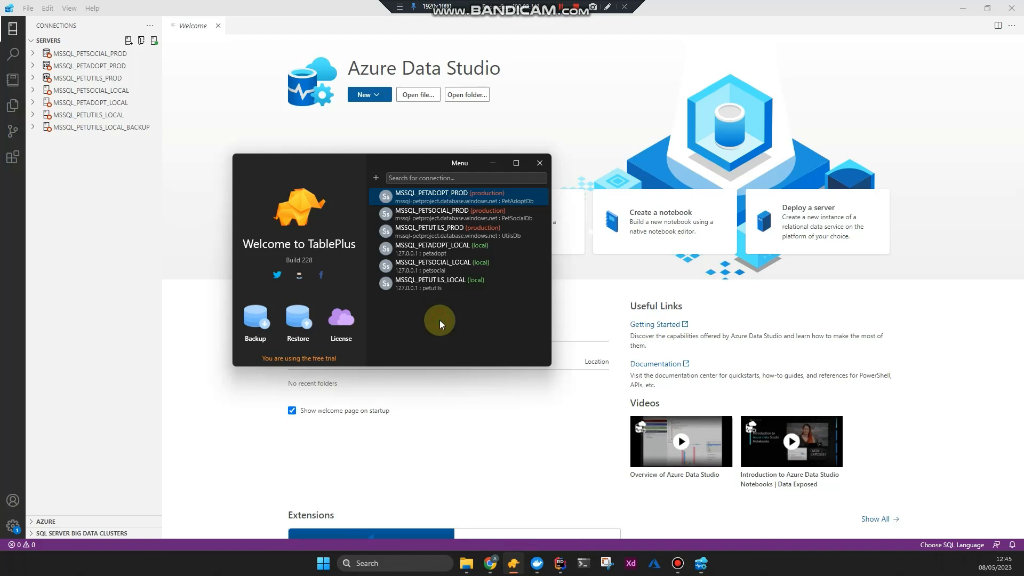
{"action": "left_click", "coordinate": [255, 319]}
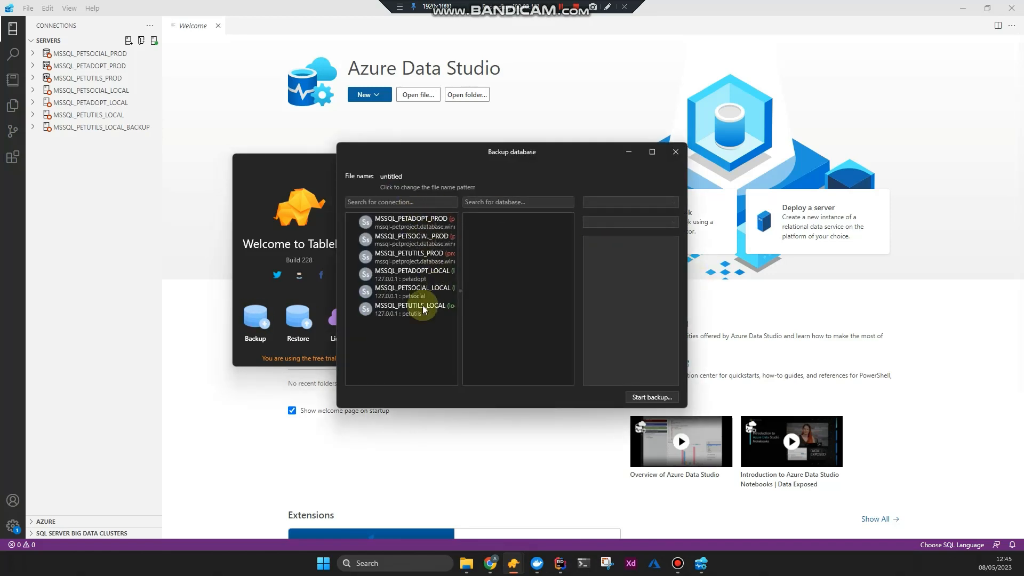
{"action": "left_click", "coordinate": [419, 311]}
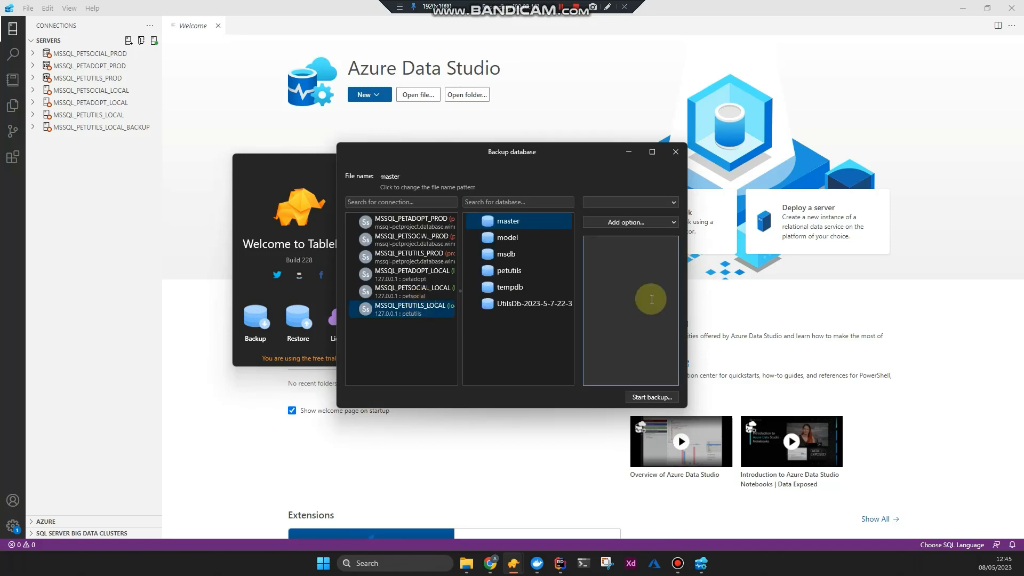
{"action": "left_click", "coordinate": [425, 260]}
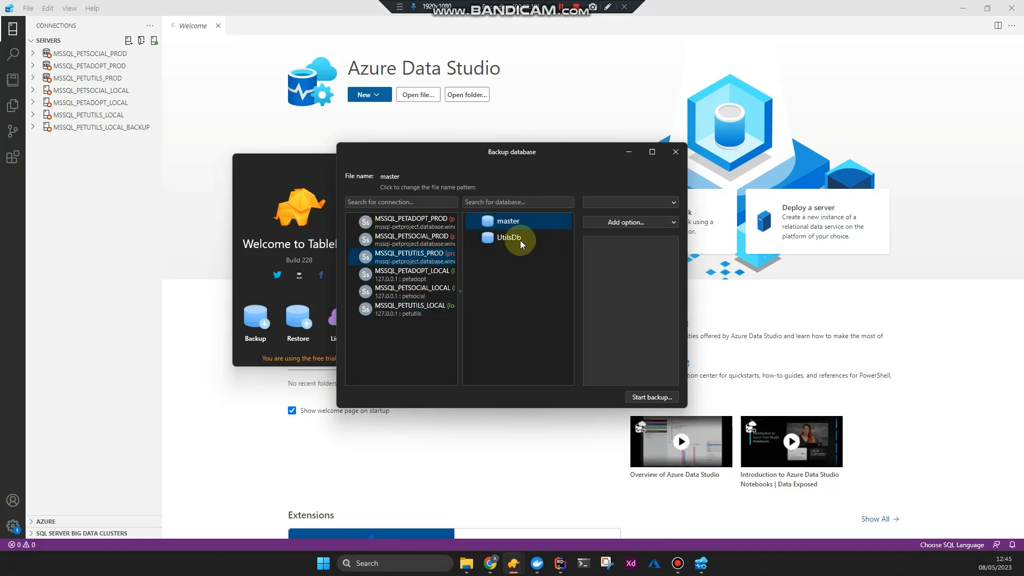
{"action": "left_click", "coordinate": [520, 240]}
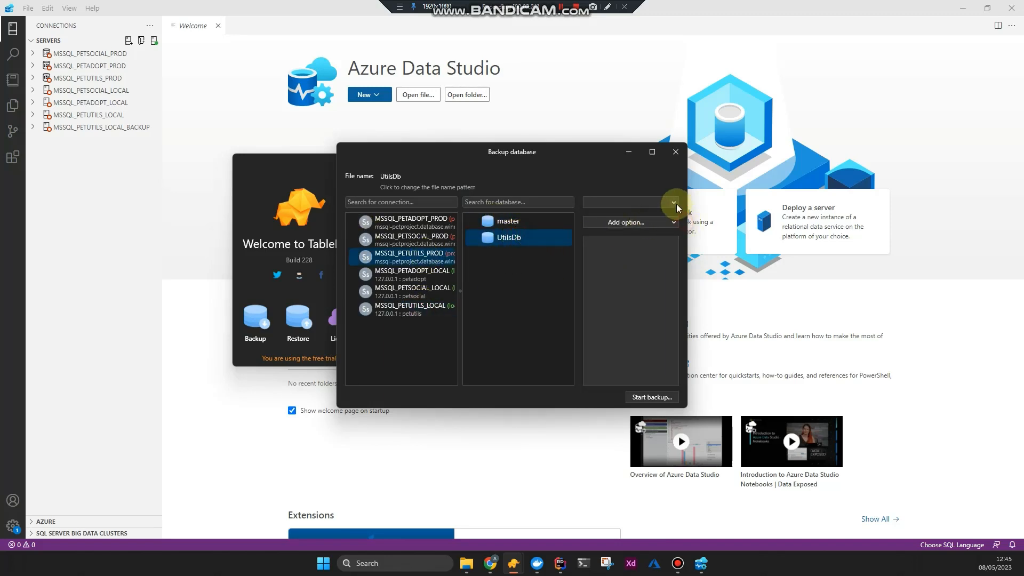
{"action": "left_click", "coordinate": [663, 398]}
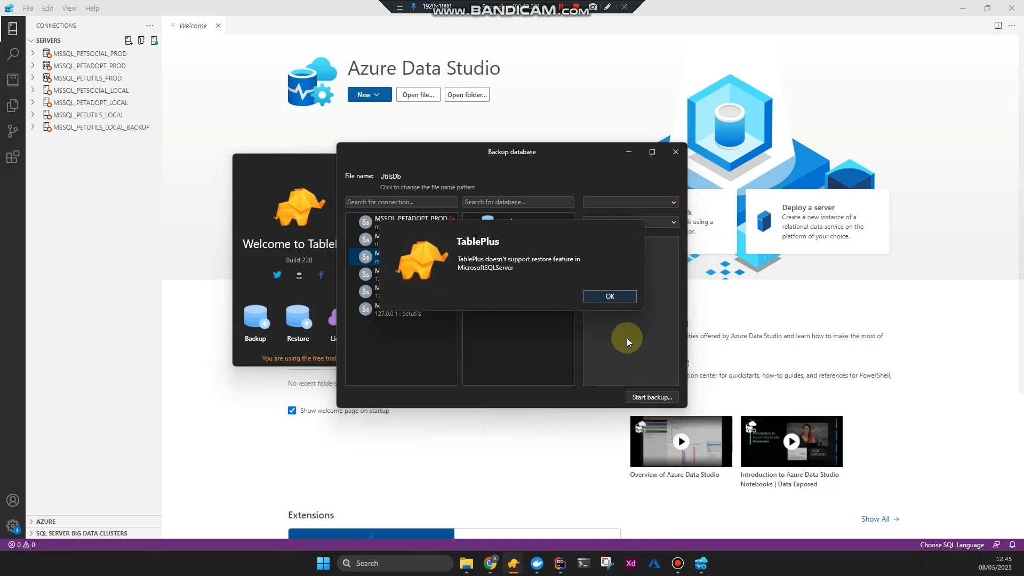
{"action": "left_click_drag", "start_coordinate": [539, 262], "coordinate": [580, 265]}
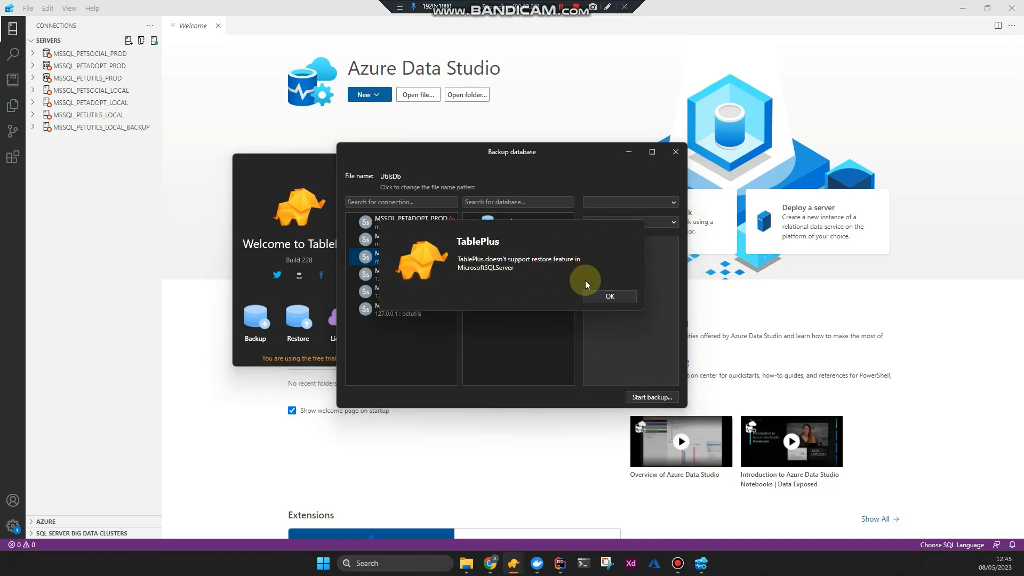
{"action": "left_click", "coordinate": [621, 298]}
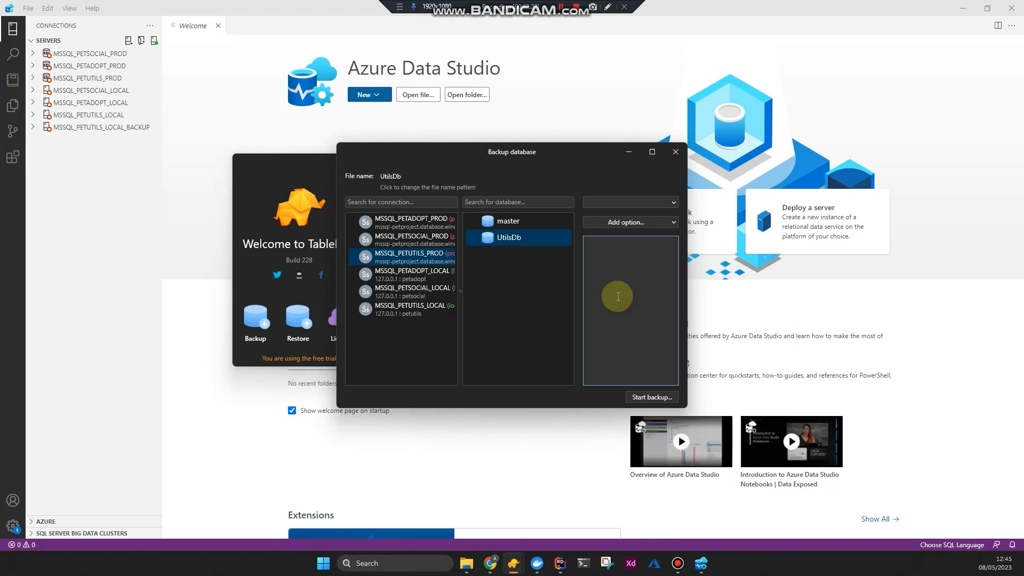
{"action": "left_click", "coordinate": [675, 153]}
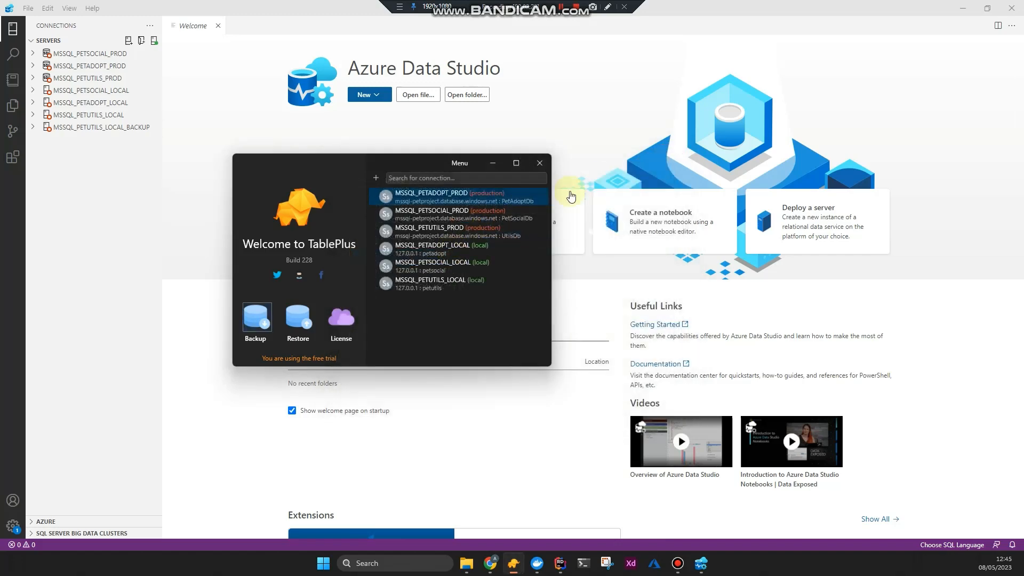
Connect to MSSQL_PETUTILS_PROD, select all of its tables and open their export options
{"action": "double_click", "coordinate": [460, 226]}
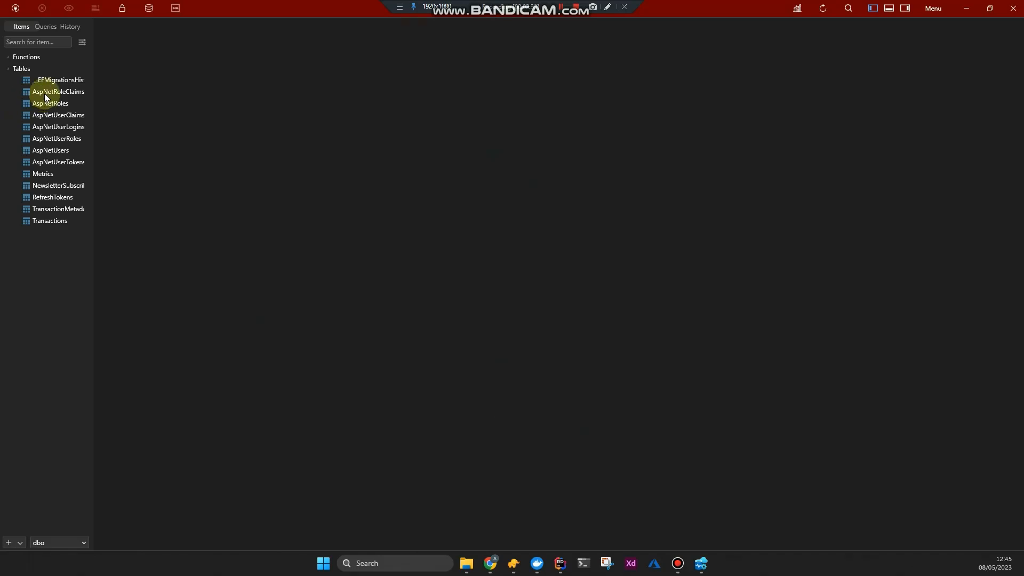
{"action": "left_click", "coordinate": [45, 96]}
{"action": "key", "text": "ctrl+a"}
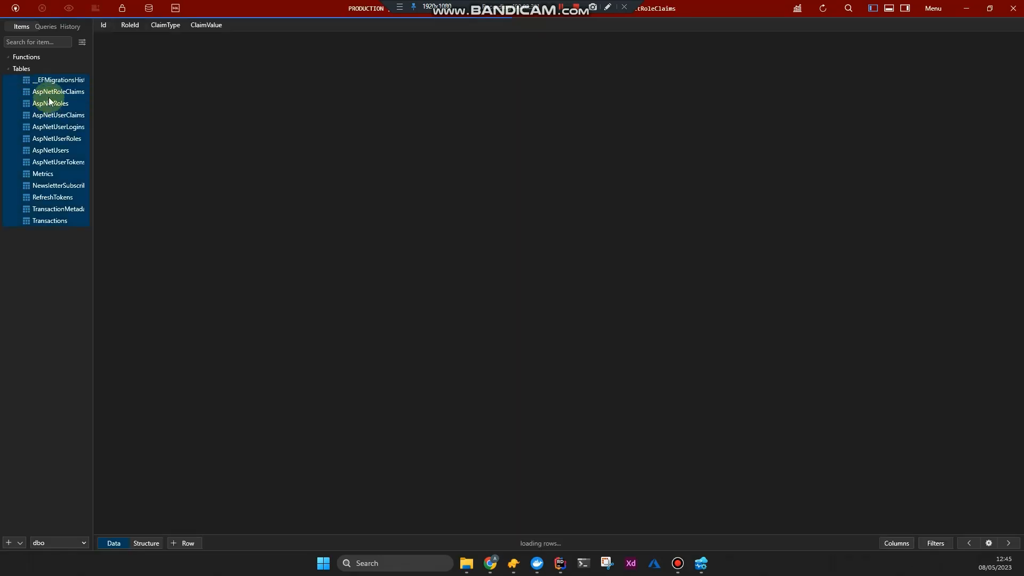
{"action": "right_click", "coordinate": [49, 99]}
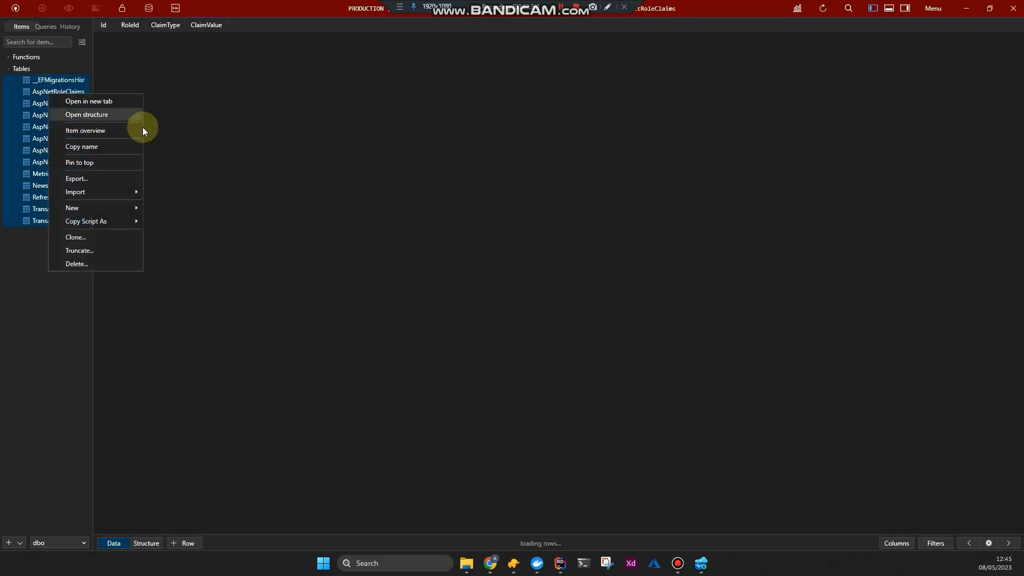
{"action": "left_click", "coordinate": [96, 180]}
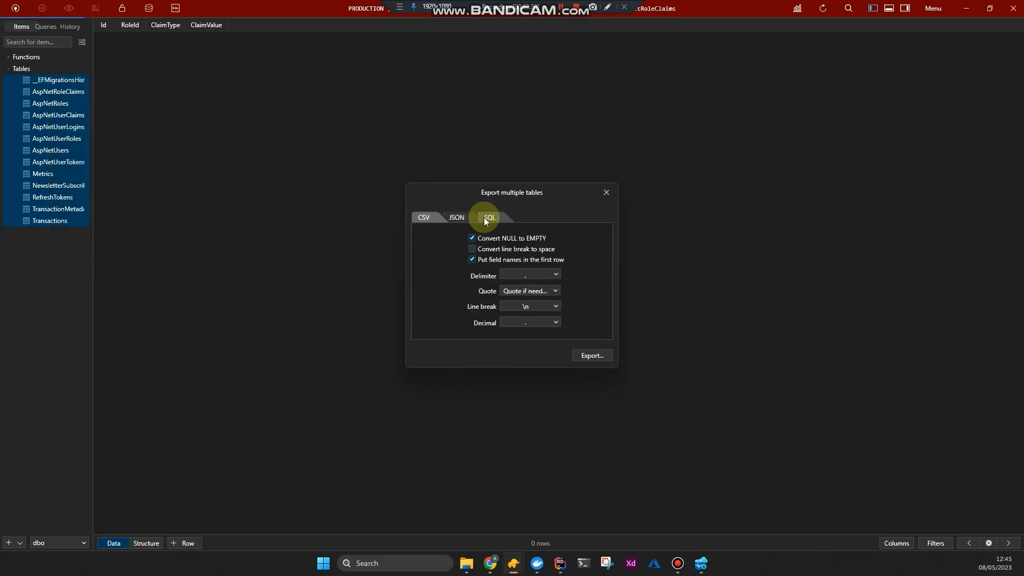
Examine the CSV, JSON and SQL export options for the selected tables, and close the export dialog without exporting
{"action": "left_click", "coordinate": [485, 217]}
{"action": "left_click", "coordinate": [451, 217]}
{"action": "left_click", "coordinate": [424, 217]}
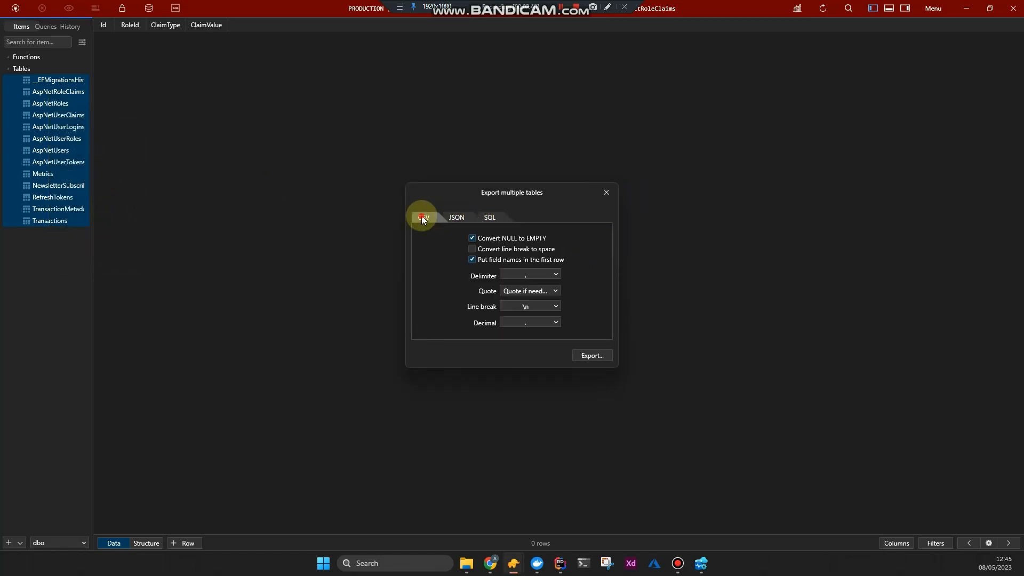
{"action": "left_click", "coordinate": [489, 216]}
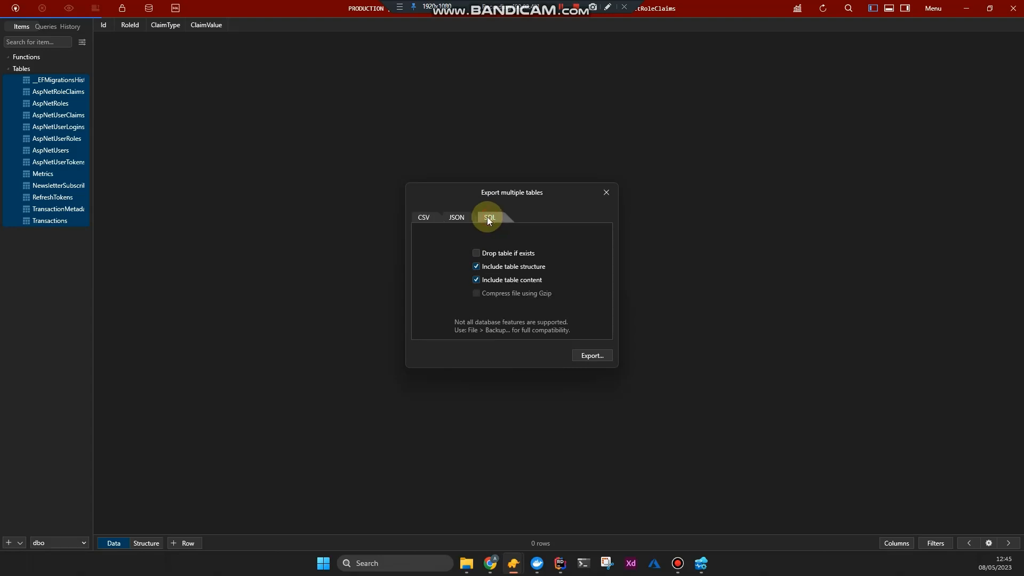
{"action": "left_click", "coordinate": [460, 215]}
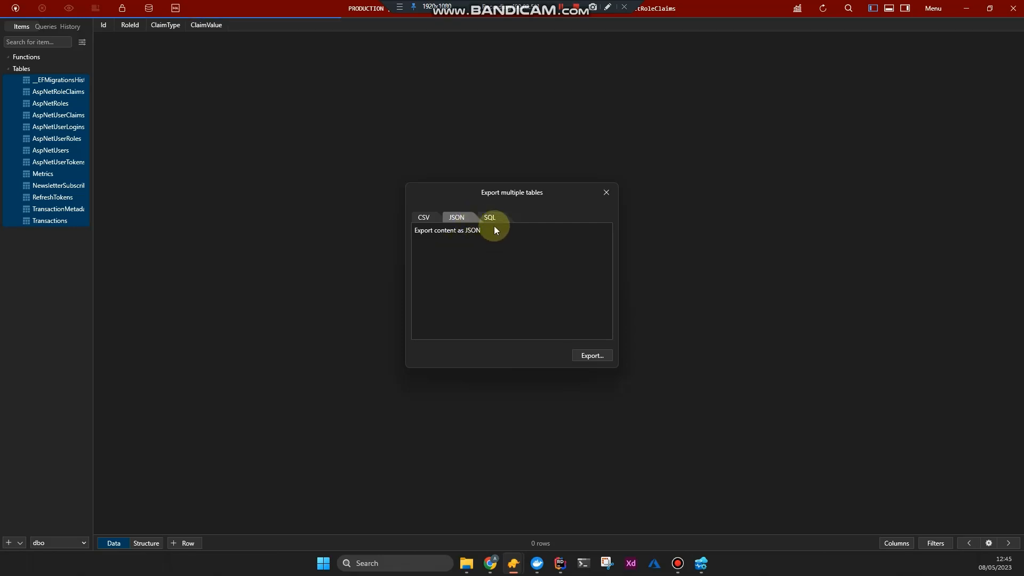
{"action": "left_click", "coordinate": [488, 219]}
{"action": "left_click", "coordinate": [469, 218]}
{"action": "left_click", "coordinate": [499, 216]}
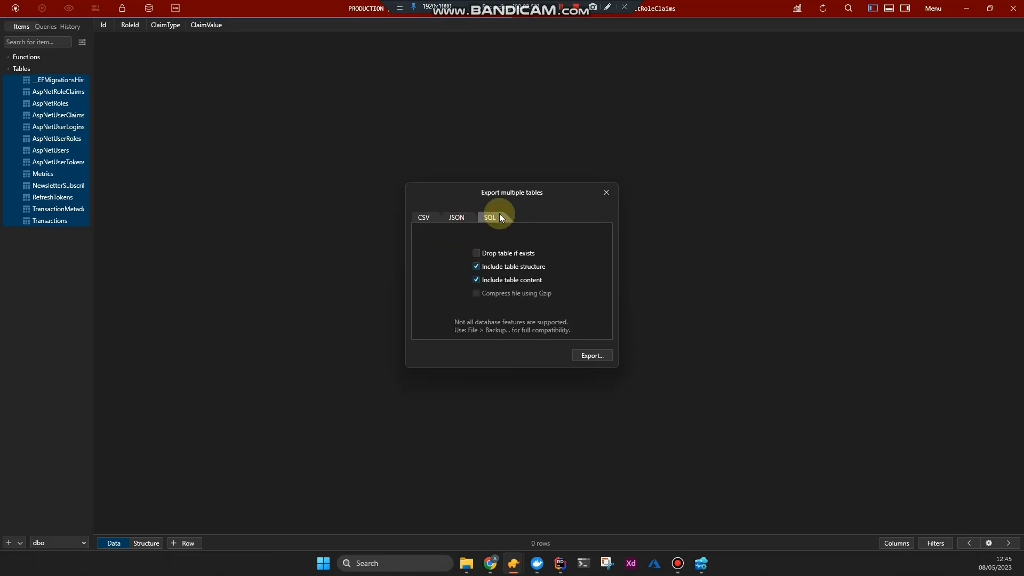
{"action": "left_click", "coordinate": [462, 216]}
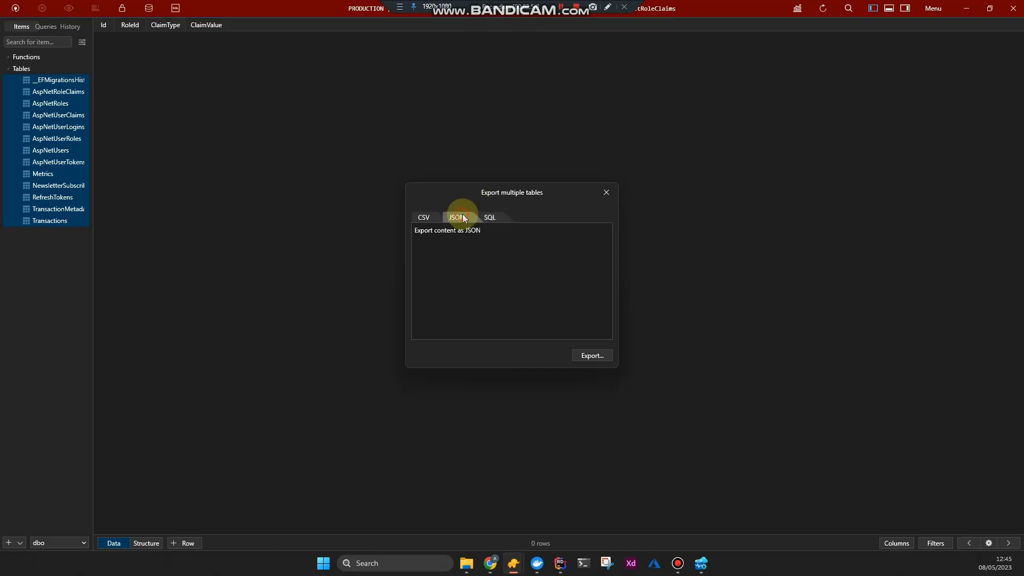
{"action": "left_click", "coordinate": [493, 236]}
{"action": "left_click", "coordinate": [601, 198]}
Check the available import sources for the tables, view the Metrics table, and close the MSSQL_PETUTILS_PROD connection window
{"action": "right_click", "coordinate": [56, 245]}
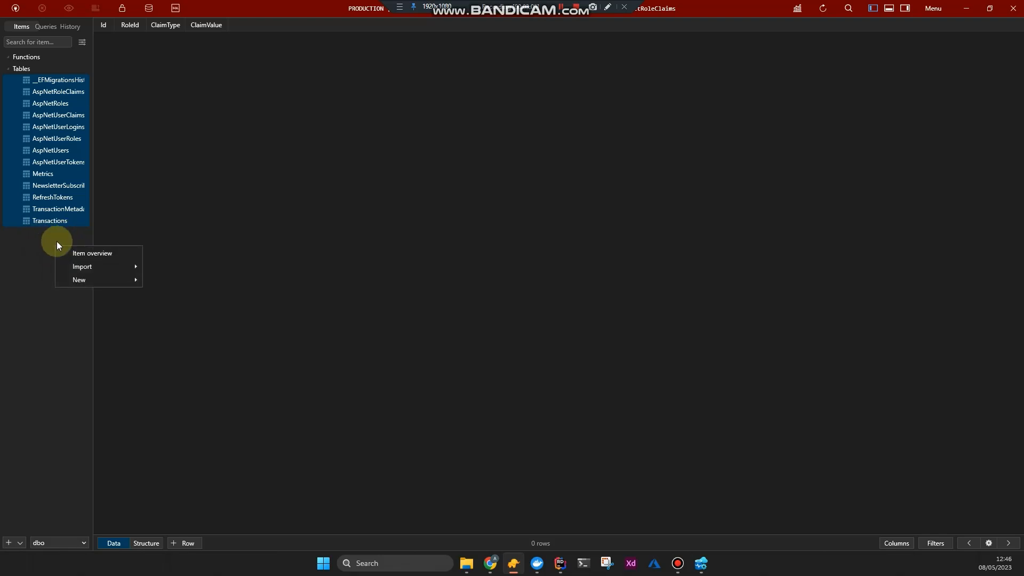
{"action": "mouse_move", "coordinate": [89, 266]}
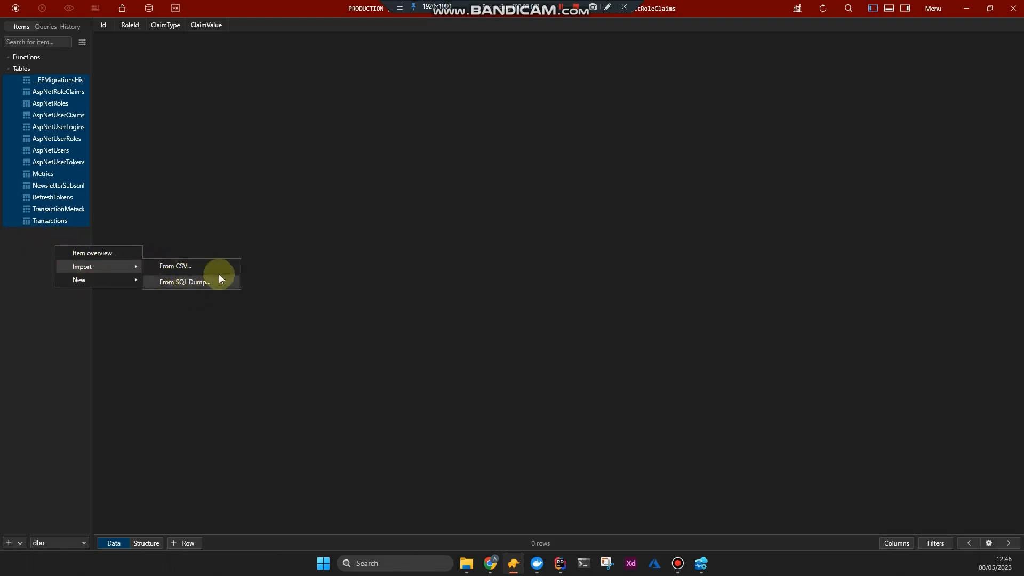
{"action": "left_click", "coordinate": [366, 218]}
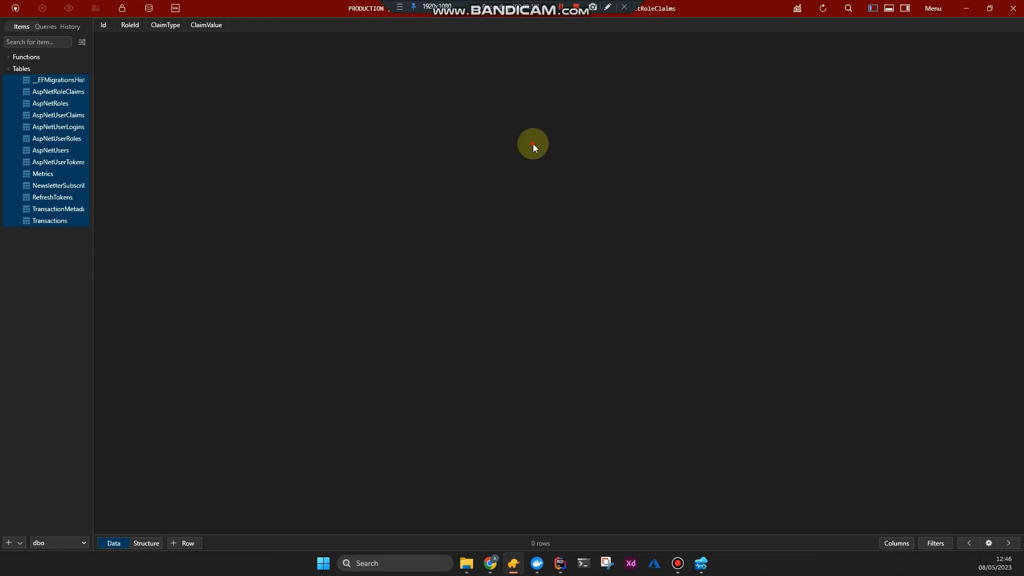
{"action": "left_click", "coordinate": [51, 174]}
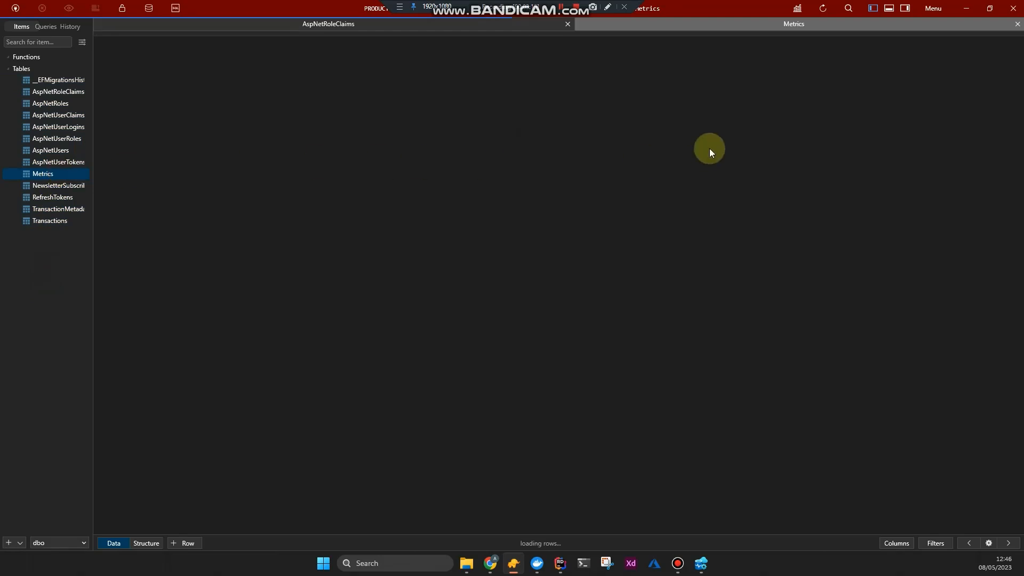
{"action": "left_click", "coordinate": [1016, 8]}
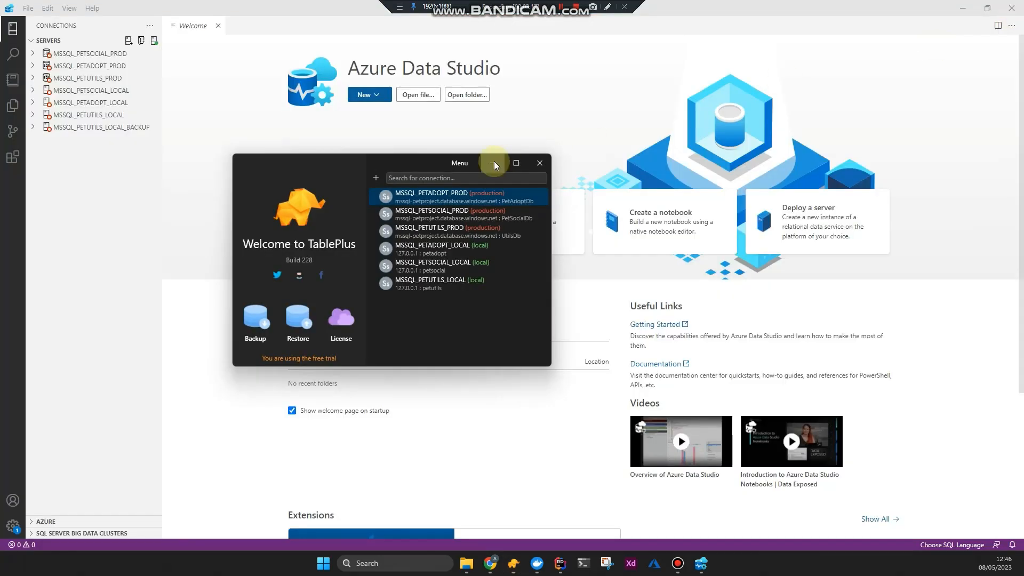
Inspect the Prices table through the MSSQL_PETSOCIAL_LOCAL connection, and close the connection window
{"action": "left_click", "coordinate": [478, 315]}
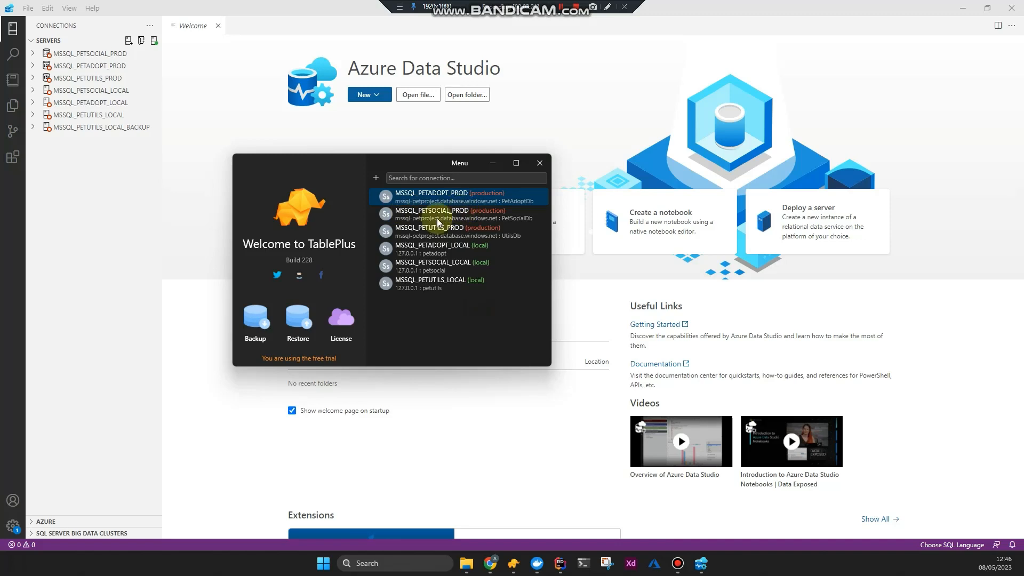
{"action": "double_click", "coordinate": [453, 264]}
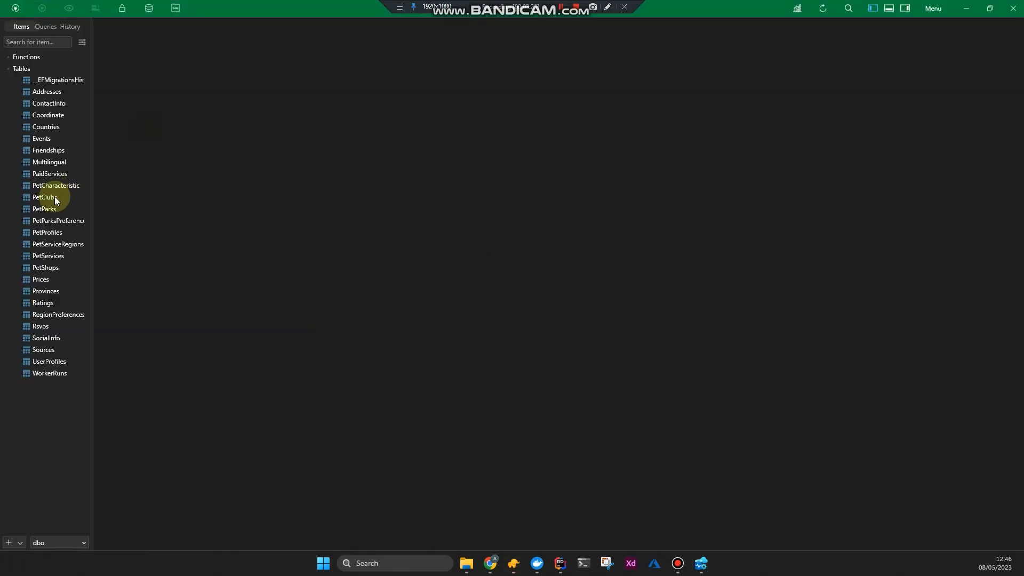
{"action": "left_click", "coordinate": [42, 280]}
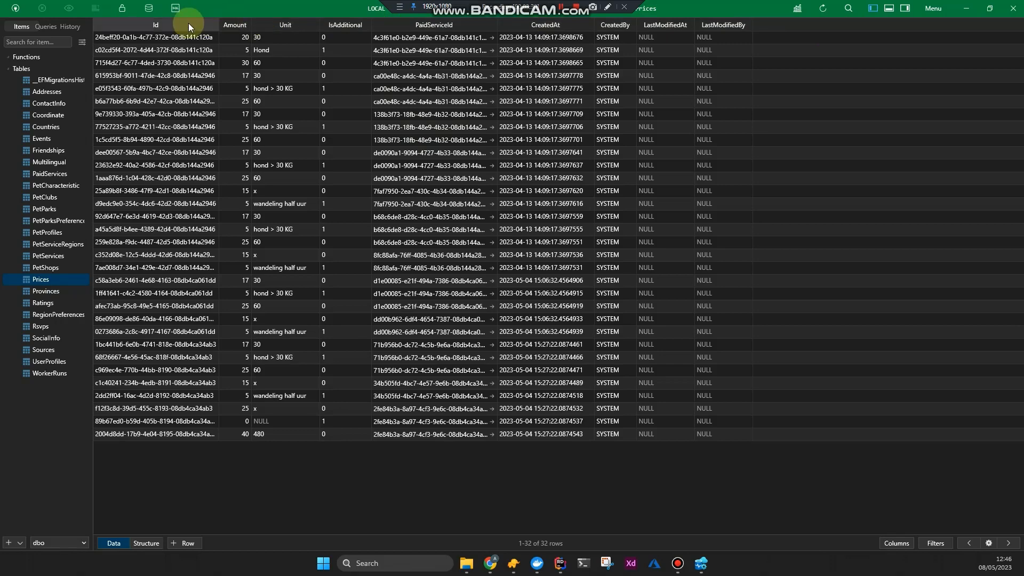
{"action": "left_click", "coordinate": [847, 9]}
{"action": "key", "text": "Escape"}
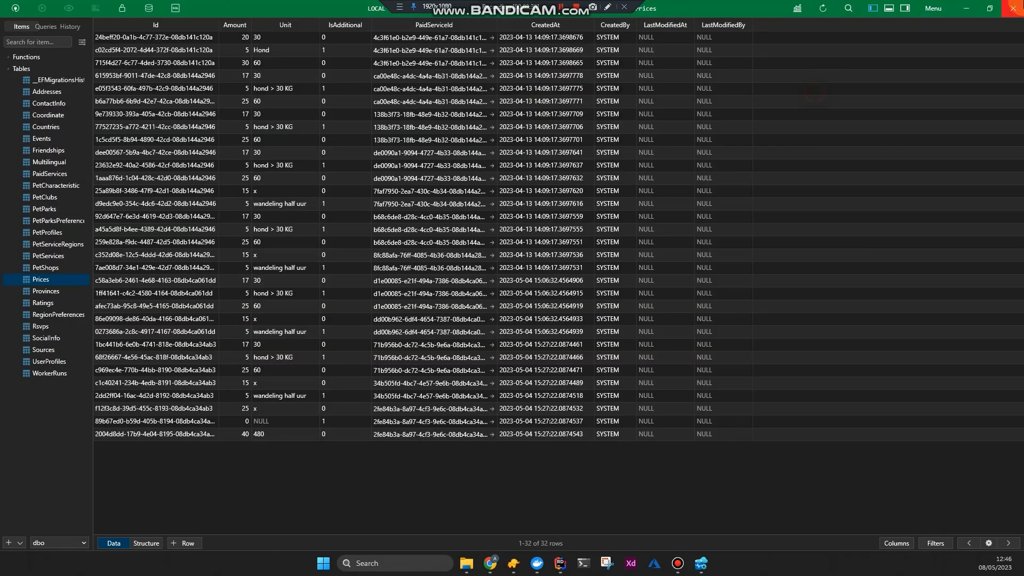
{"action": "left_click", "coordinate": [1012, 8]}
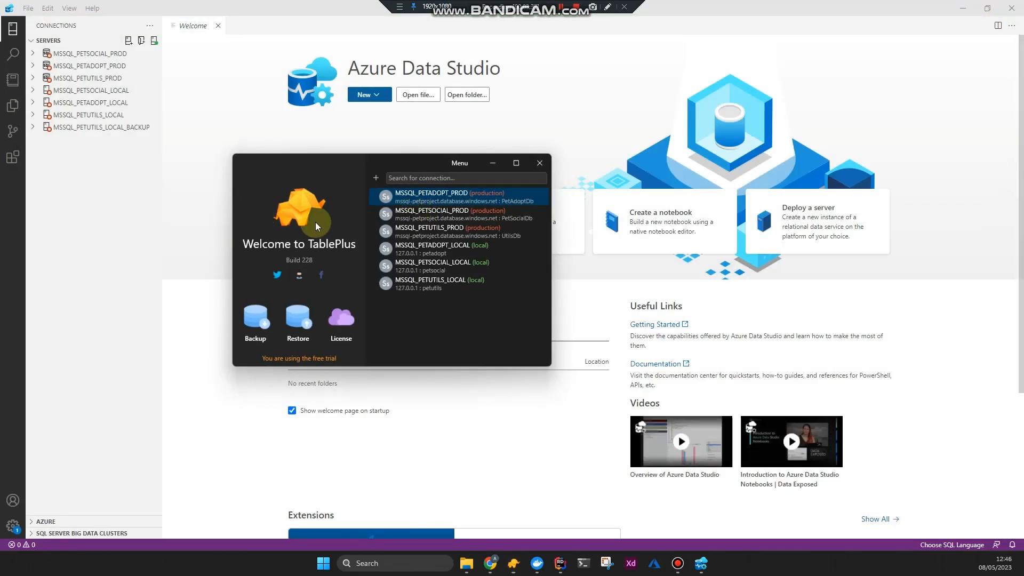
Look over the local connections in the TablePlus welcome window, and close TablePlus
{"action": "left_click_drag", "start_coordinate": [300, 167], "coordinate": [321, 136]}
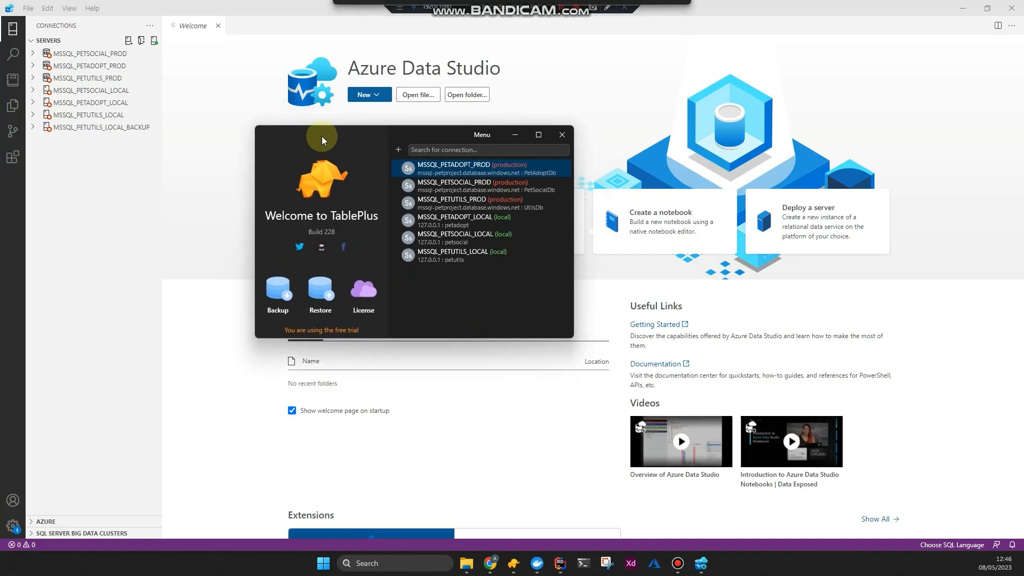
{"action": "left_click", "coordinate": [562, 7]}
{"action": "left_click", "coordinate": [468, 298]}
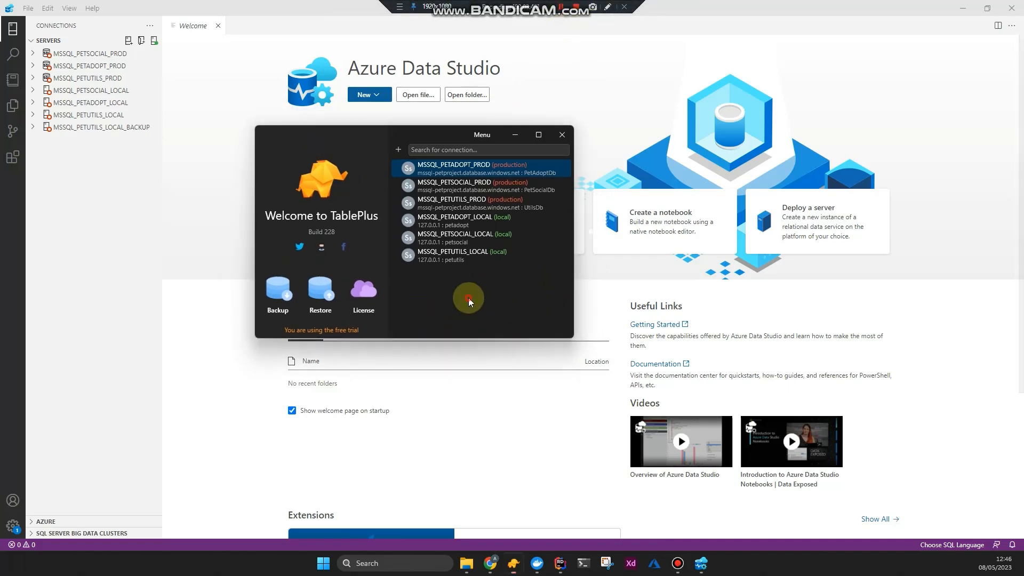
{"action": "left_click", "coordinate": [466, 222]}
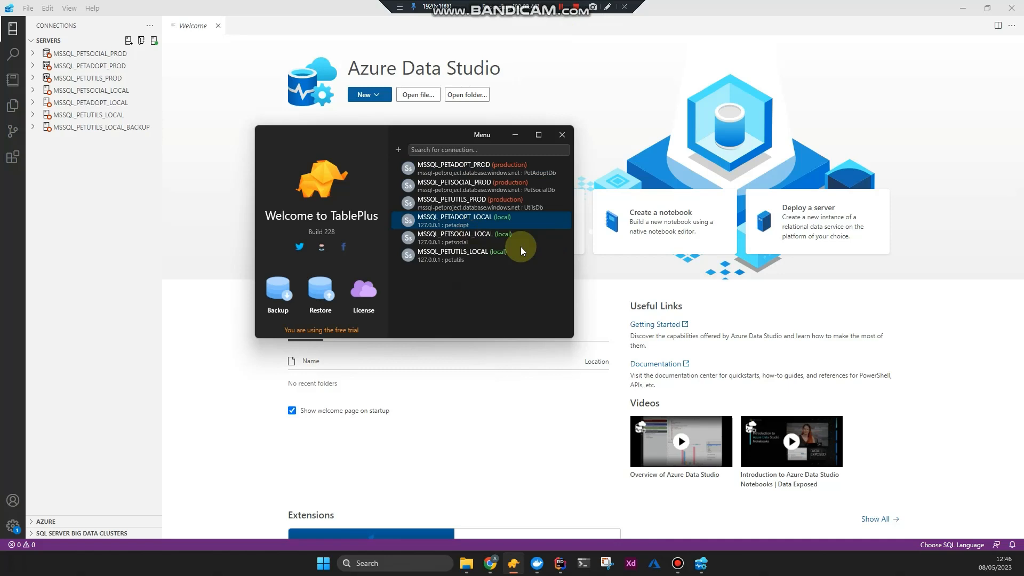
{"action": "left_click", "coordinate": [463, 241]}
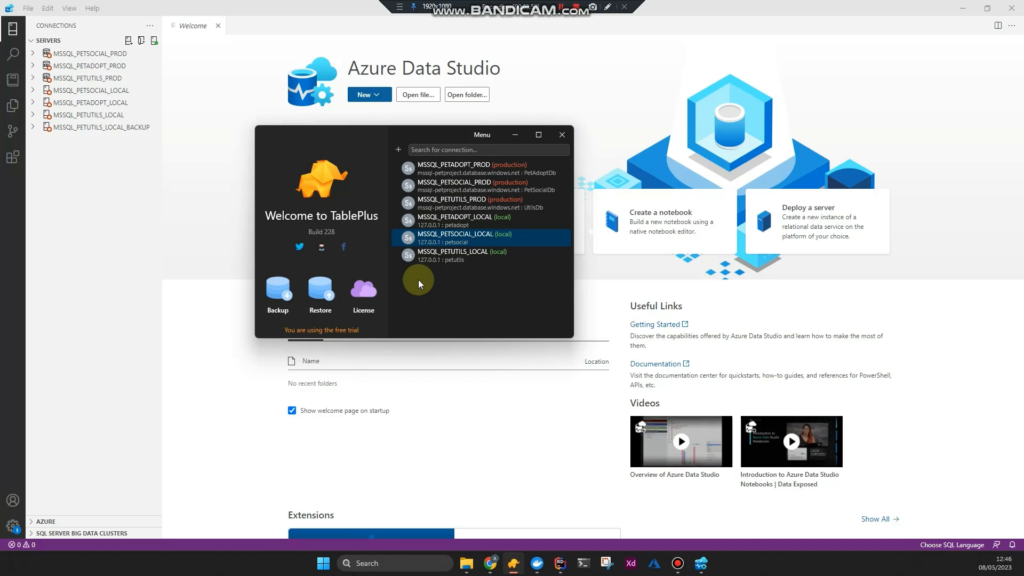
{"action": "left_click", "coordinate": [561, 137]}
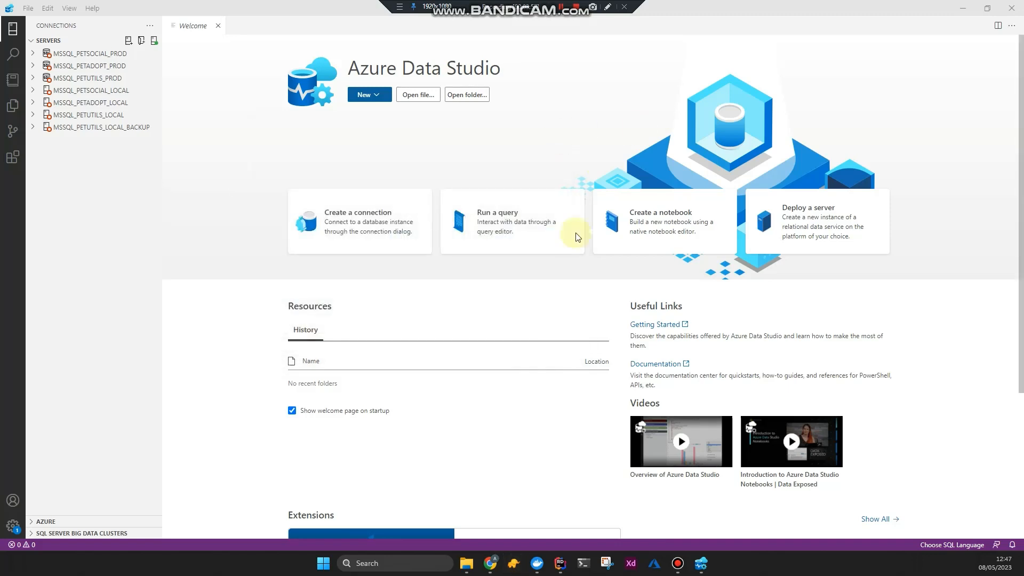
Launch Microsoft SQL Server Management Studio 18 and look at its Connect to Server dialog
{"action": "left_click", "coordinate": [408, 565]}
{"action": "type", "text": "sql"}
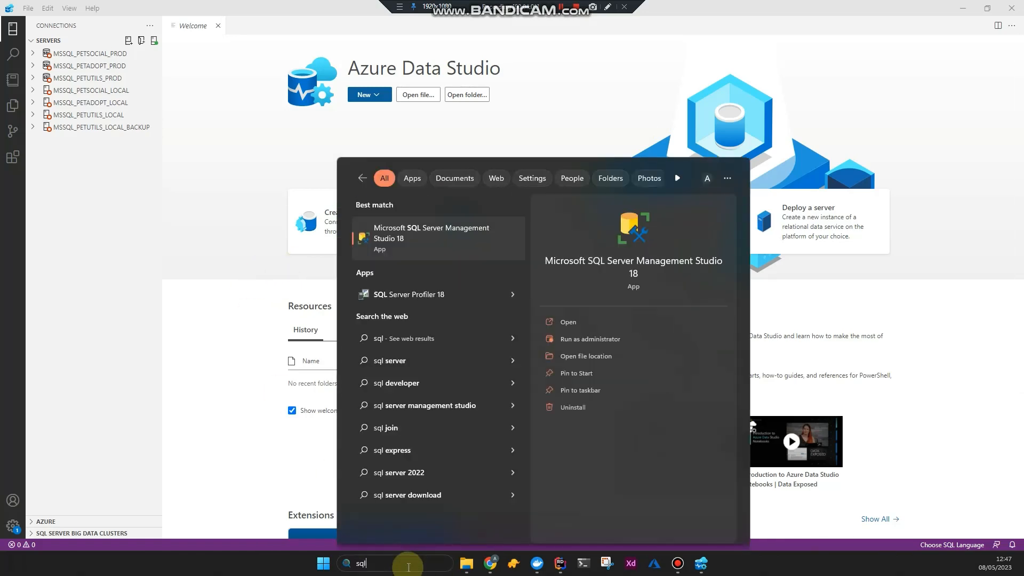
{"action": "left_click", "coordinate": [447, 237]}
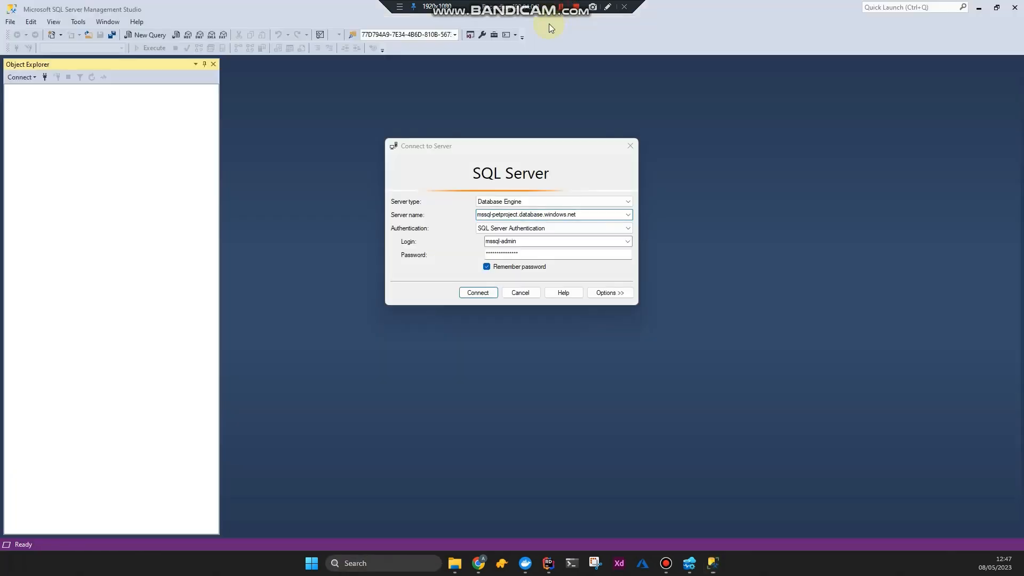
{"action": "left_click", "coordinate": [573, 154]}
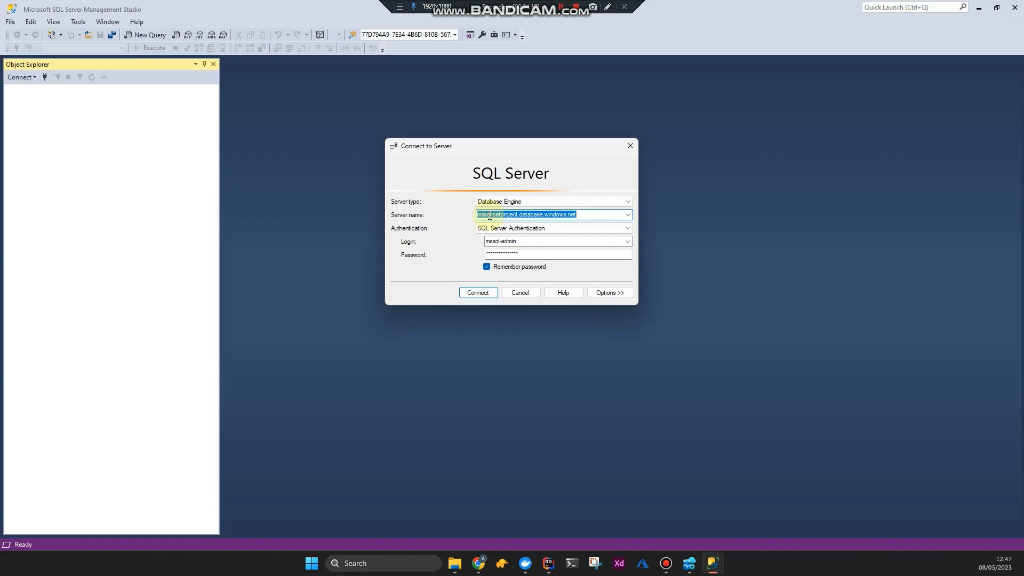
Check the container ports in Docker Desktop, then return to SQL Server Management Studio and close it without connecting
{"action": "left_click", "coordinate": [526, 564]}
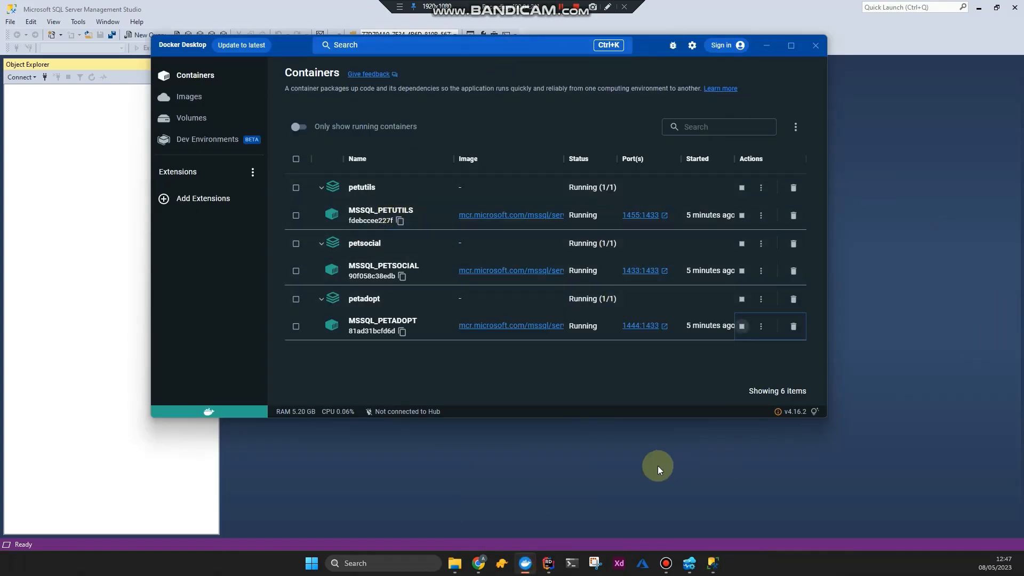
{"action": "left_click", "coordinate": [710, 566]}
{"action": "left_click", "coordinate": [765, 5]}
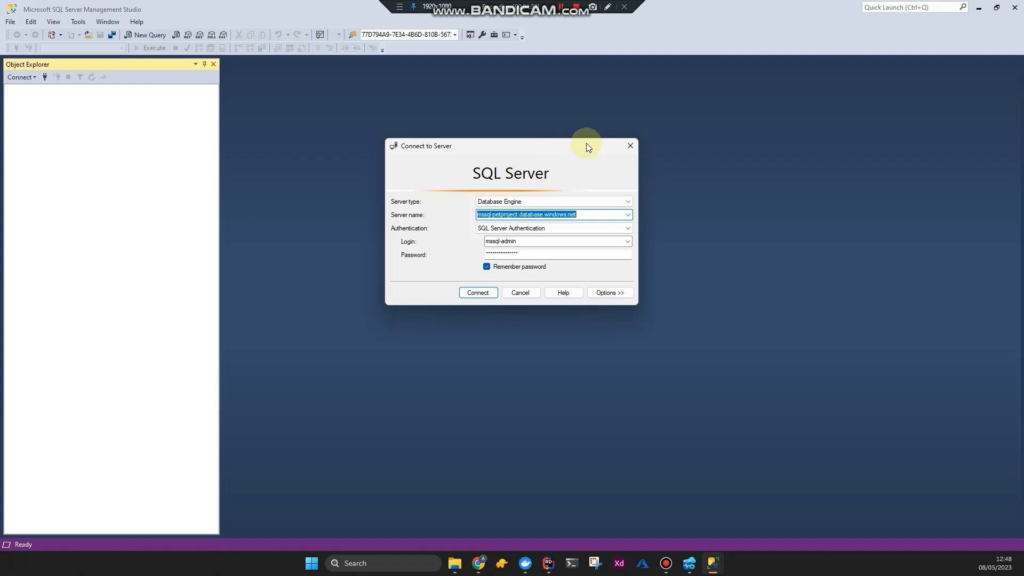
{"action": "left_click", "coordinate": [631, 146]}
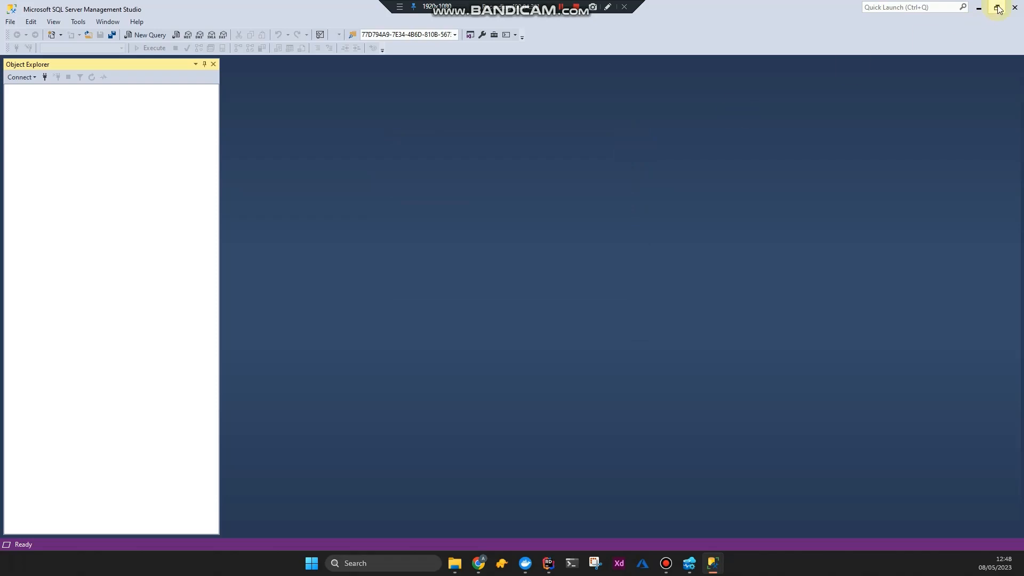
{"action": "left_click", "coordinate": [1015, 7]}
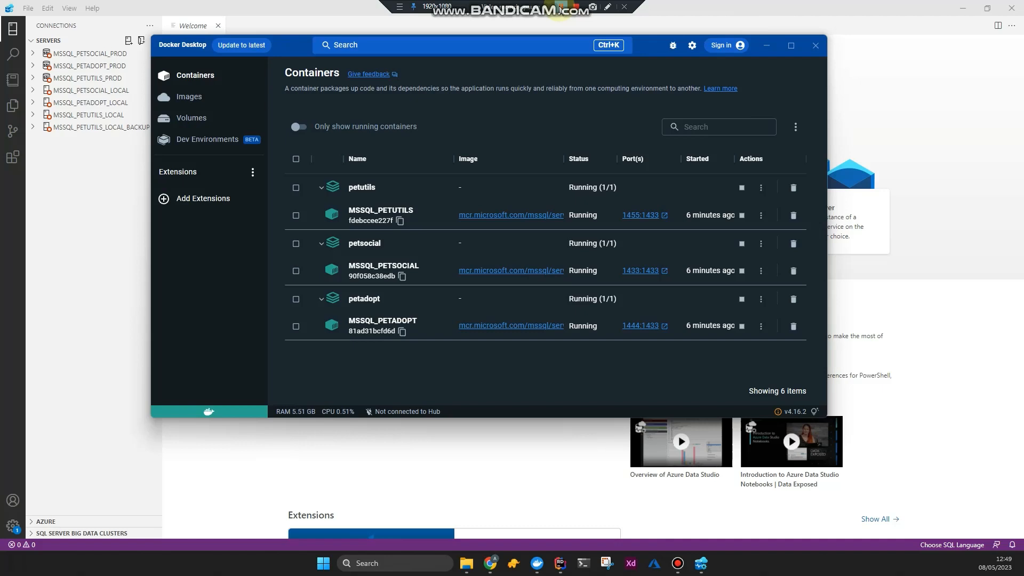
Switch to Azure Data Studio, examine the authentication and connection type options for a new connection, and cancel the connection form
{"action": "left_click", "coordinate": [268, 6]}
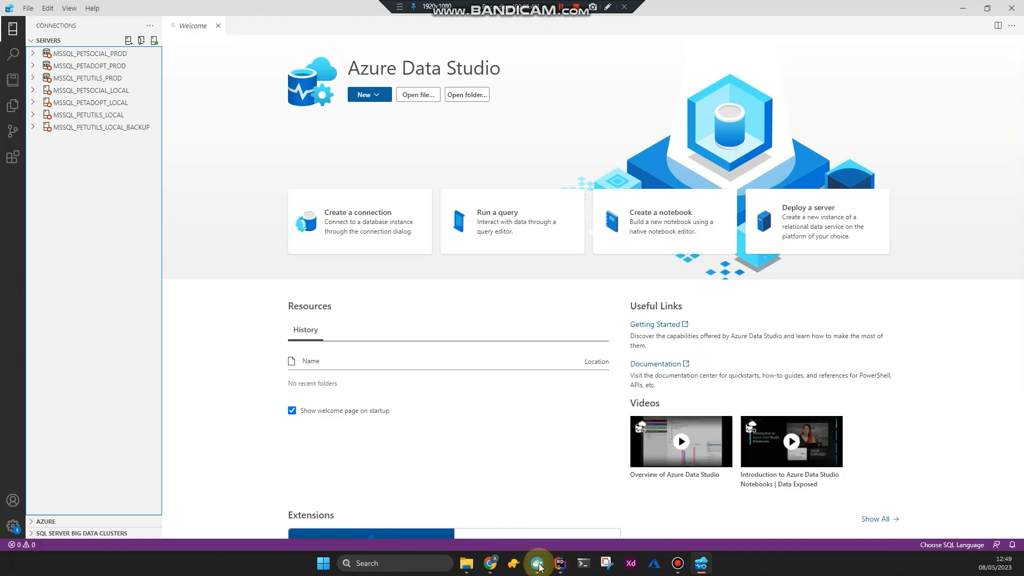
{"action": "mouse_move", "coordinate": [557, 565]}
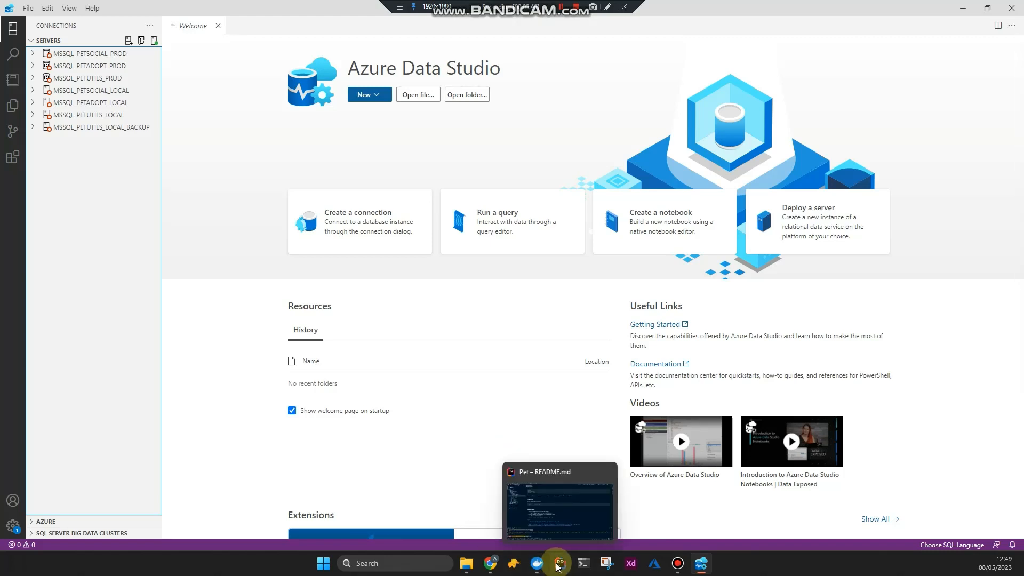
{"action": "left_click", "coordinate": [561, 9]}
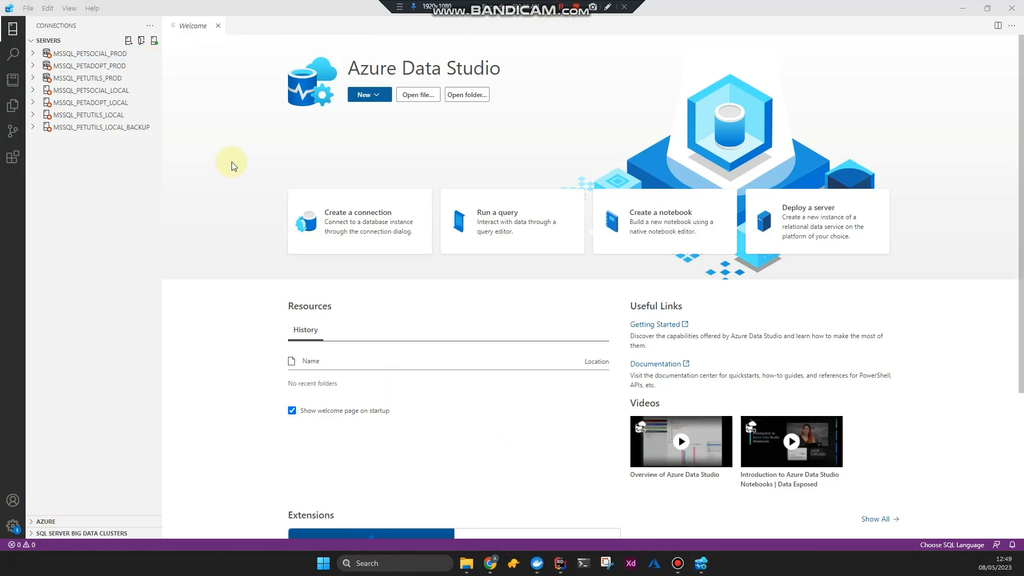
{"action": "left_click", "coordinate": [128, 41]}
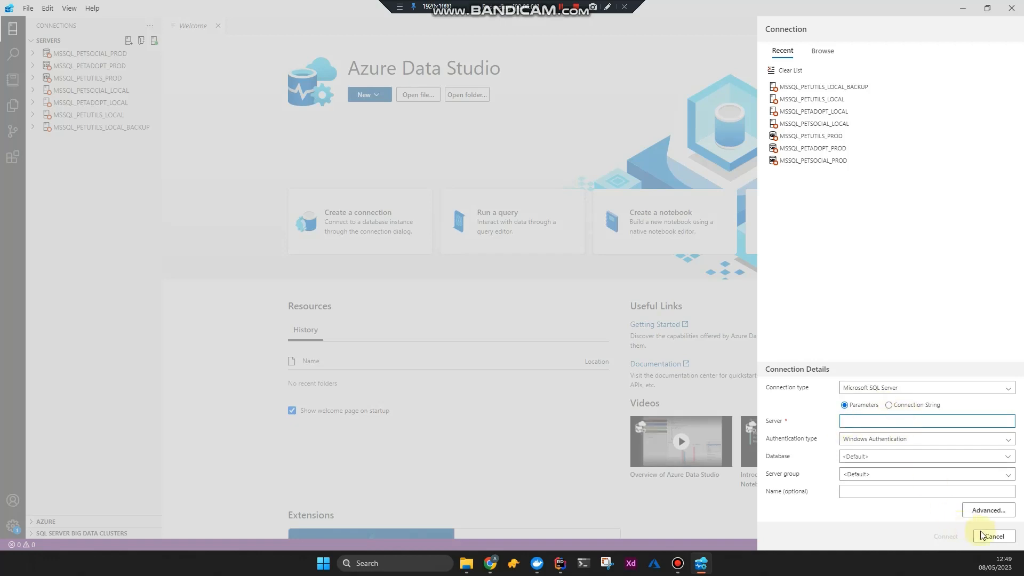
{"action": "left_click", "coordinate": [1008, 438]}
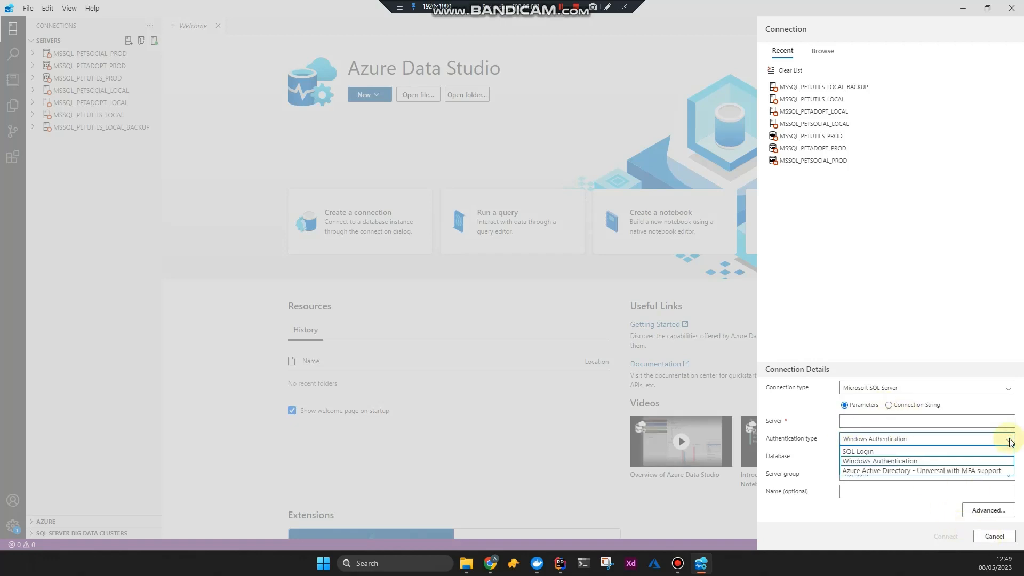
{"action": "left_click", "coordinate": [803, 522]}
{"action": "left_click", "coordinate": [1003, 388]}
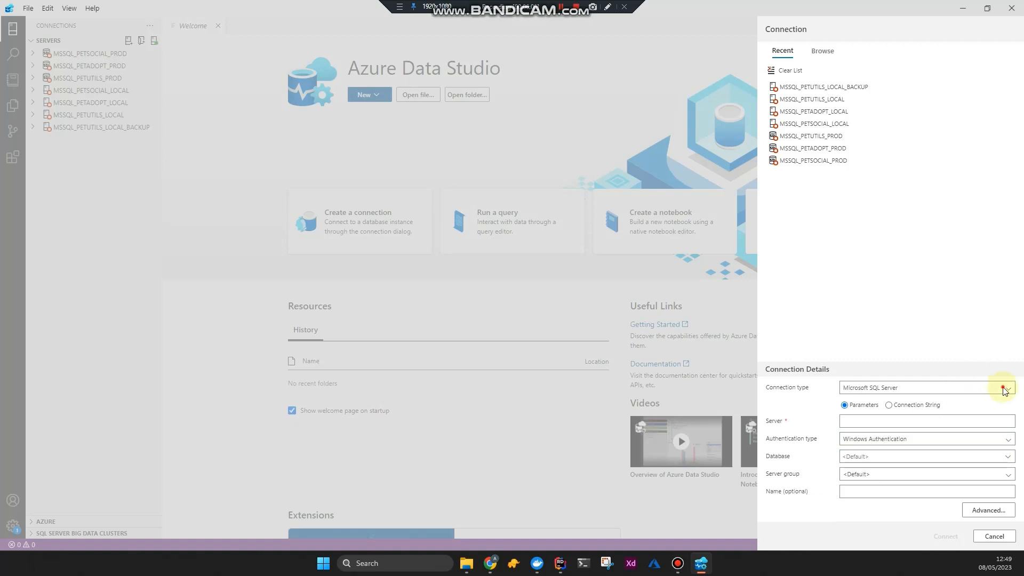
{"action": "left_click", "coordinate": [797, 522]}
{"action": "left_click", "coordinate": [993, 536]}
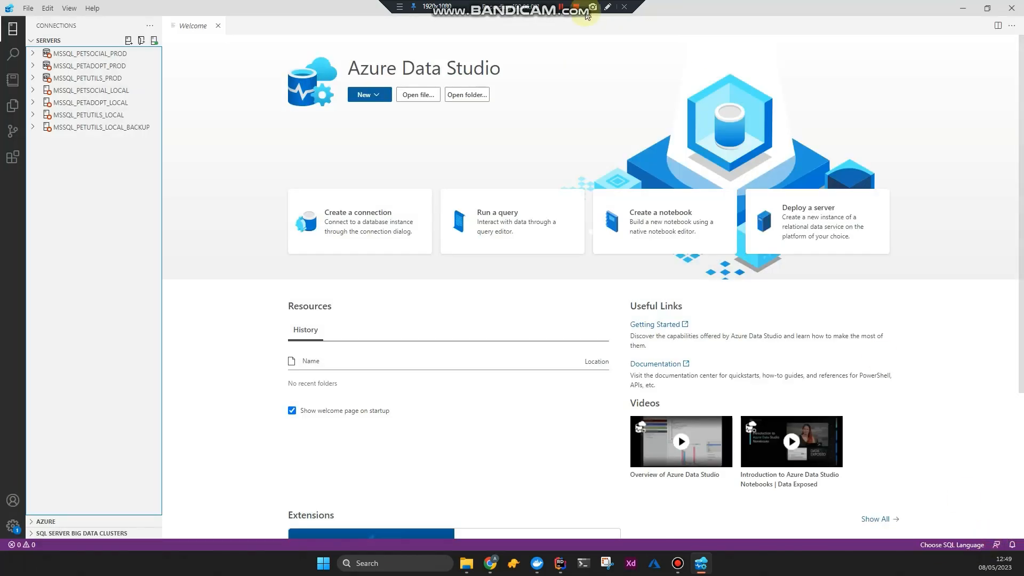
Connect to MSSQL_PETUTILS_LOCAL and view the top 1000 rows of its dbo.AspNetUsers table
{"action": "left_click", "coordinate": [77, 116]}
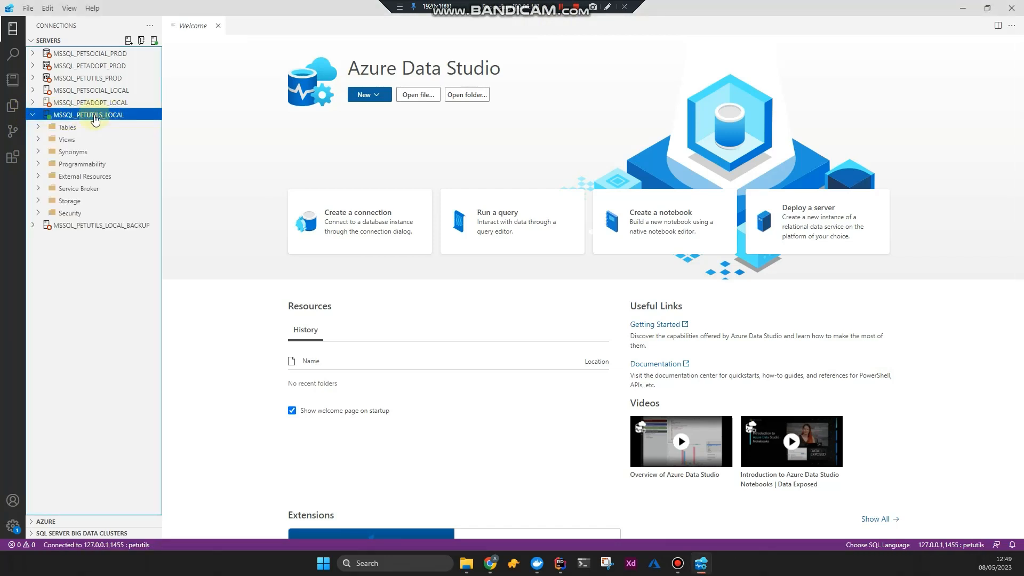
{"action": "left_click", "coordinate": [40, 129]}
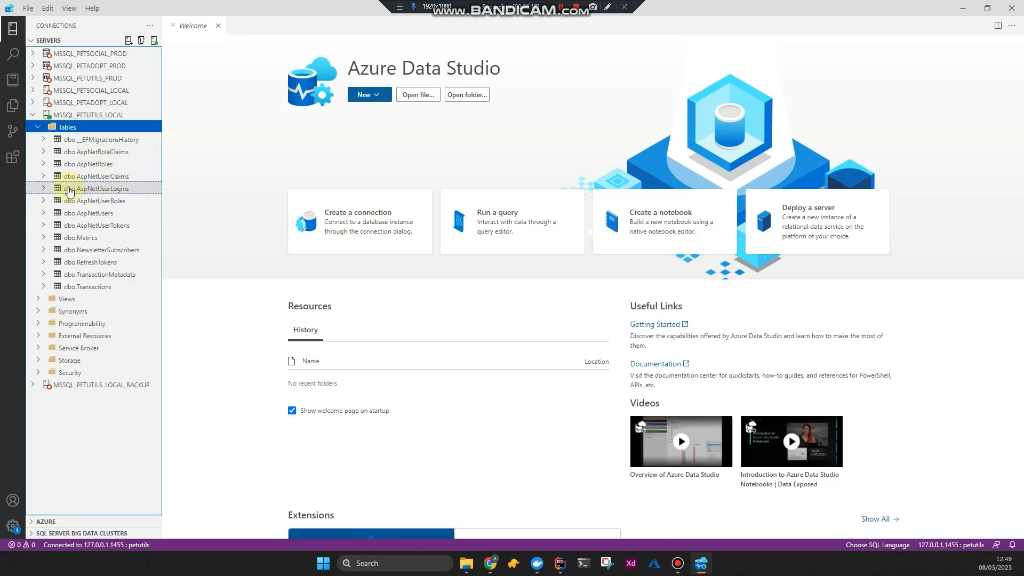
{"action": "left_click", "coordinate": [100, 214]}
{"action": "right_click", "coordinate": [100, 215]}
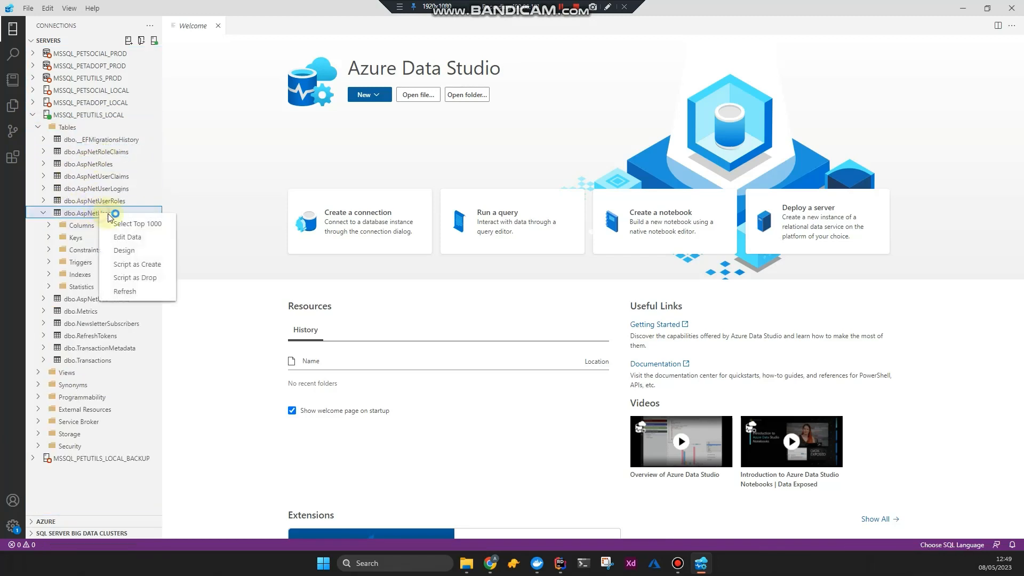
{"action": "left_click", "coordinate": [161, 228]}
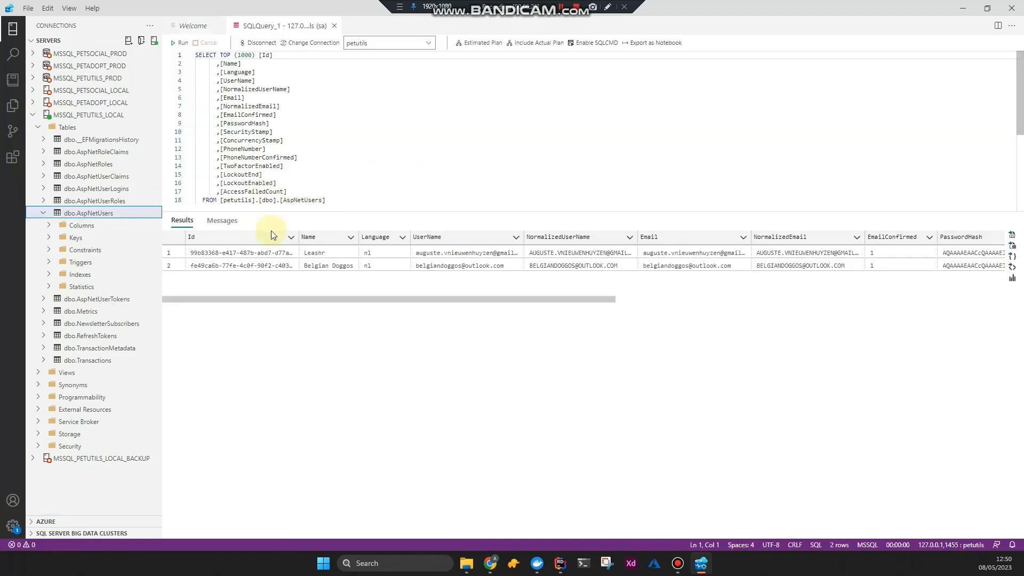
{"action": "left_click_drag", "start_coordinate": [422, 298], "coordinate": [331, 315]}
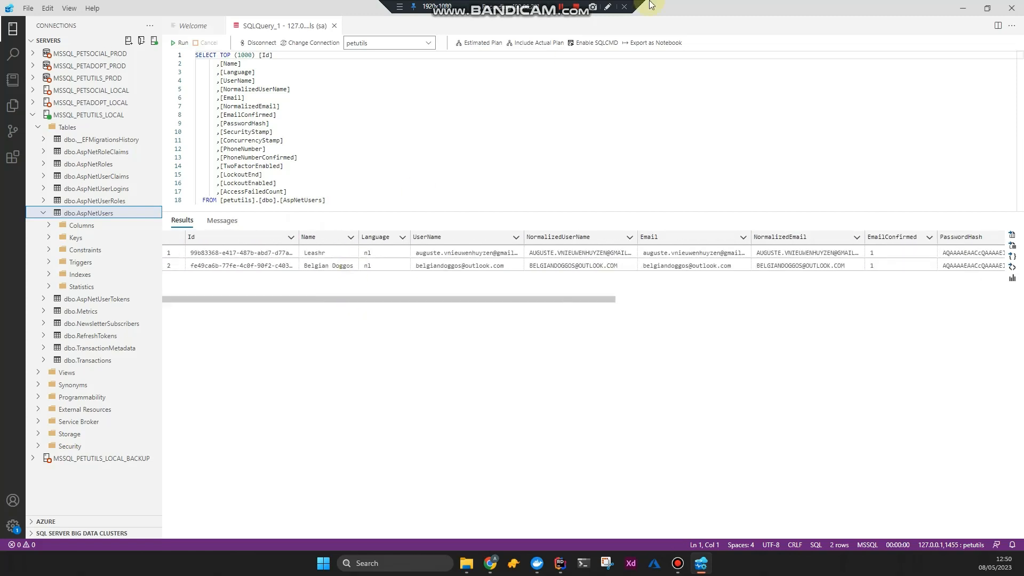
{"action": "left_click", "coordinate": [562, 11]}
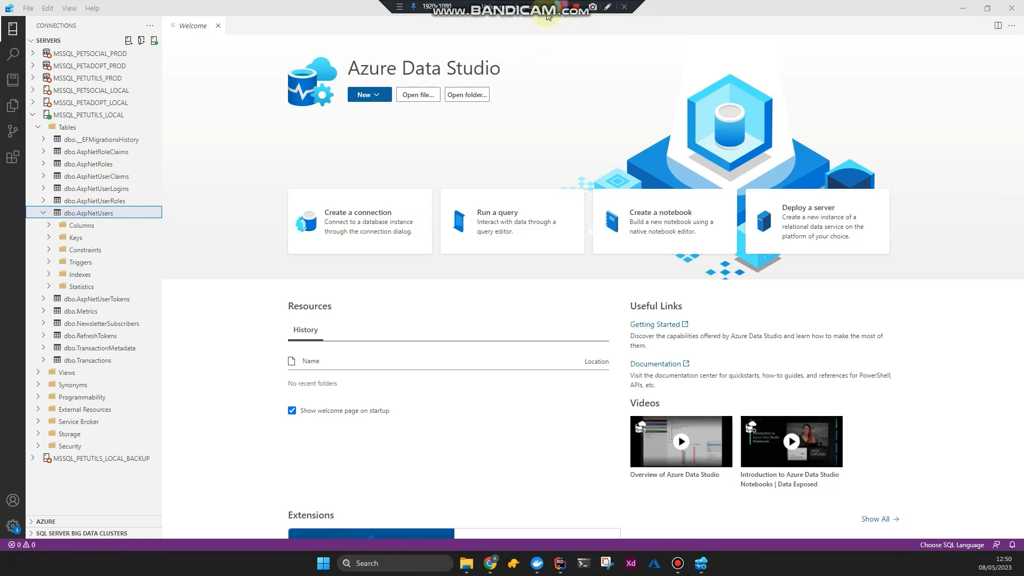
Check the actions available for the MSSQL_PETUTILS_LOCAL connection, close the Welcome page and collapse the connection's tree
{"action": "right_click", "coordinate": [83, 117]}
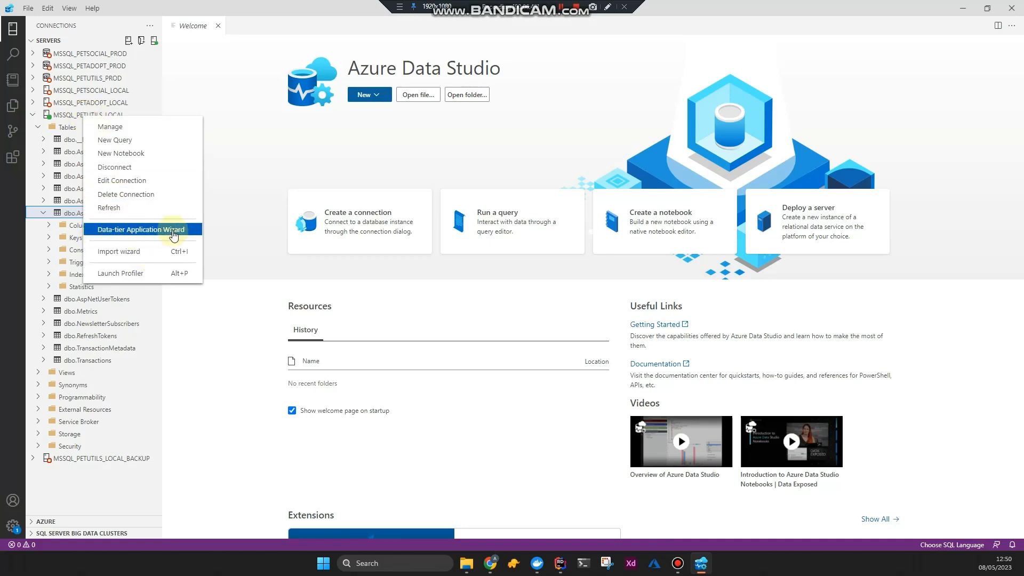
{"action": "left_click", "coordinate": [239, 115]}
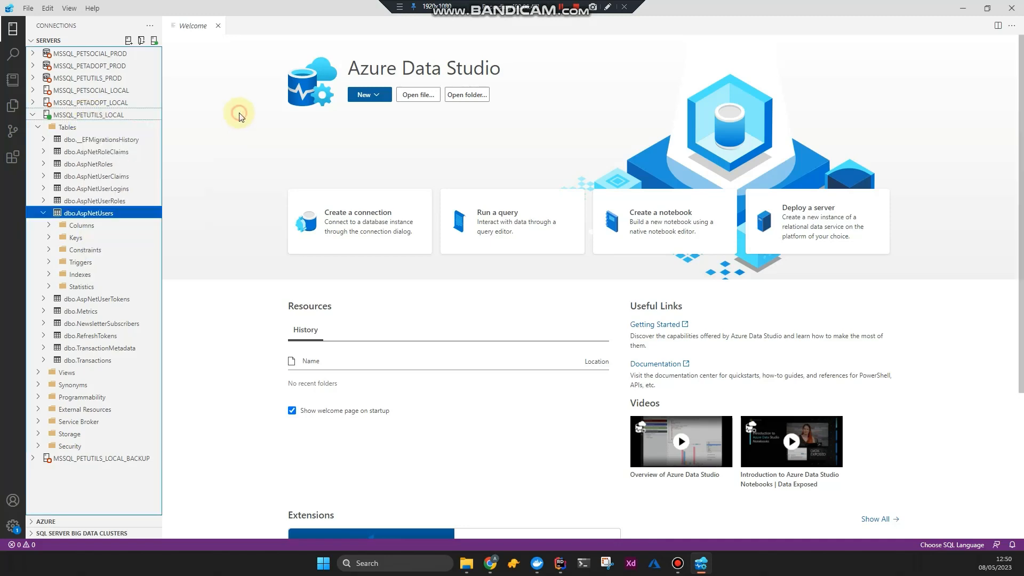
{"action": "left_click", "coordinate": [218, 26]}
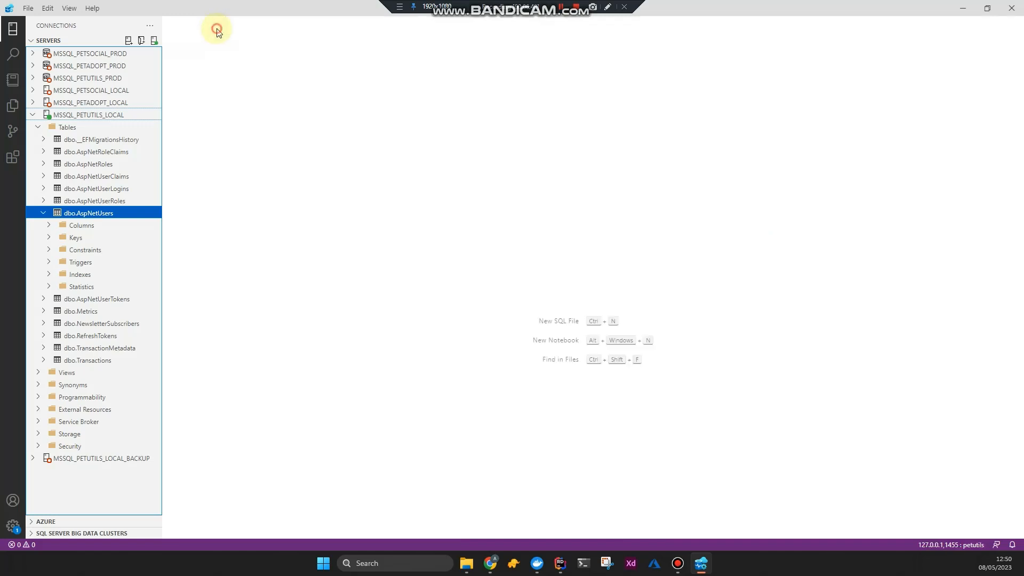
{"action": "left_click", "coordinate": [33, 116]}
{"action": "left_click", "coordinate": [325, 133]}
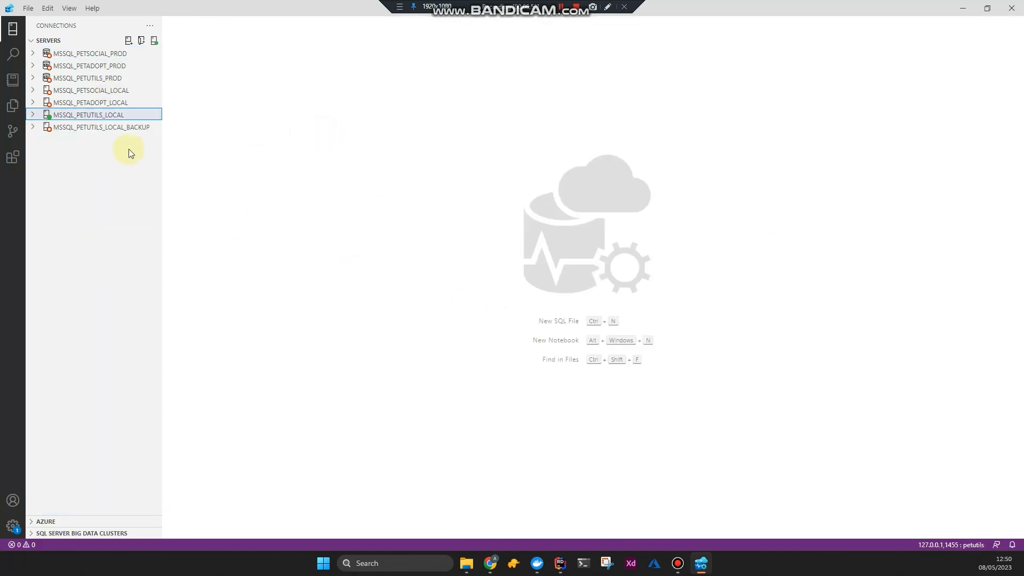
{"action": "left_click", "coordinate": [276, 154]}
View the details of the installed Admin Pack for SQL Server extension
{"action": "left_click", "coordinate": [13, 158]}
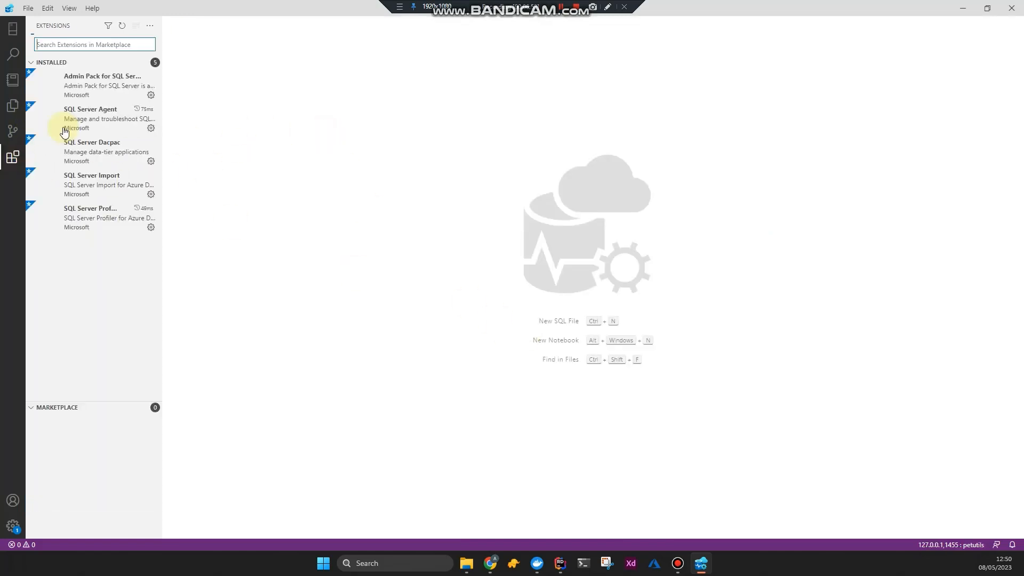
{"action": "left_click", "coordinate": [109, 82]}
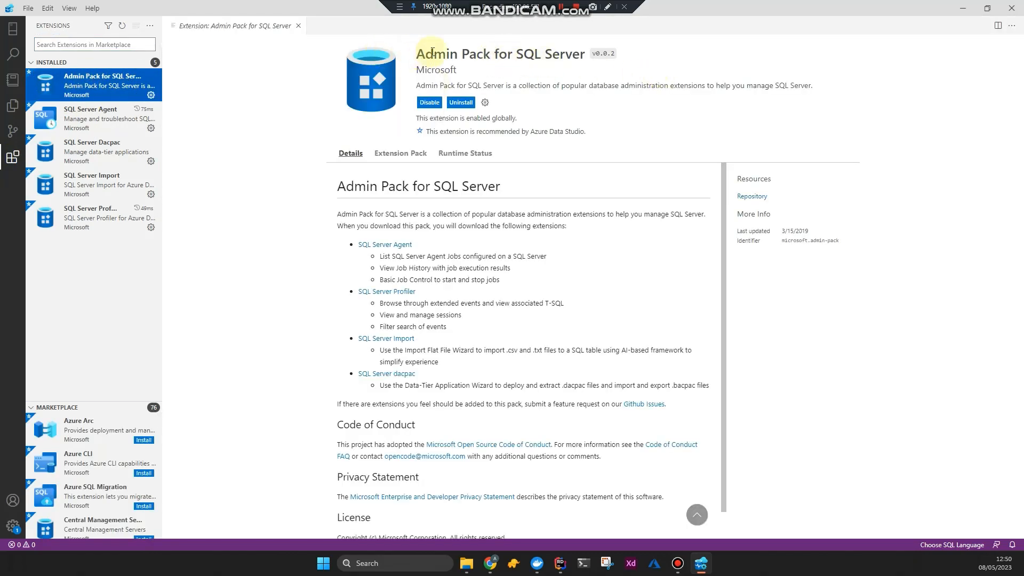
{"action": "left_click_drag", "start_coordinate": [433, 53], "coordinate": [565, 57]}
{"action": "left_click", "coordinate": [661, 71]}
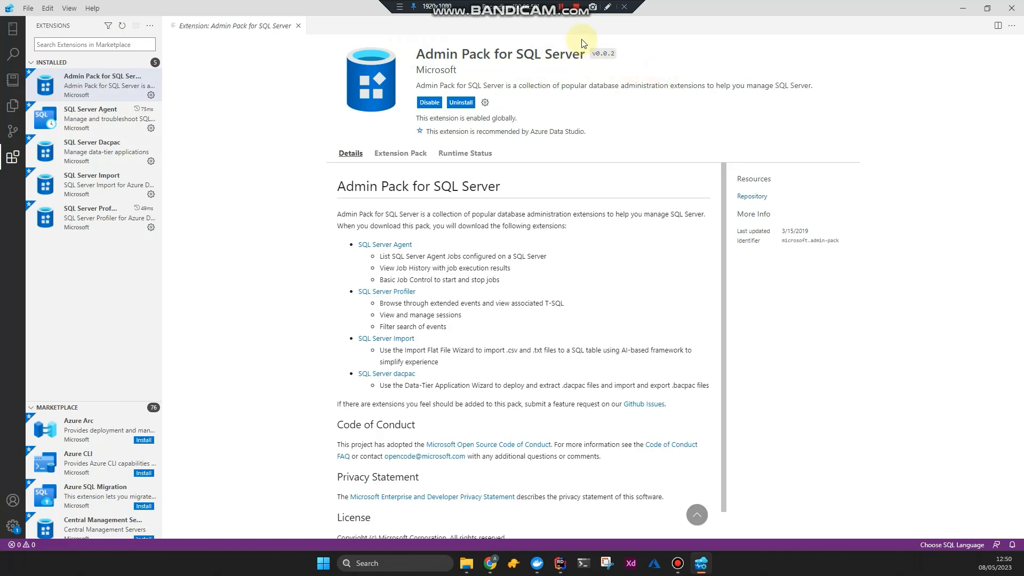
Open the Data-tier Application Wizard for the MSSQL_PETUTILS_LOCAL connection
{"action": "left_click", "coordinate": [13, 28]}
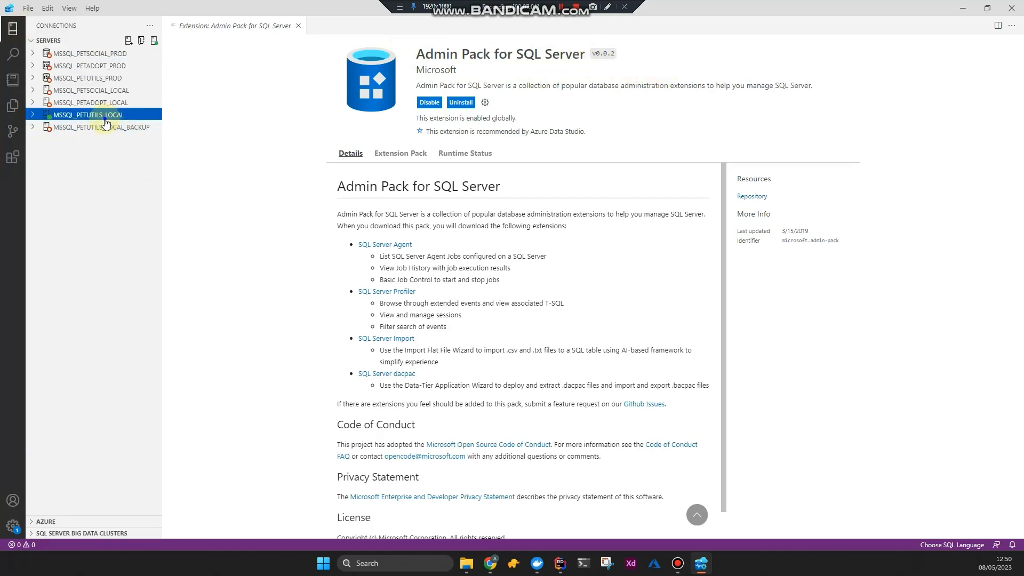
{"action": "right_click", "coordinate": [106, 119]}
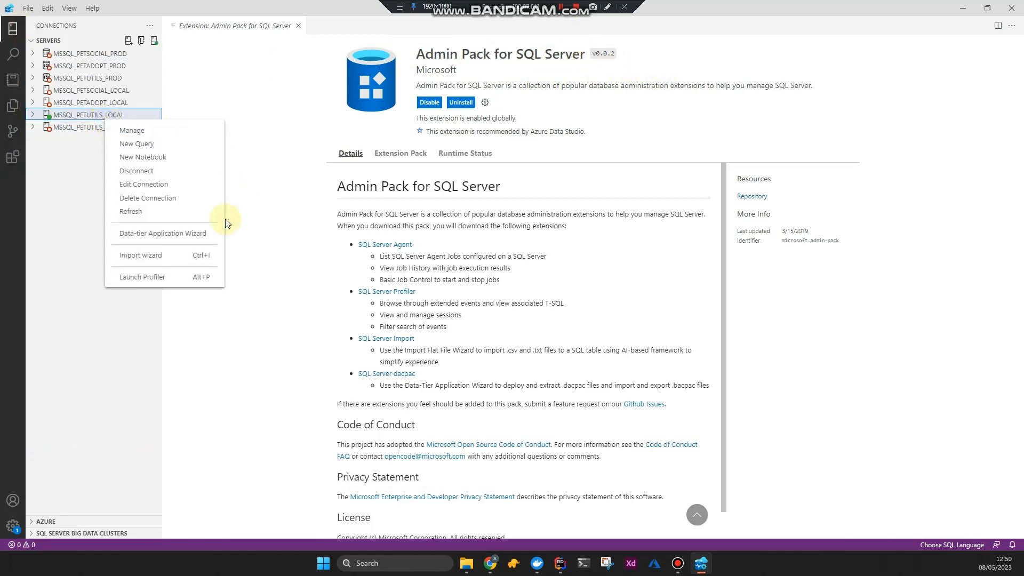
{"action": "left_click", "coordinate": [181, 235]}
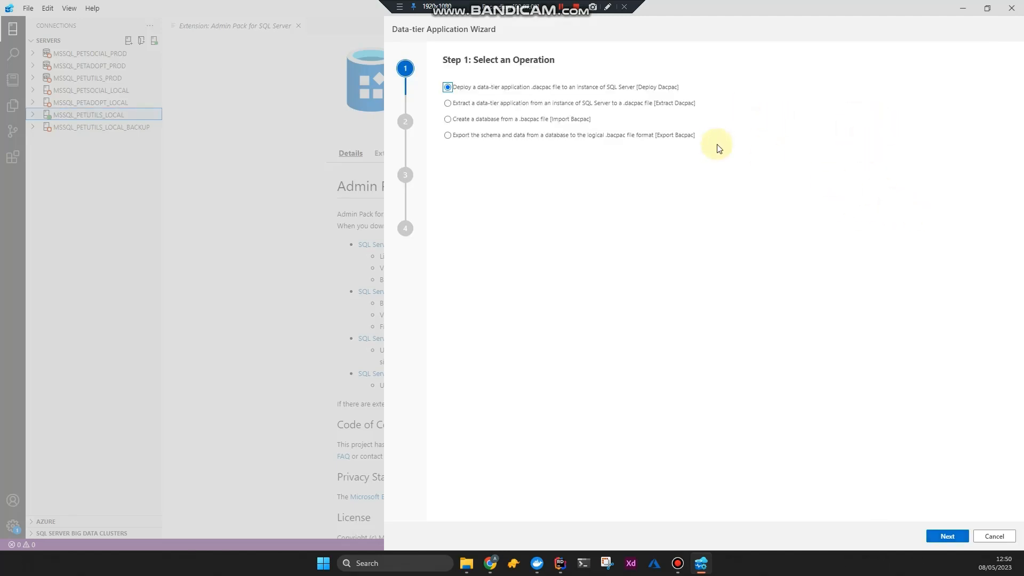
Compare the wizard's Export Bacpac and Import Bacpac operations, ending with Import Bacpac selected
{"action": "left_click", "coordinate": [728, 106]}
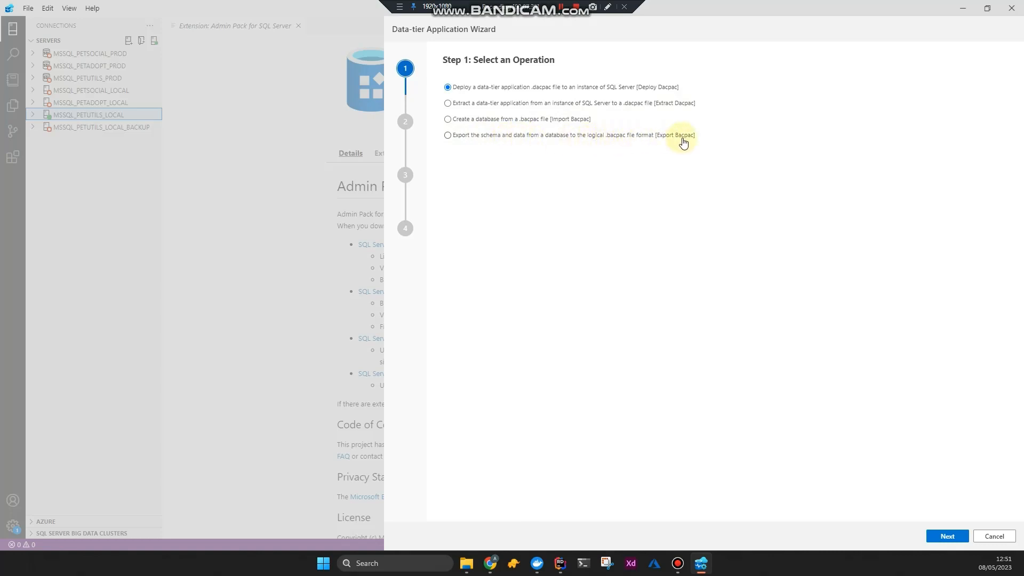
{"action": "left_click", "coordinate": [626, 138]}
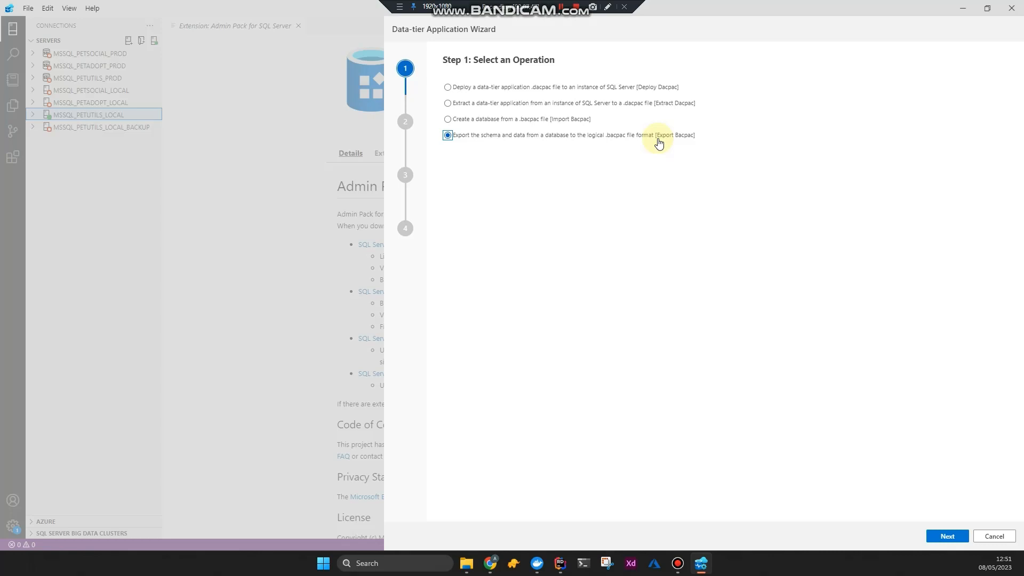
{"action": "left_click", "coordinate": [557, 124]}
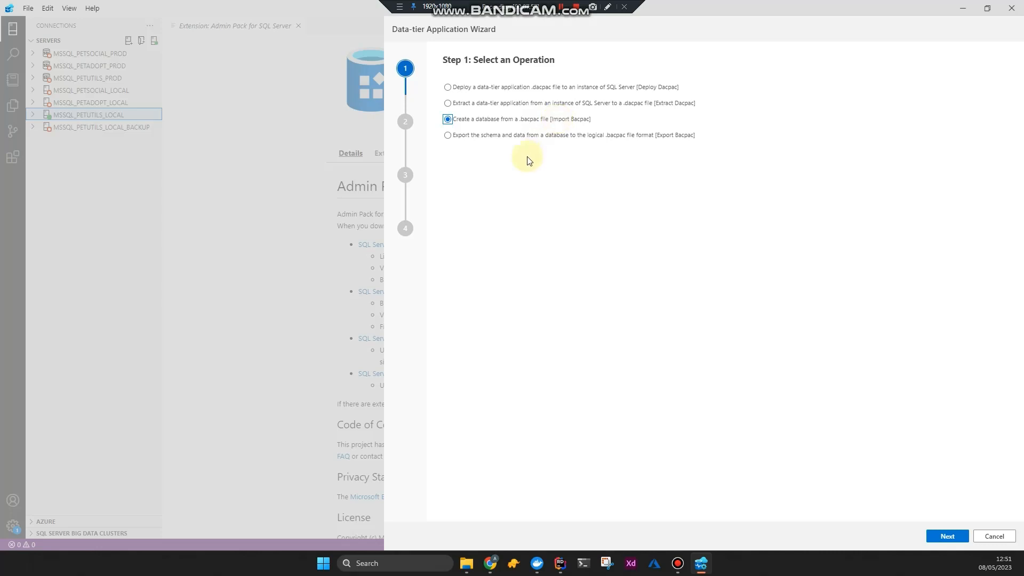
{"action": "left_click", "coordinate": [457, 136]}
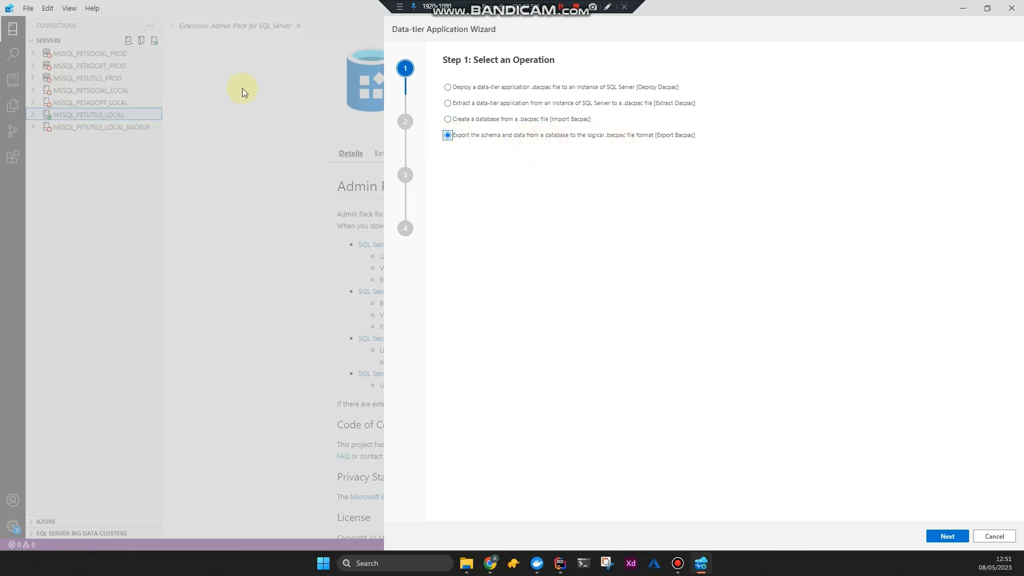
{"action": "left_click", "coordinate": [545, 124]}
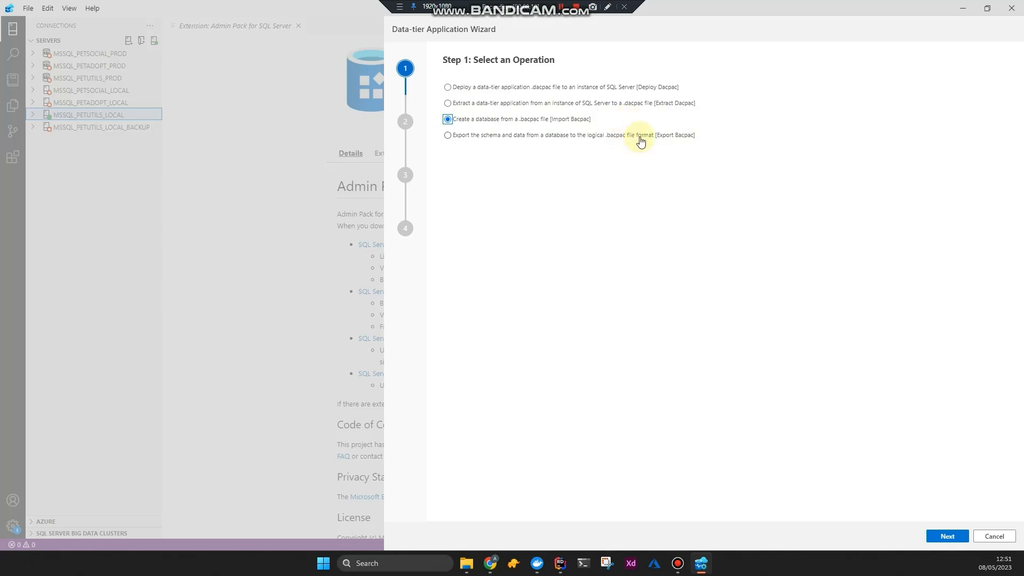
Cancel the Data-tier Application Wizard for the local connection
{"action": "left_click", "coordinate": [561, 7]}
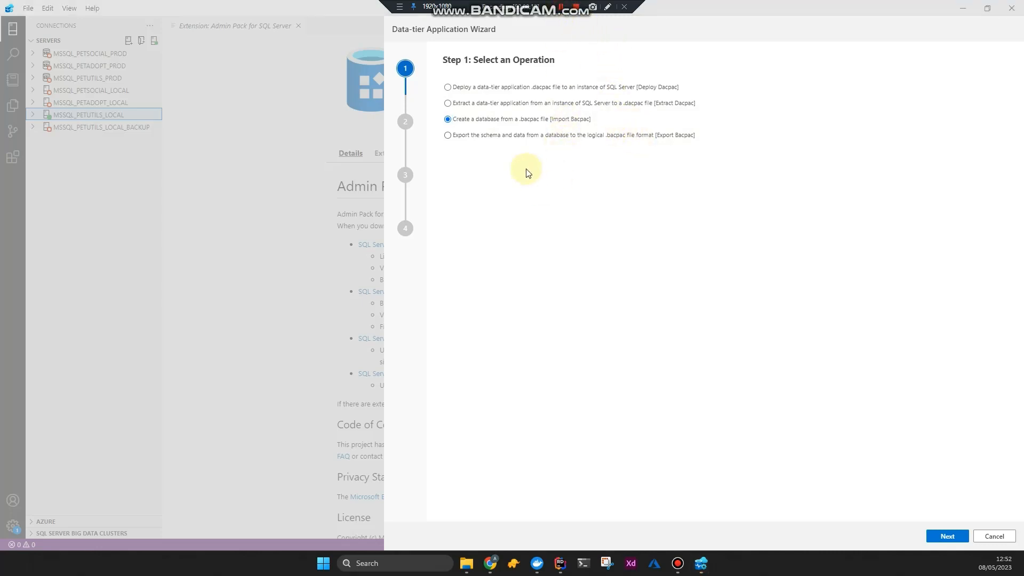
{"action": "left_click", "coordinate": [995, 537]}
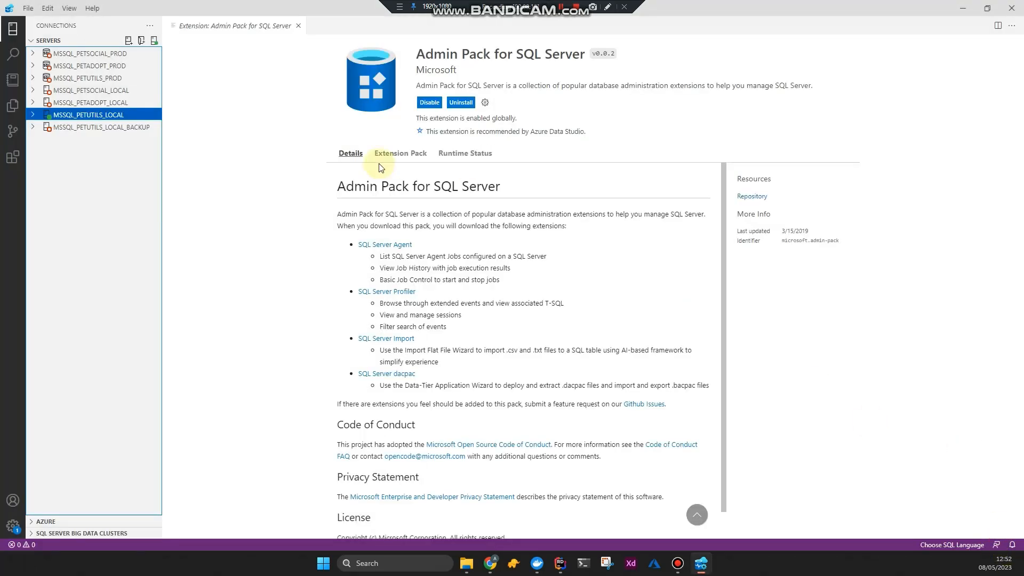
{"action": "left_click", "coordinate": [280, 101]}
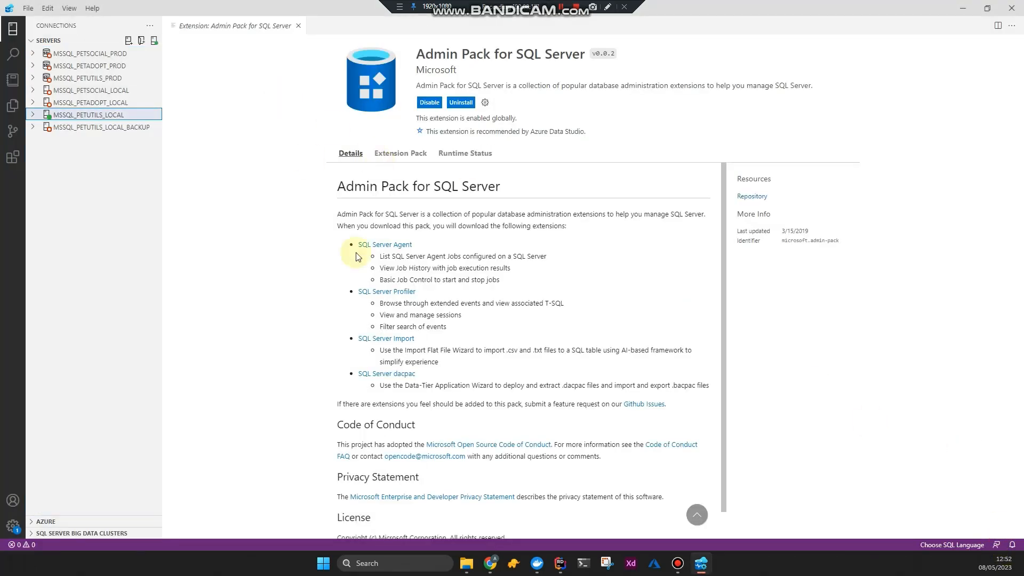
Open the settings and search for "enable preview feat" to check the Enable Preview Features option
{"action": "left_click", "coordinate": [13, 526]}
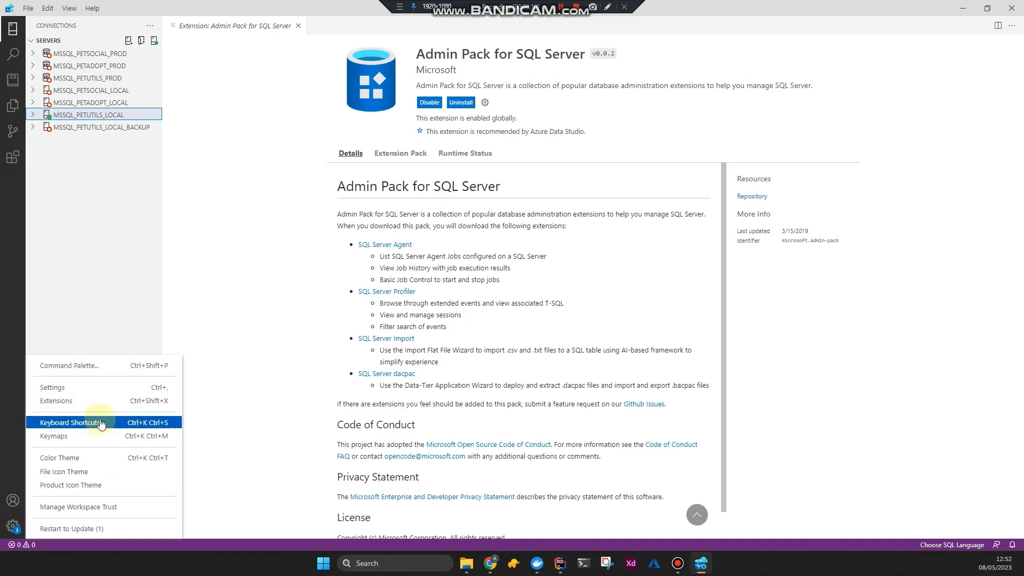
{"action": "left_click", "coordinate": [97, 388]}
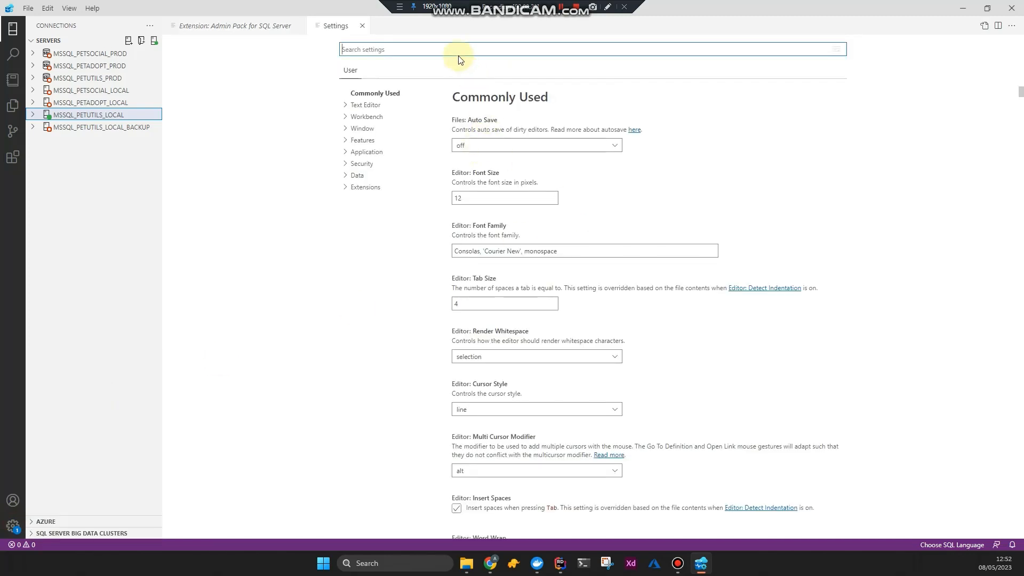
{"action": "type", "text": "enable pre"}
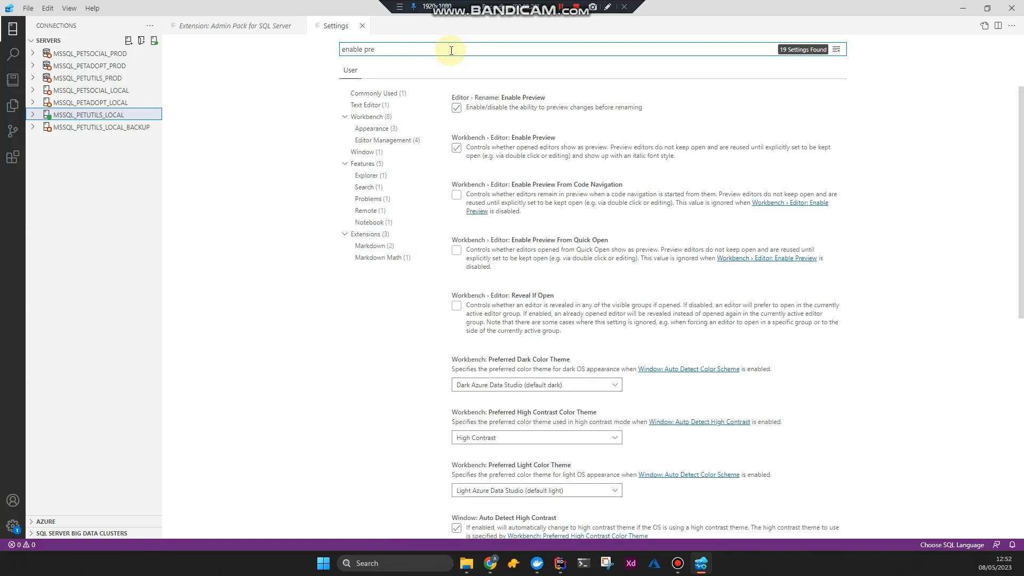
{"action": "type", "text": "vi"}
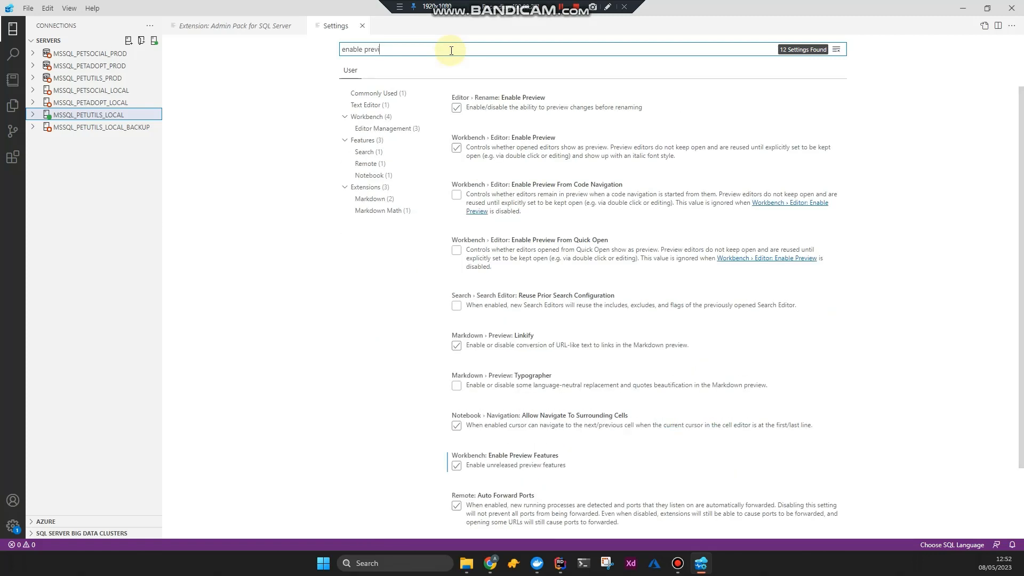
{"action": "type", "text": "ew feat"}
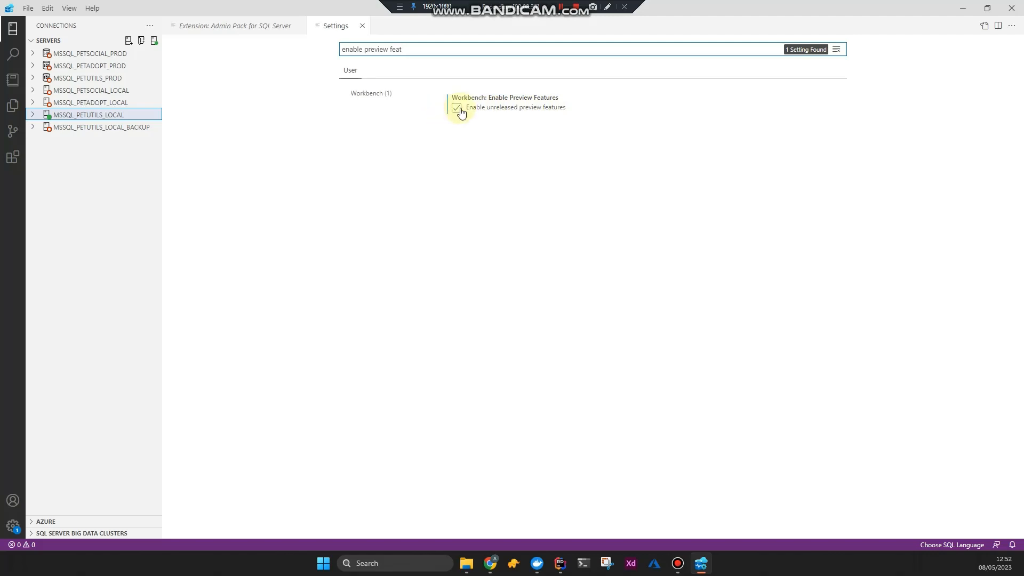
Close the Settings page and open the flat file Import wizard for the MSSQL_PETUTILS_LOCAL connection
{"action": "right_click", "coordinate": [54, 81]}
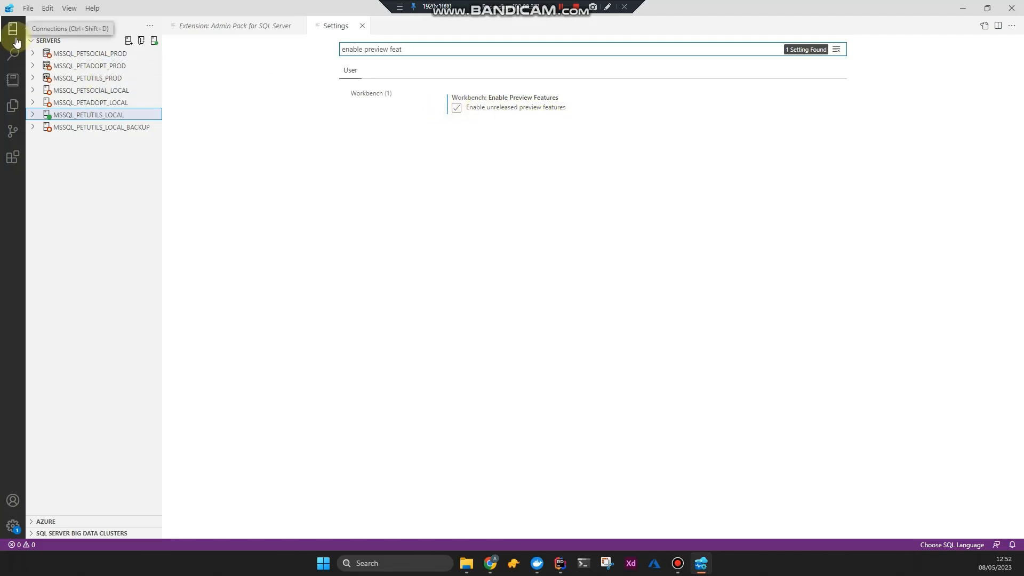
{"action": "right_click", "coordinate": [88, 115]}
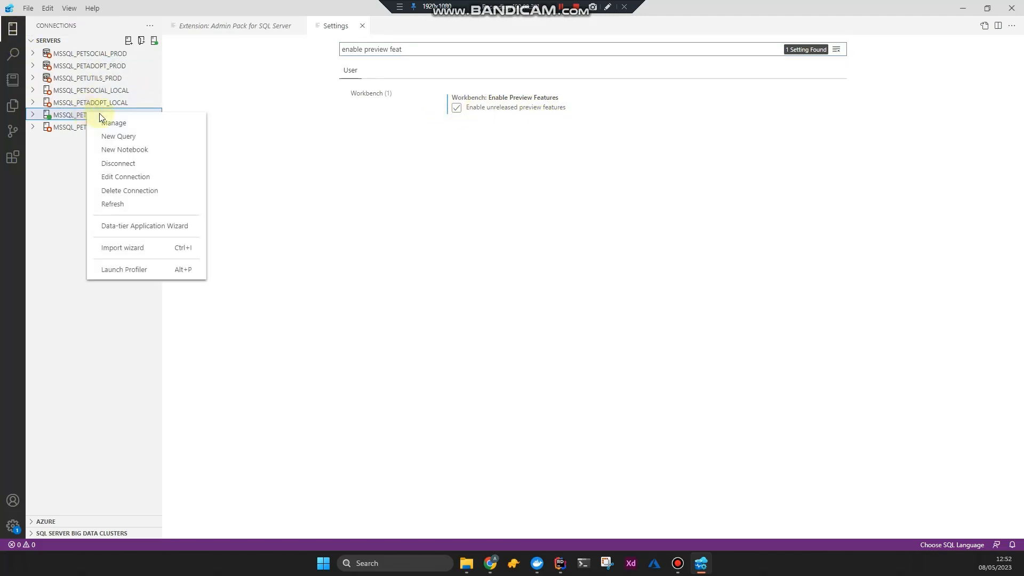
{"action": "left_click", "coordinate": [148, 249]}
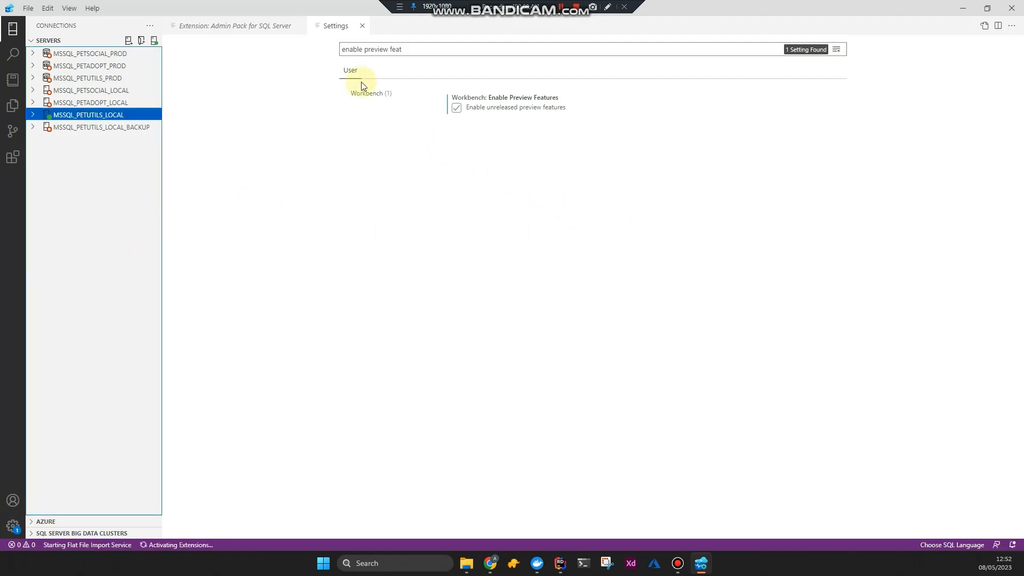
{"action": "left_click", "coordinate": [362, 27]}
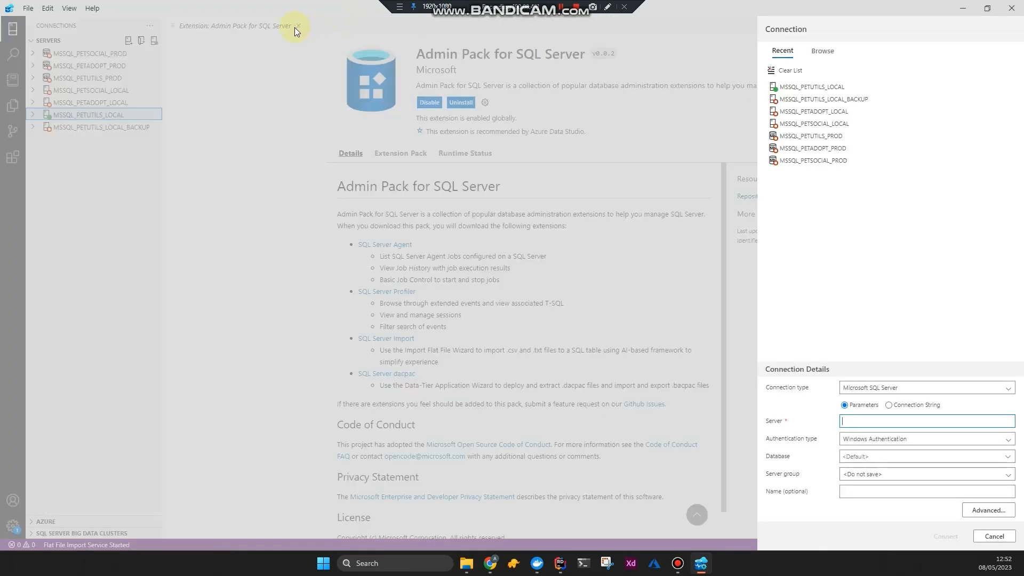
{"action": "left_click", "coordinate": [843, 88]}
{"action": "left_click", "coordinate": [989, 538]}
{"action": "right_click", "coordinate": [110, 115]}
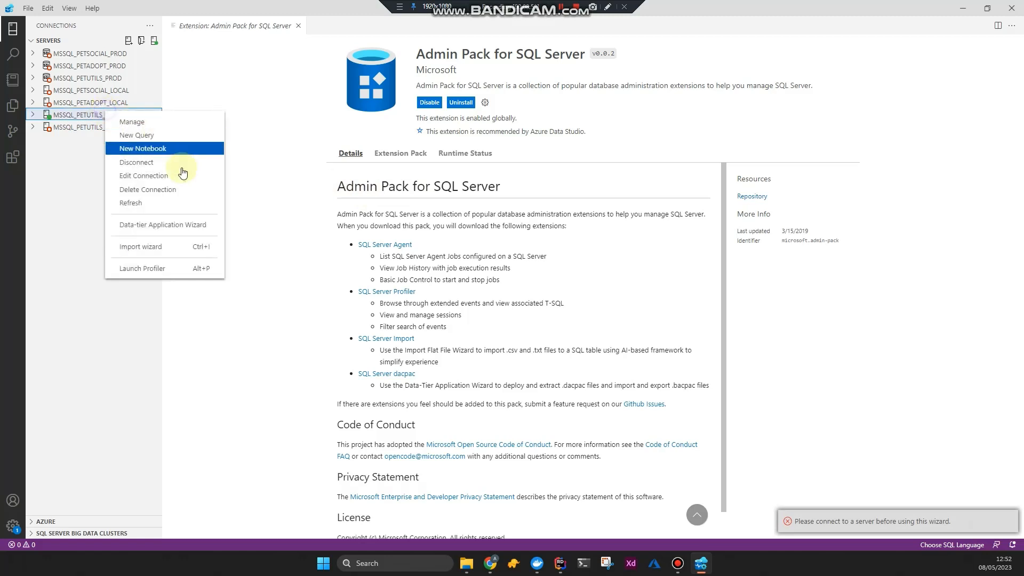
{"action": "left_click", "coordinate": [171, 247]}
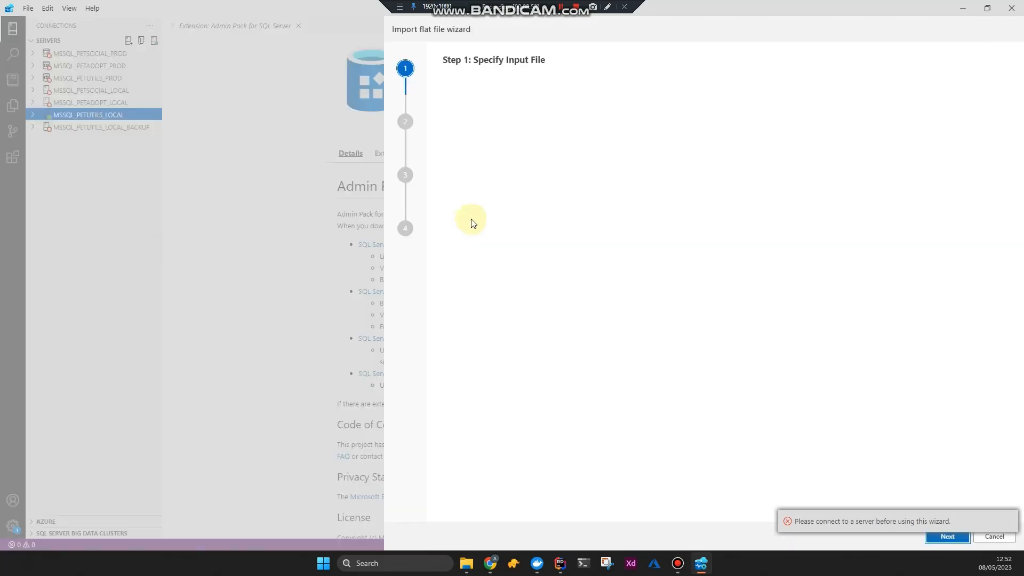
Check the database choices in the Import flat file wizard, and close Azure Data Studio without importing
{"action": "left_click", "coordinate": [562, 6]}
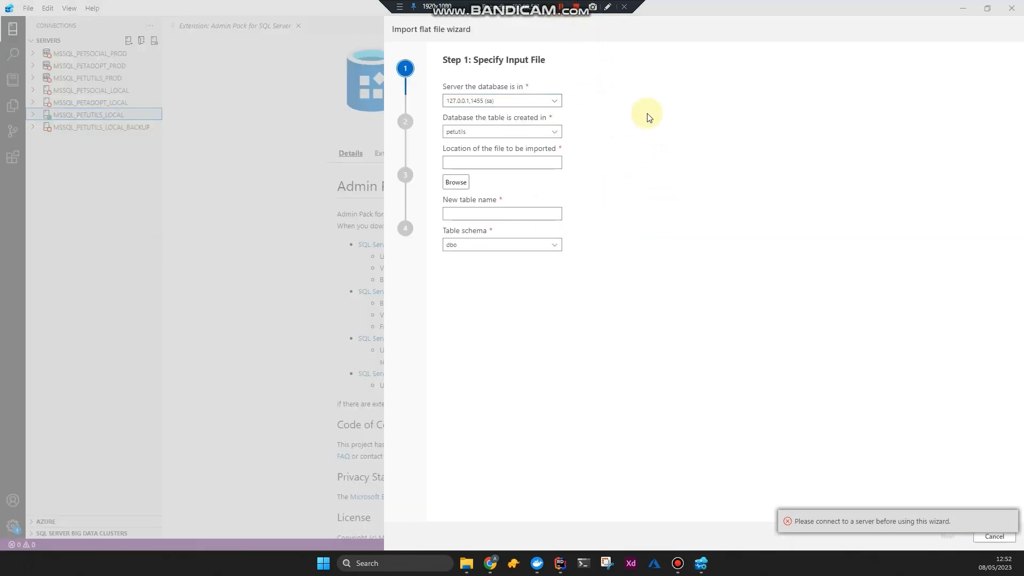
{"action": "left_click", "coordinate": [557, 132]}
{"action": "left_click", "coordinate": [753, 129]}
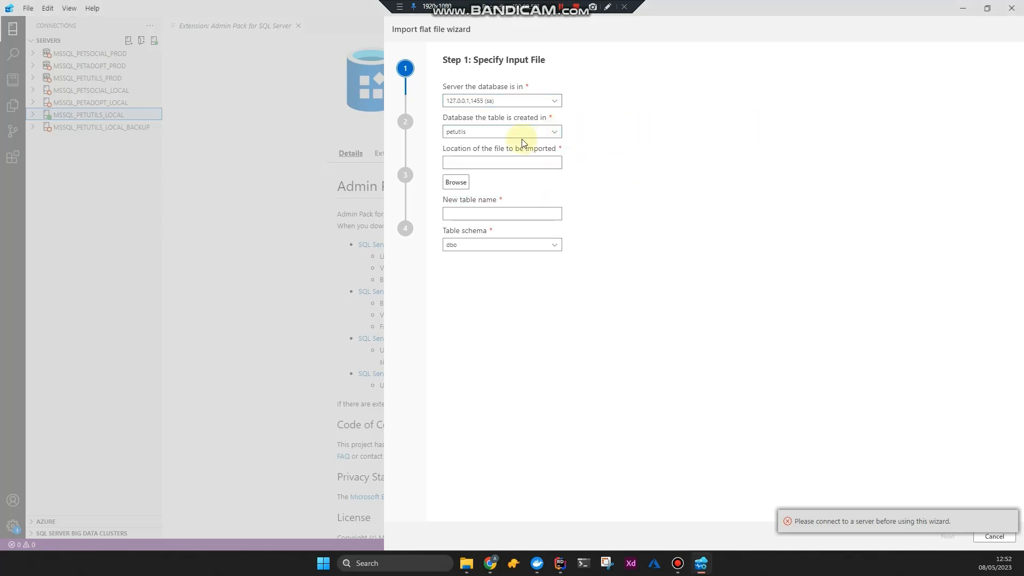
{"action": "left_click", "coordinate": [557, 134]}
{"action": "left_click", "coordinate": [630, 151]}
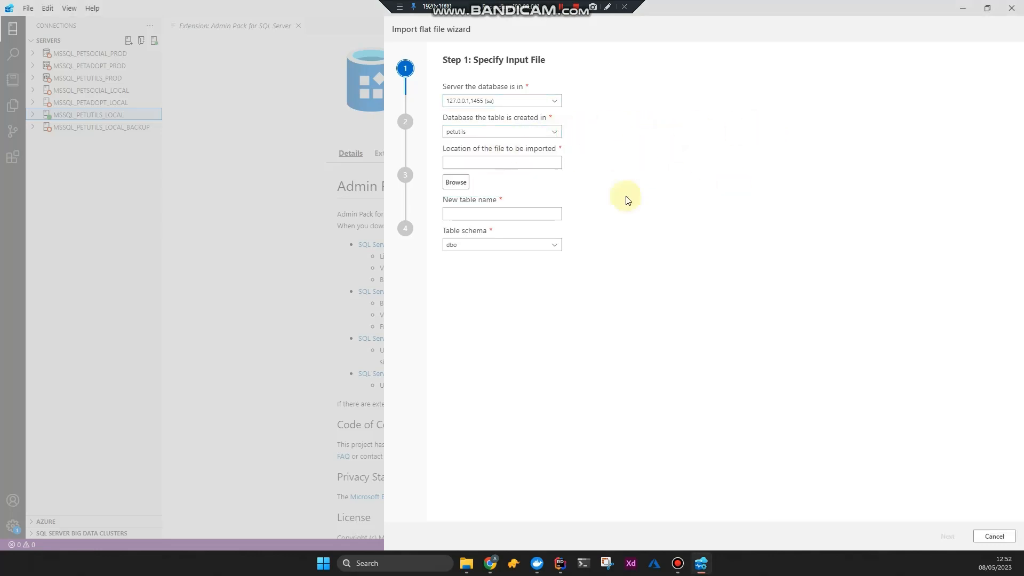
{"action": "left_click", "coordinate": [1012, 8]}
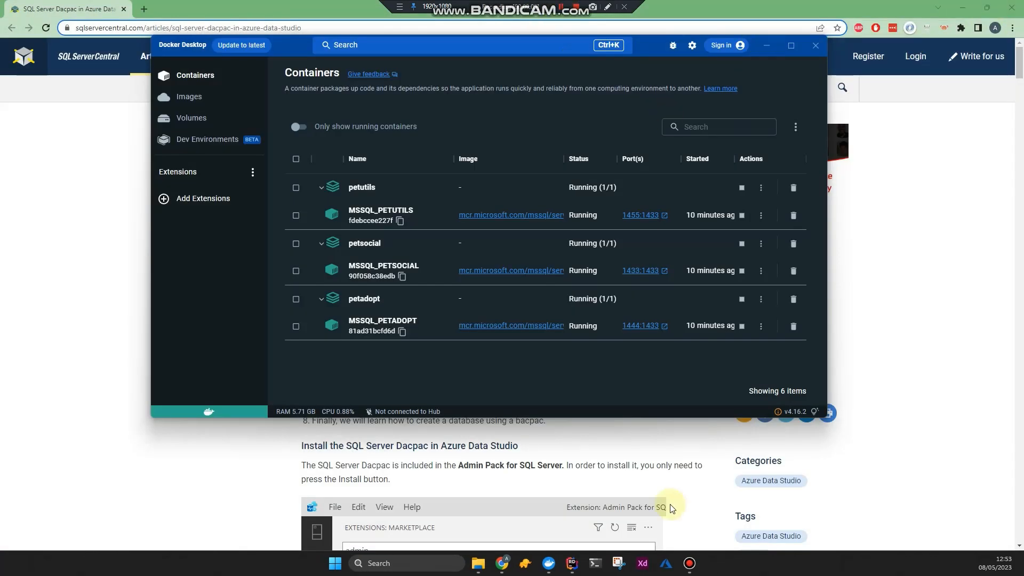
Switch to Rider and review the Back-ups instructions in README.md, highlighting that section
{"action": "left_click", "coordinate": [572, 563]}
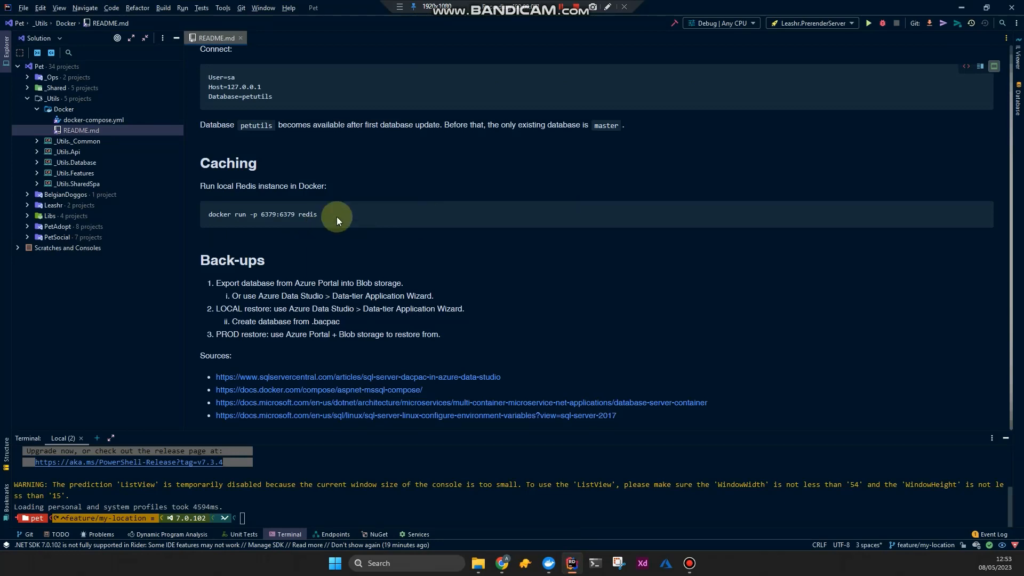
{"action": "left_click", "coordinate": [561, 7]}
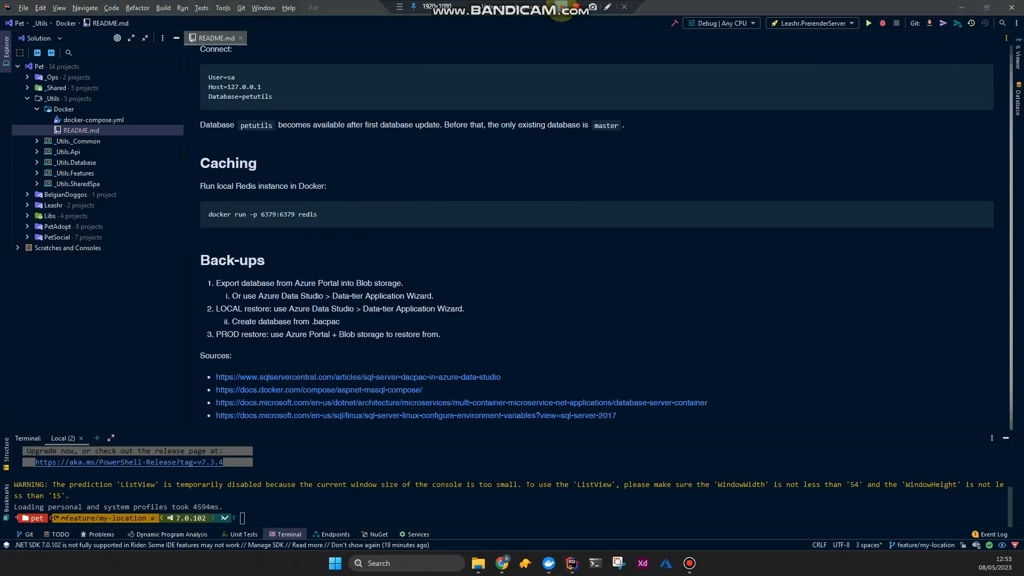
{"action": "left_click_drag", "start_coordinate": [500, 346], "coordinate": [320, 267]}
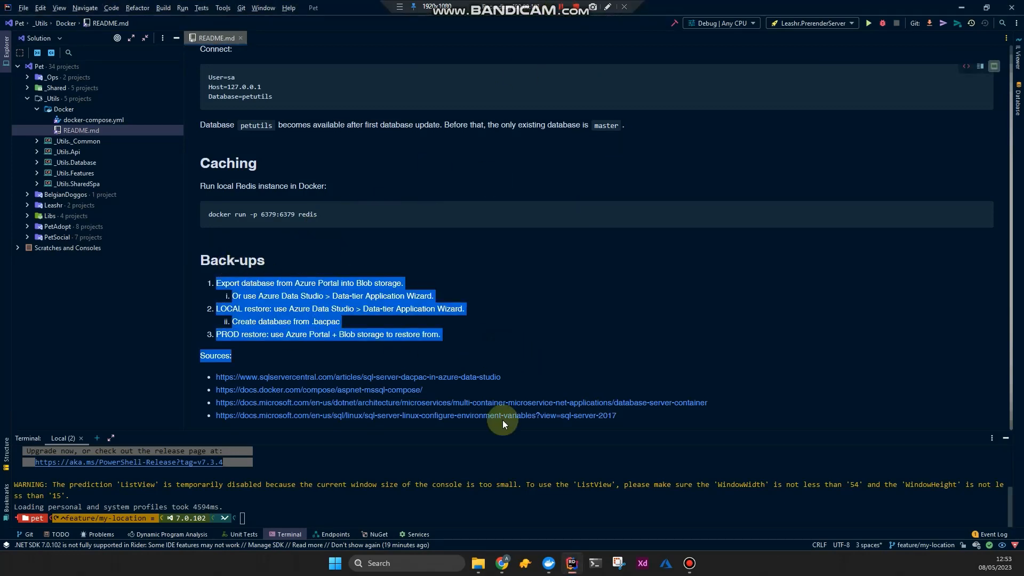
Reopen Azure Data Studio and connect to the MSSQL_PETUTILS_PROD server
{"action": "left_click", "coordinate": [438, 565]}
{"action": "type", "text": "az"}
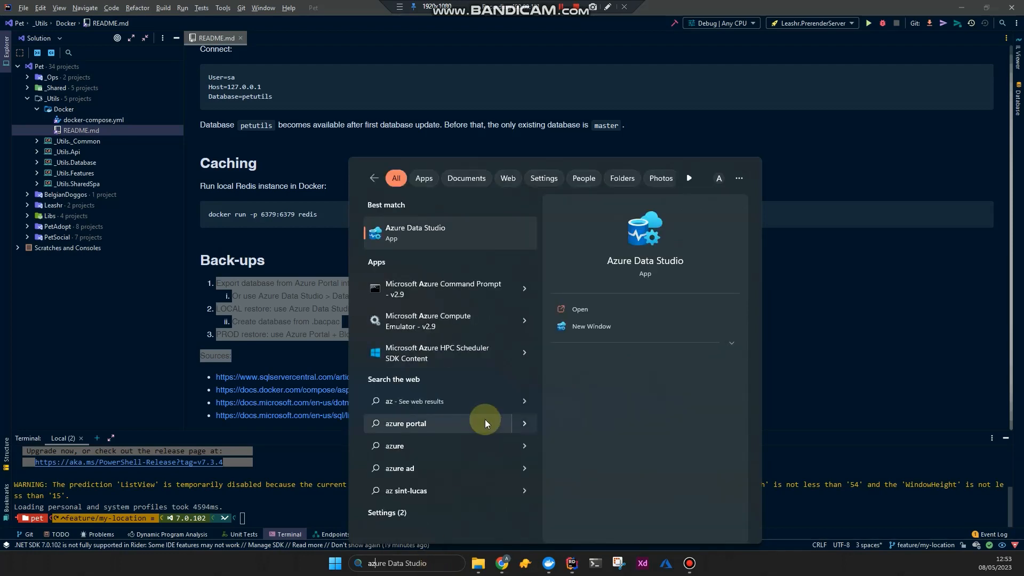
{"action": "left_click", "coordinate": [410, 229]}
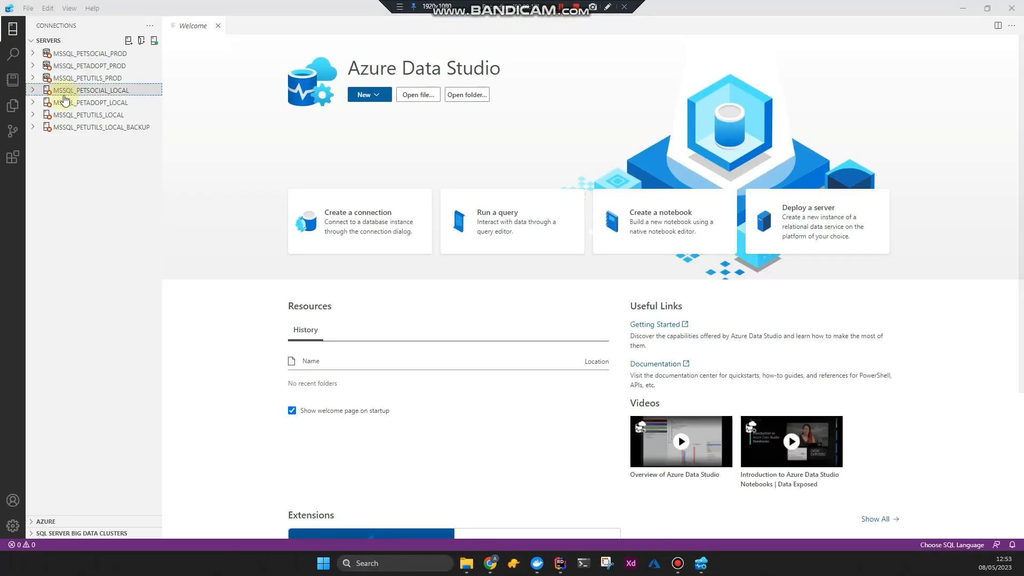
{"action": "left_click", "coordinate": [86, 78]}
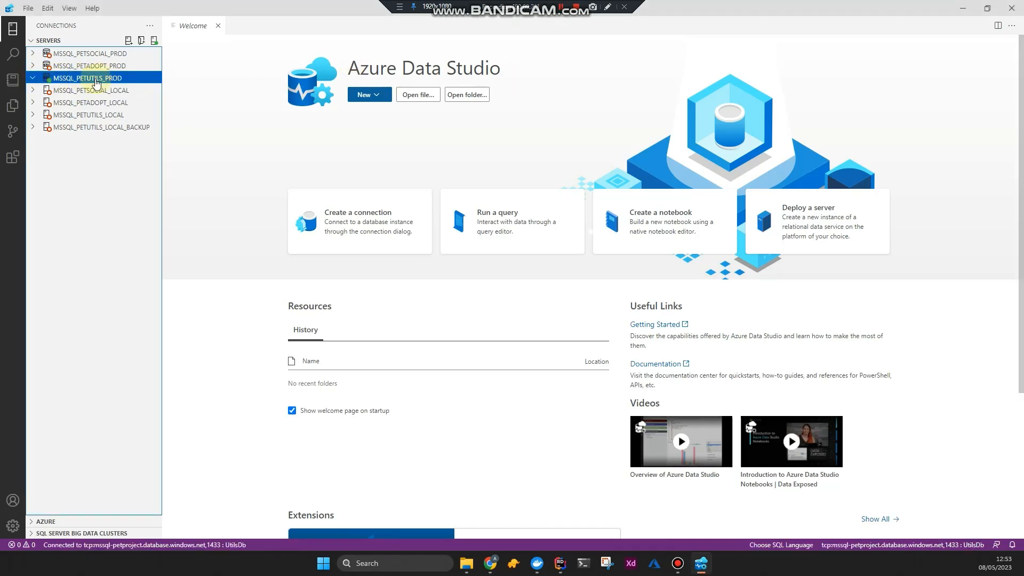
Start the Data-tier Application Wizard for MSSQL_PETUTILS_PROD with the Export Bacpac operation, dismissing the update notification, and proceed to the export settings
{"action": "right_click", "coordinate": [95, 80]}
{"action": "left_click", "coordinate": [158, 190]}
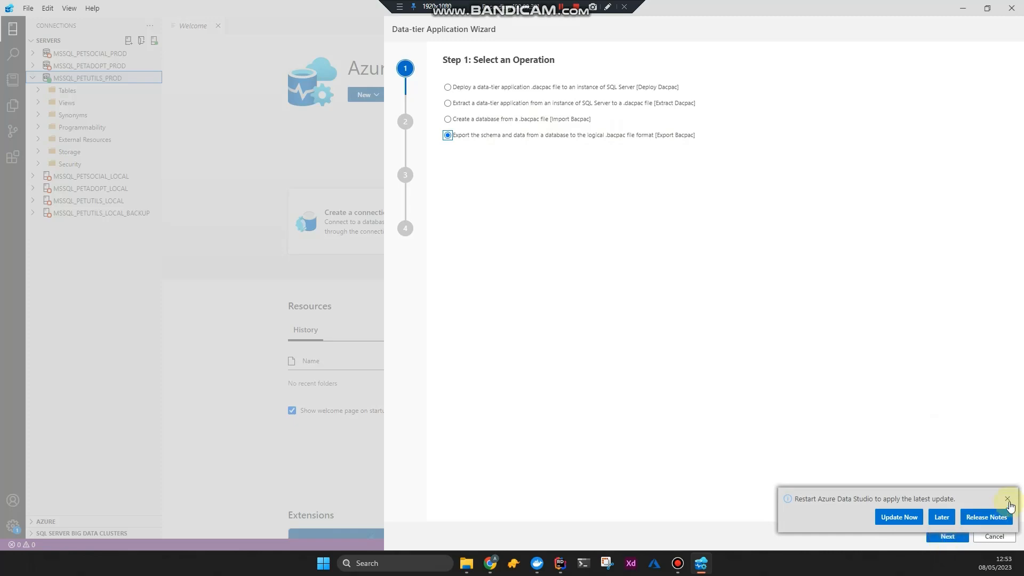
{"action": "left_click", "coordinate": [1012, 499]}
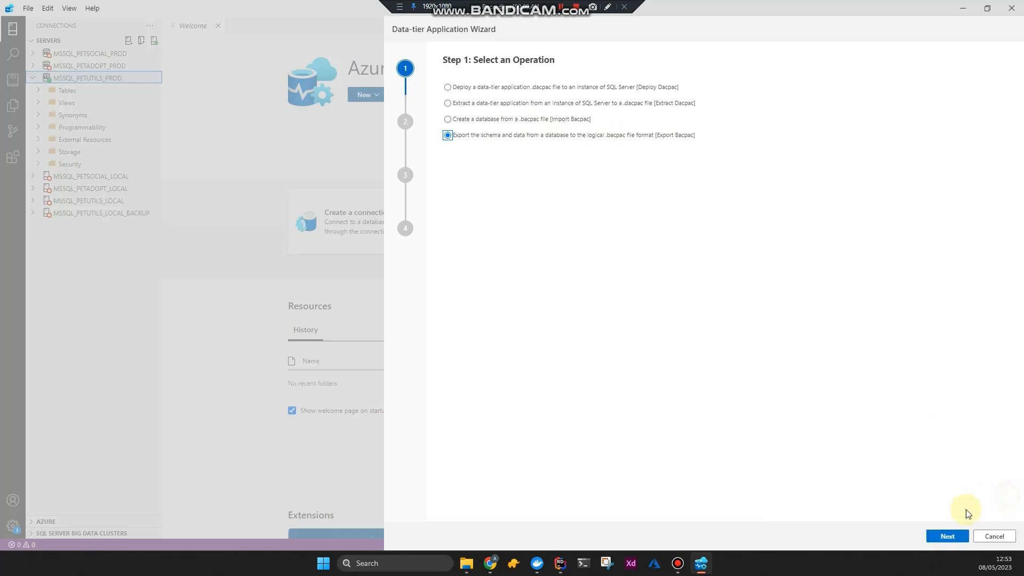
{"action": "left_click", "coordinate": [939, 534]}
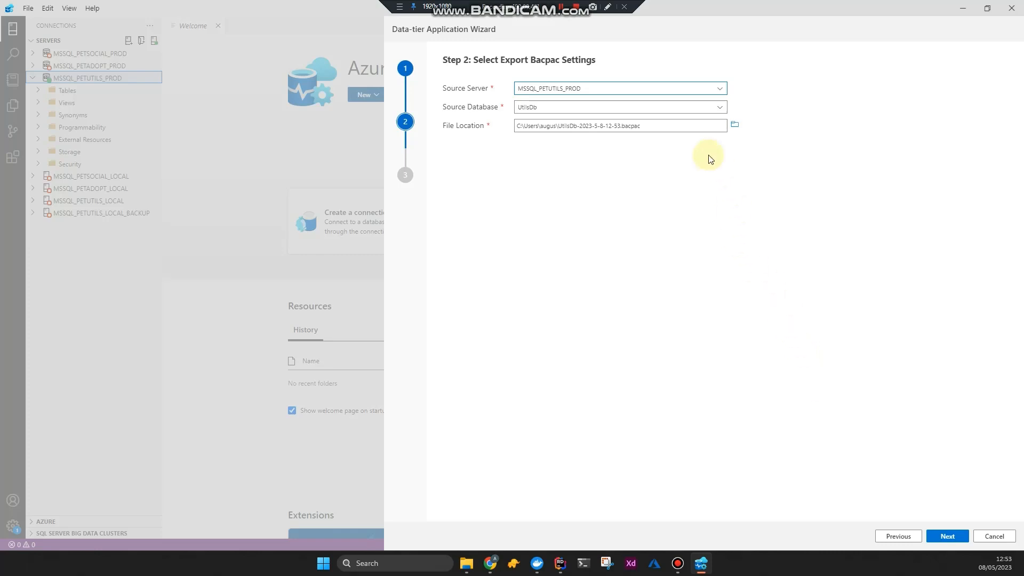
Keep UtilsDb as source database, set the export file to UtilsDb-2023-5-8-12-53.bacpac in Documents\PetProject\BackUps\PROD, and proceed to the summary
{"action": "left_click", "coordinate": [719, 107]}
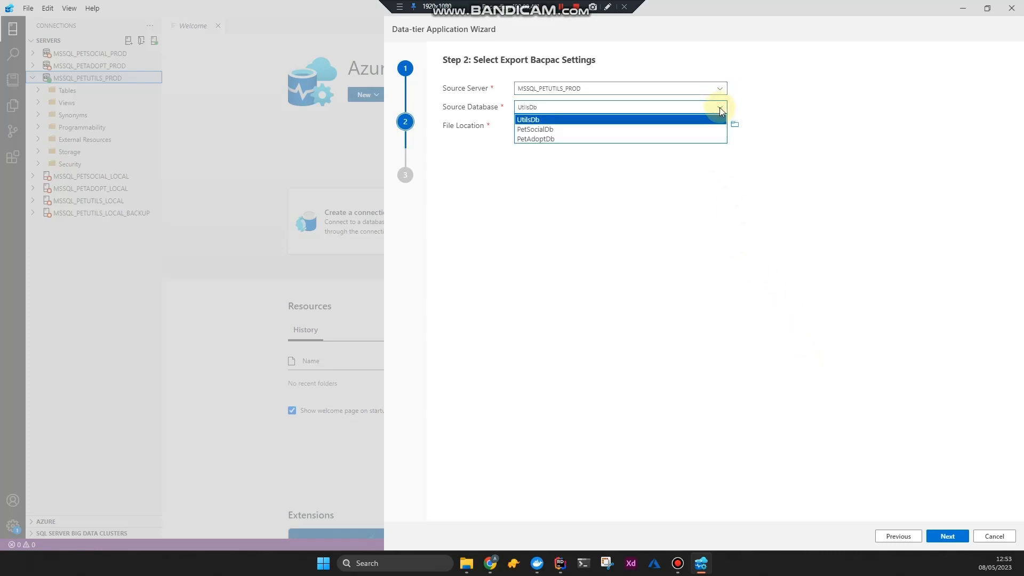
{"action": "left_click", "coordinate": [797, 111]}
{"action": "left_click", "coordinate": [735, 124]}
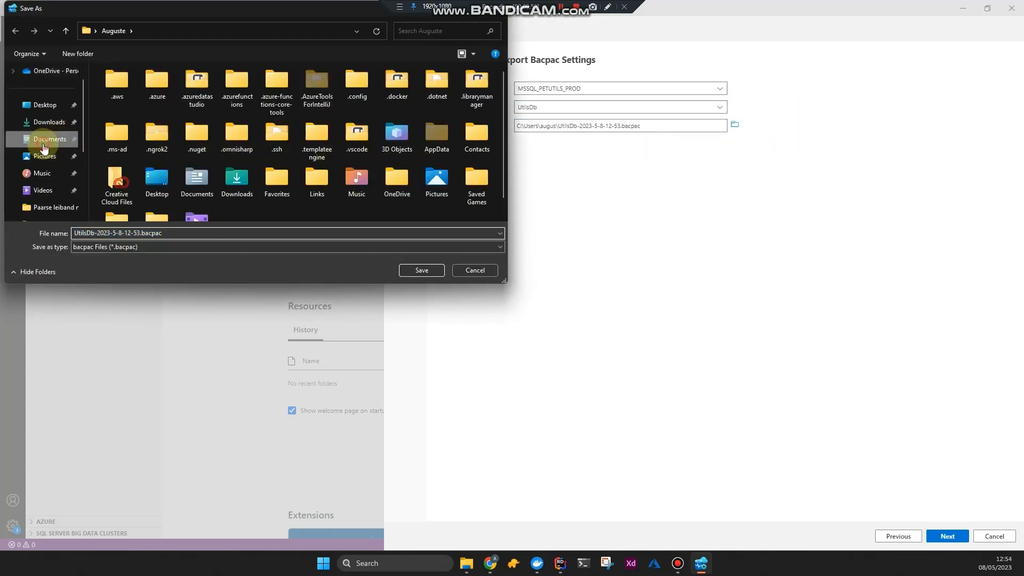
{"action": "left_click", "coordinate": [47, 139]}
{"action": "scroll", "coordinate": [159, 142], "scroll_direction": "down", "scroll_amount": 3}
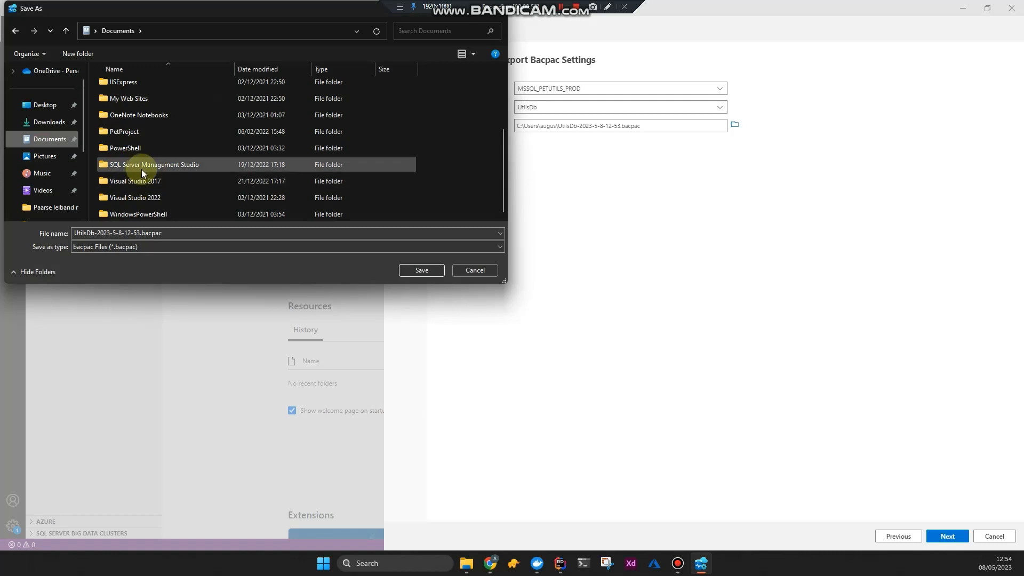
{"action": "double_click", "coordinate": [146, 132]}
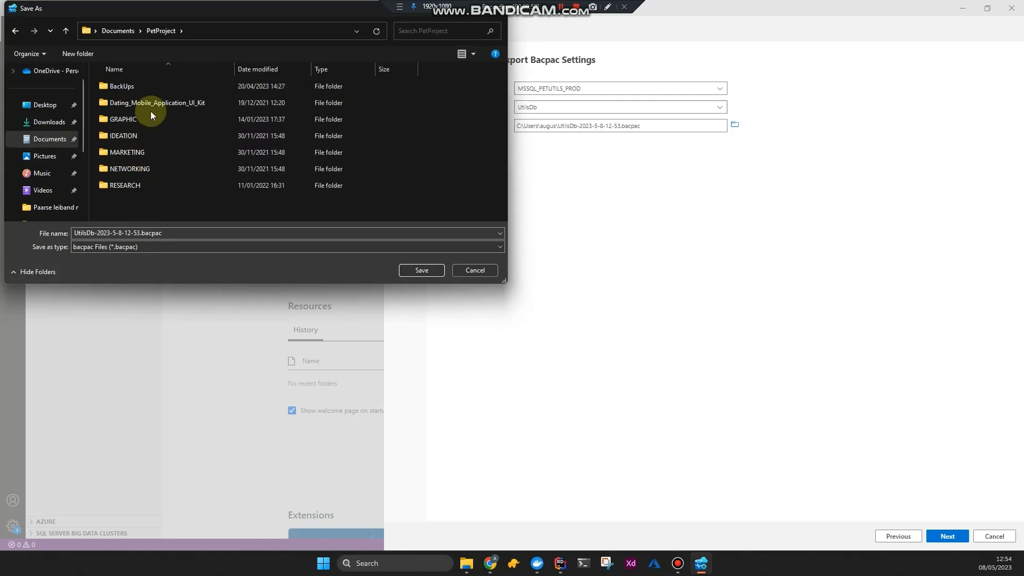
{"action": "double_click", "coordinate": [130, 86]}
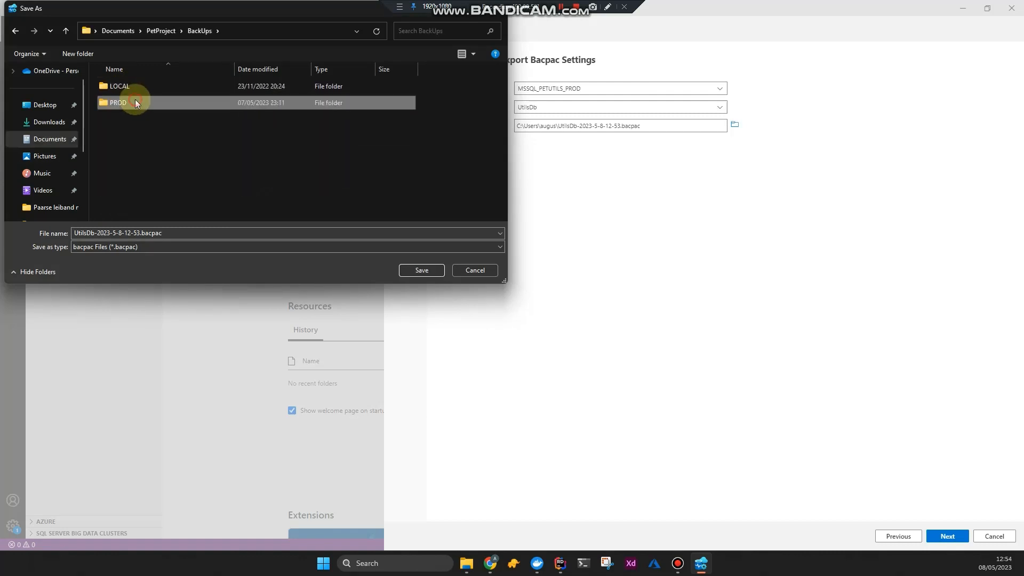
{"action": "double_click", "coordinate": [136, 101]}
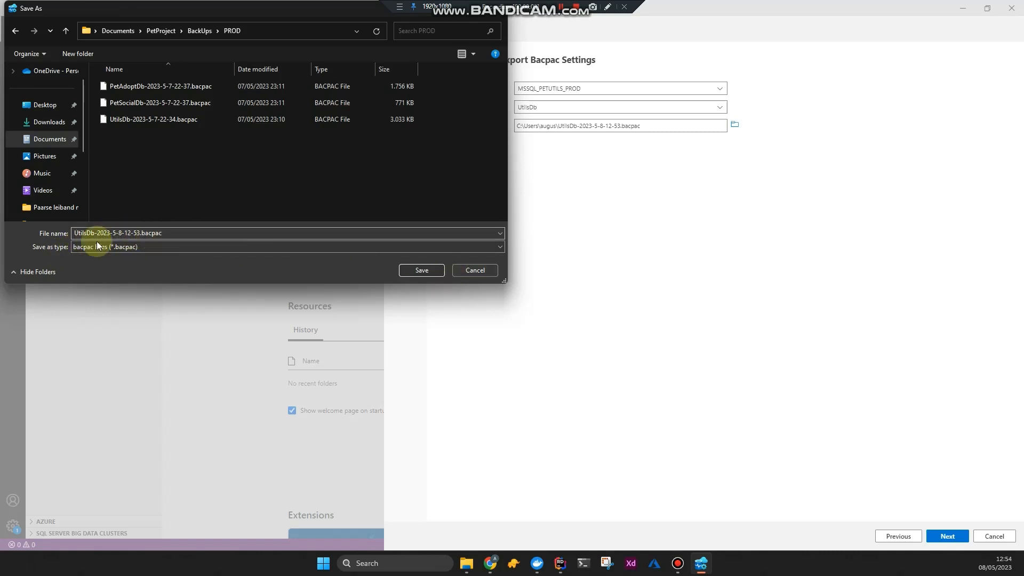
{"action": "left_click", "coordinate": [408, 271]}
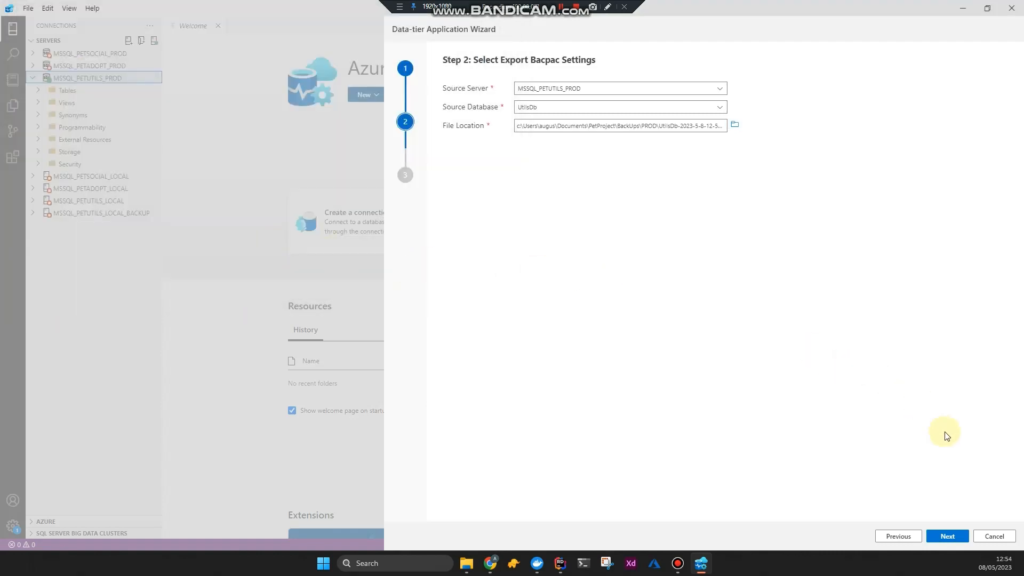
{"action": "left_click", "coordinate": [947, 536]}
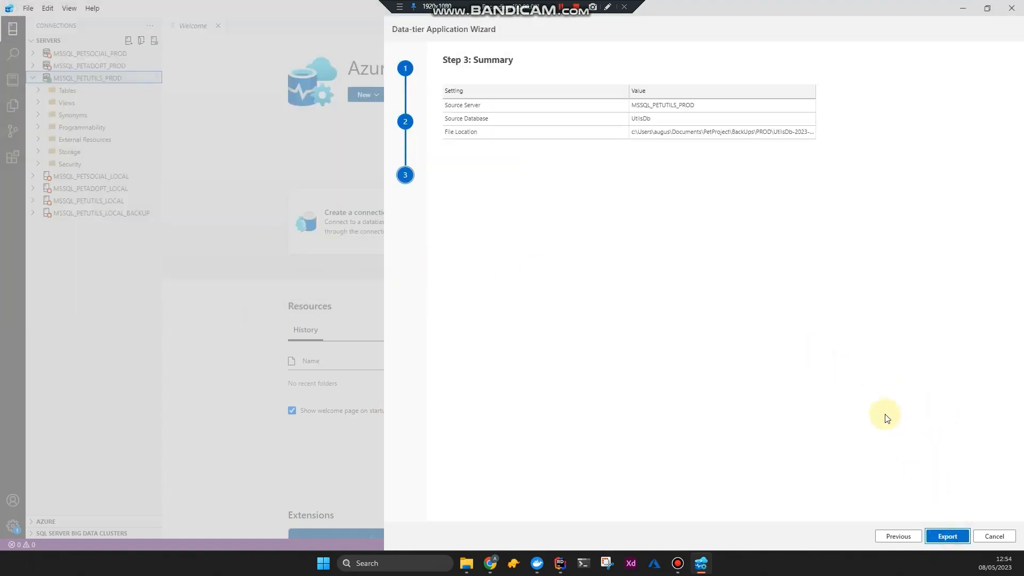
Run the bacpac export of UtilsDb and select its task entry
{"action": "left_click", "coordinate": [948, 536]}
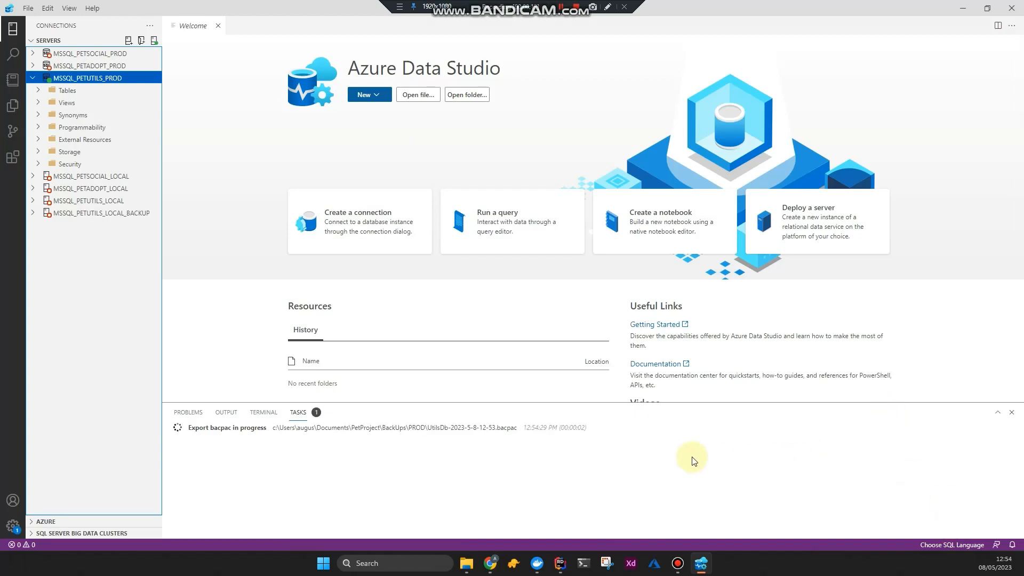
{"action": "left_click", "coordinate": [446, 430]}
Open the management dashboard of MSSQL_PETUTILS_PROD and check which actions the Azure database offers
{"action": "right_click", "coordinate": [89, 74]}
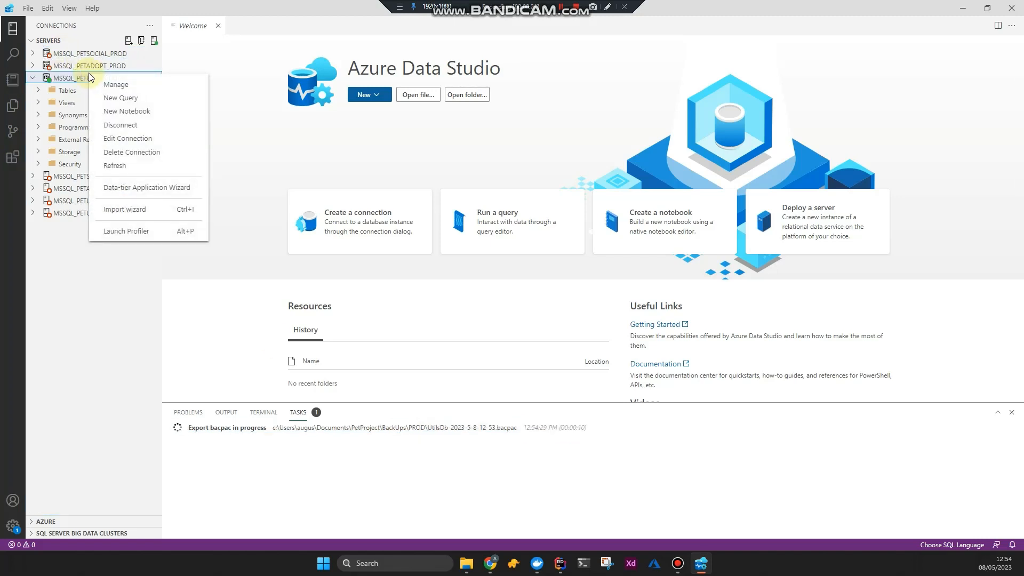
{"action": "right_click", "coordinate": [76, 81]}
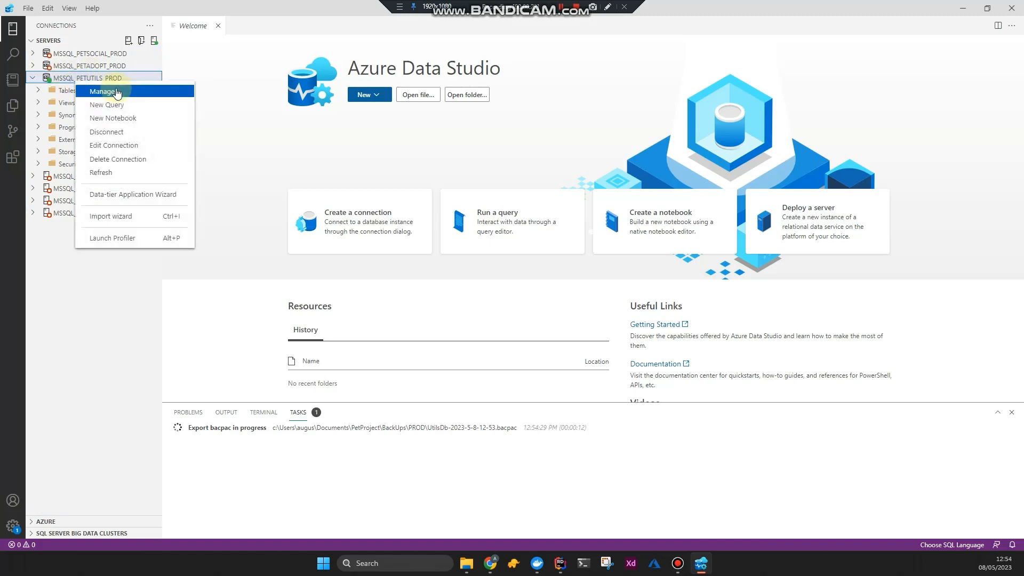
{"action": "left_click", "coordinate": [118, 94]}
{"action": "right_click", "coordinate": [121, 80]}
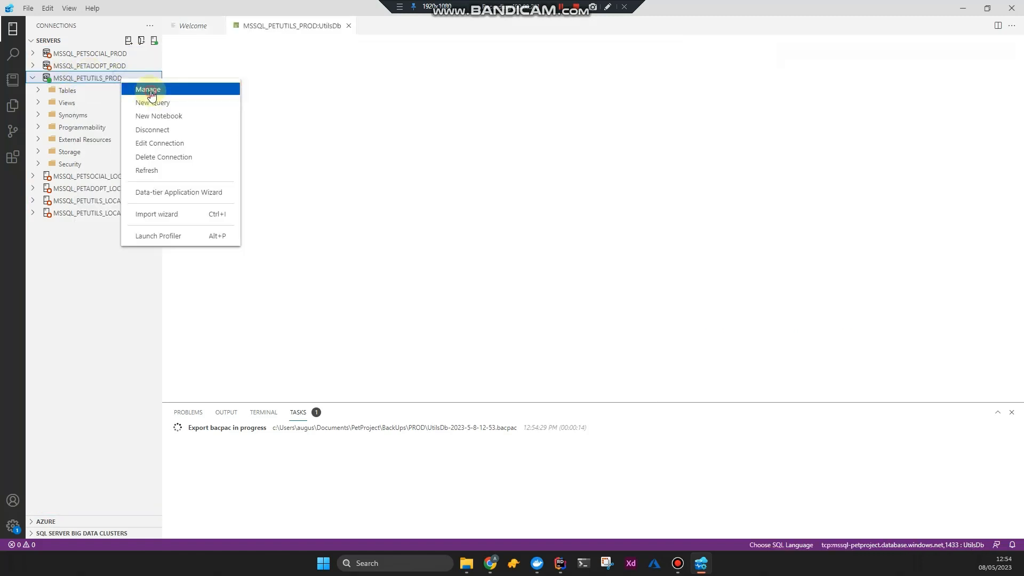
{"action": "left_click", "coordinate": [206, 88]}
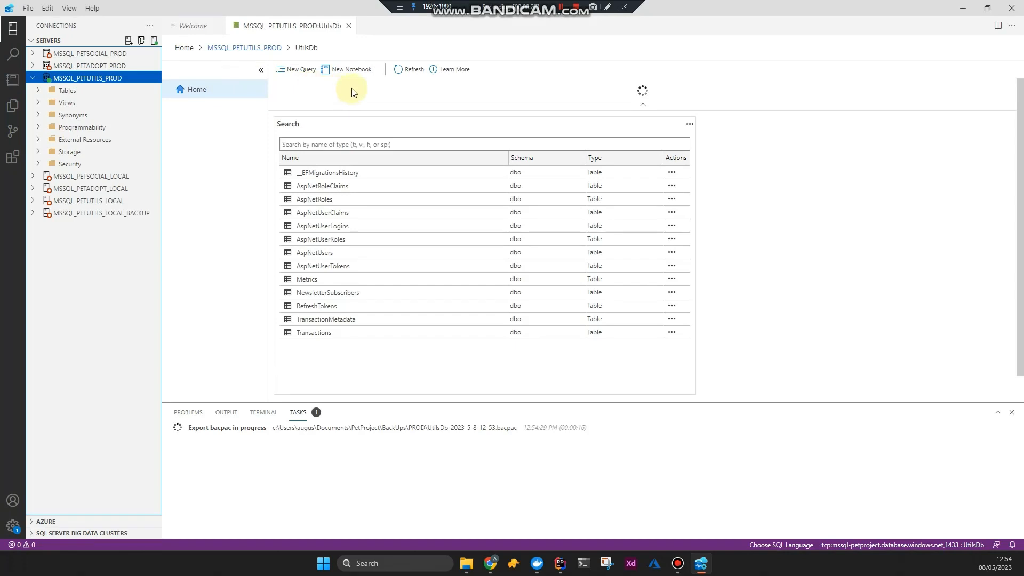
{"action": "right_click", "coordinate": [93, 78]}
{"action": "left_click", "coordinate": [176, 87]}
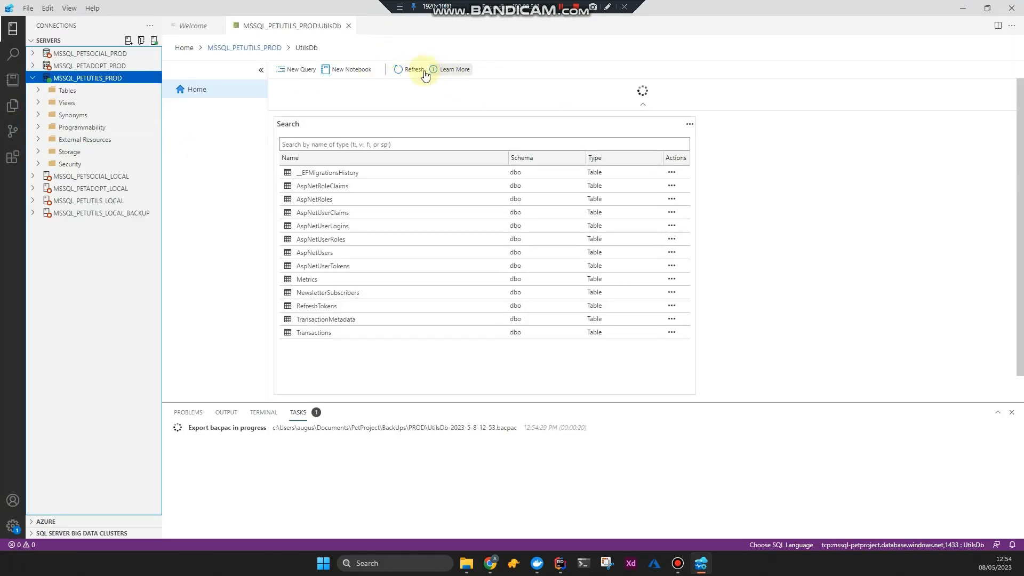
{"action": "right_click", "coordinate": [110, 80]}
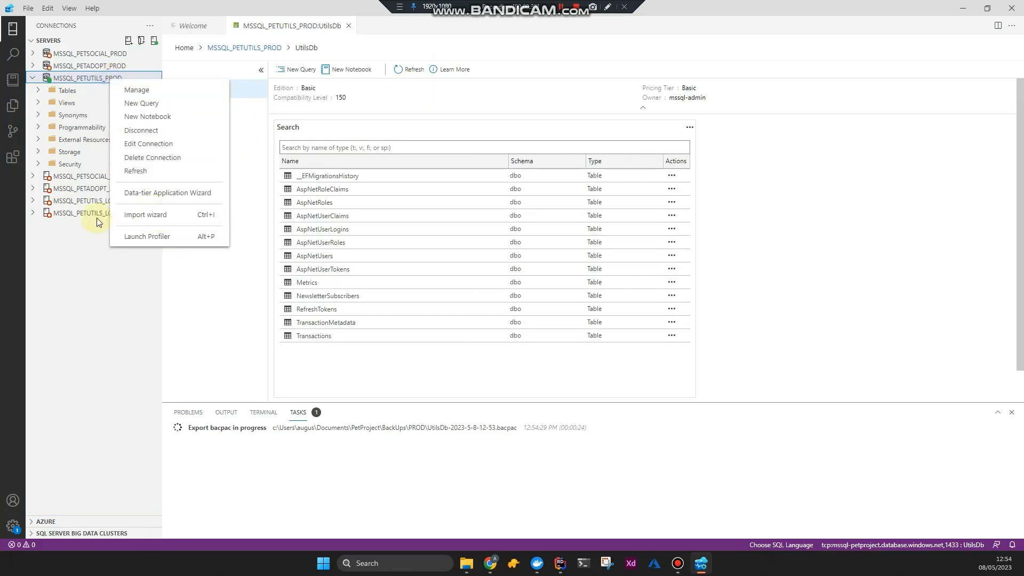
Look through the installed extensions, then return to the server connections and check the actions available for MSSQL_PETUTILS_PROD
{"action": "left_click", "coordinate": [79, 267]}
{"action": "left_click", "coordinate": [13, 157]}
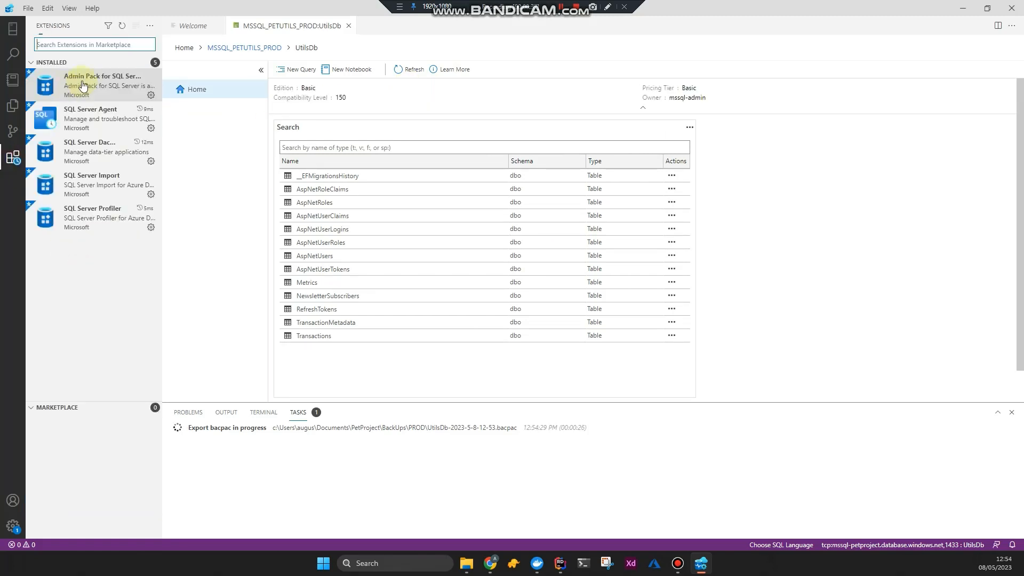
{"action": "left_click", "coordinate": [12, 29]}
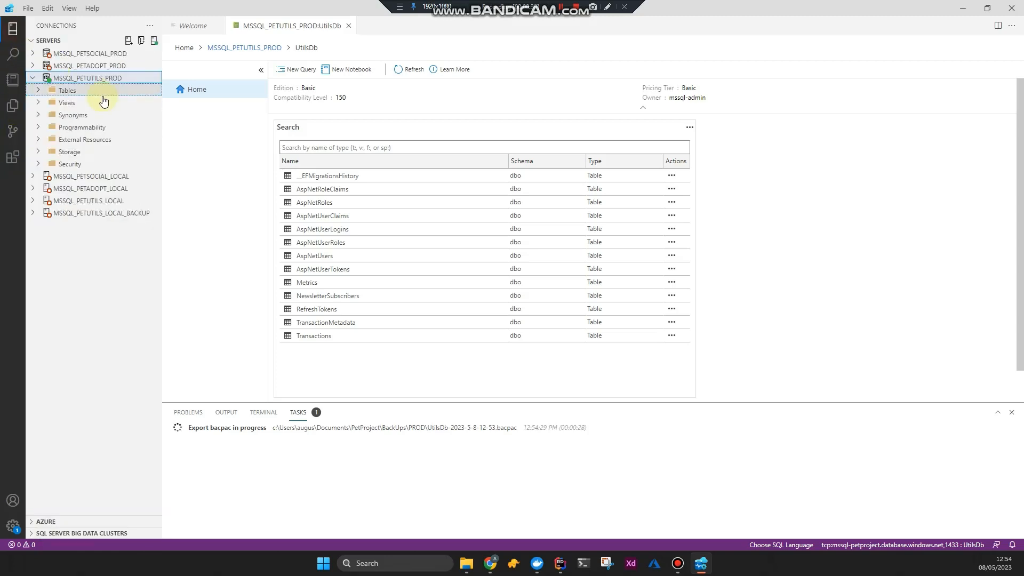
{"action": "left_click", "coordinate": [97, 80]}
{"action": "right_click", "coordinate": [97, 80]}
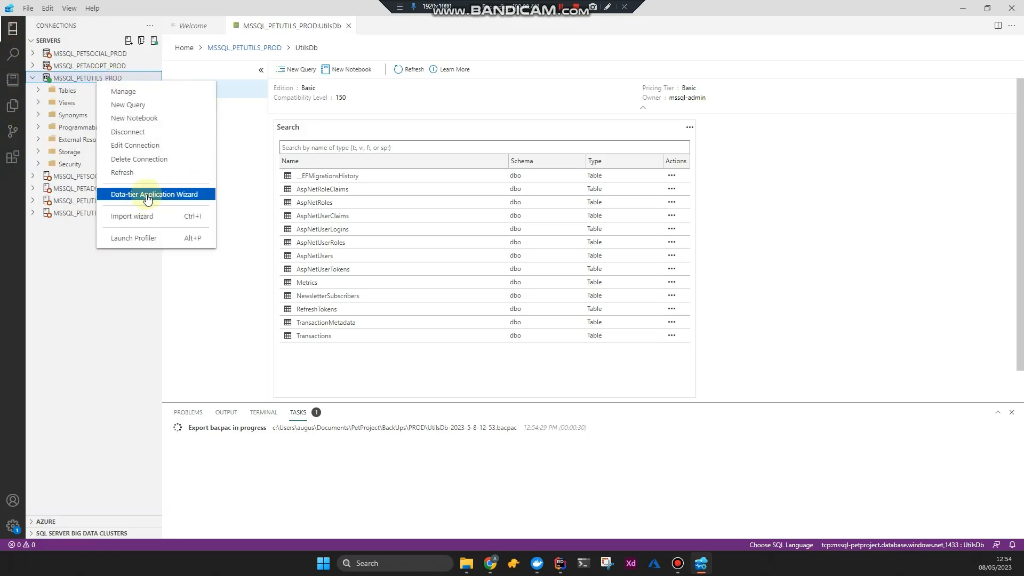
{"action": "left_click", "coordinate": [94, 317]}
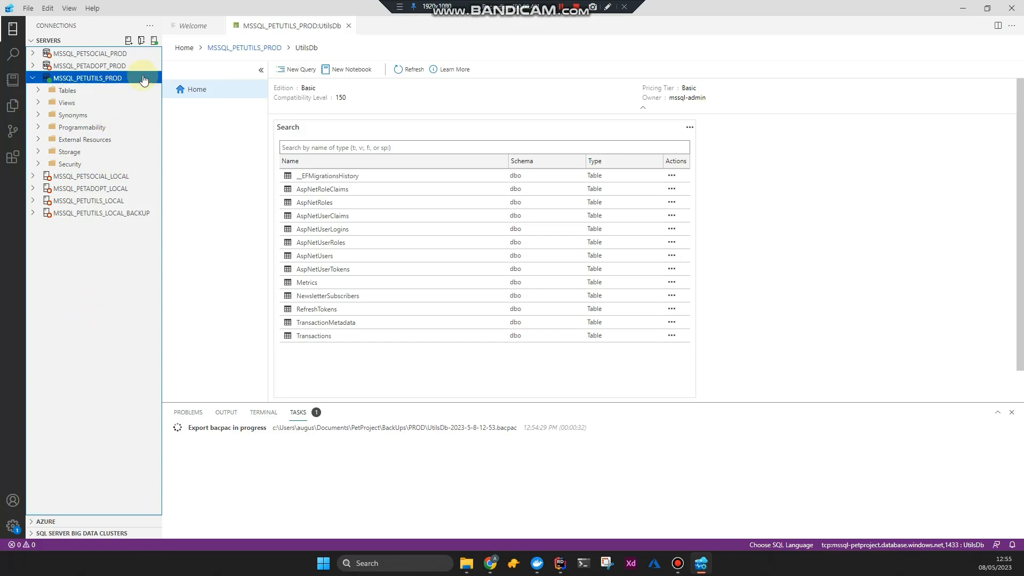
Connect to MSSQL_PETUTILS_LOCAL and open its management dashboard
{"action": "left_click", "coordinate": [105, 202]}
{"action": "right_click", "coordinate": [106, 207]}
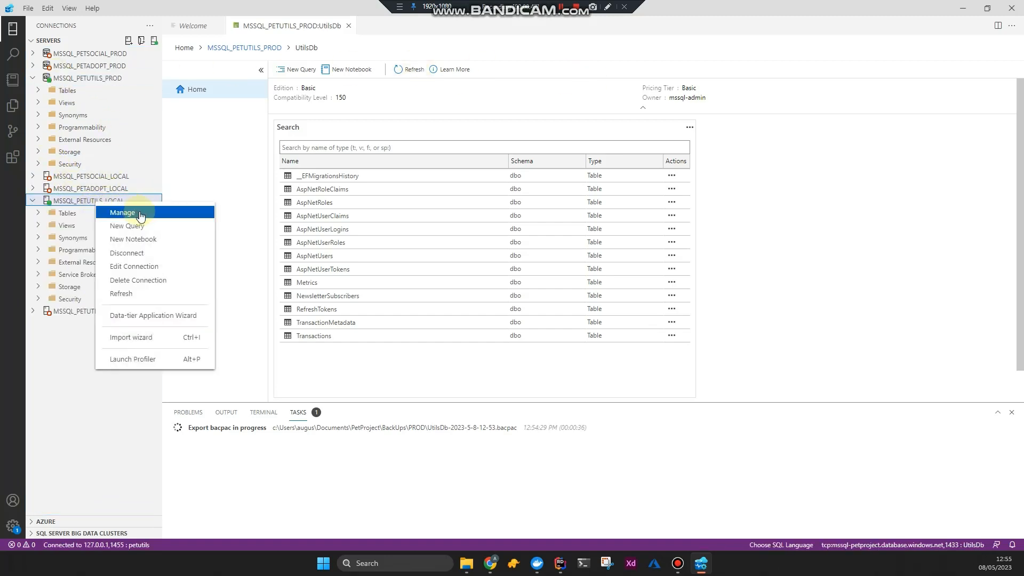
{"action": "left_click", "coordinate": [140, 214]}
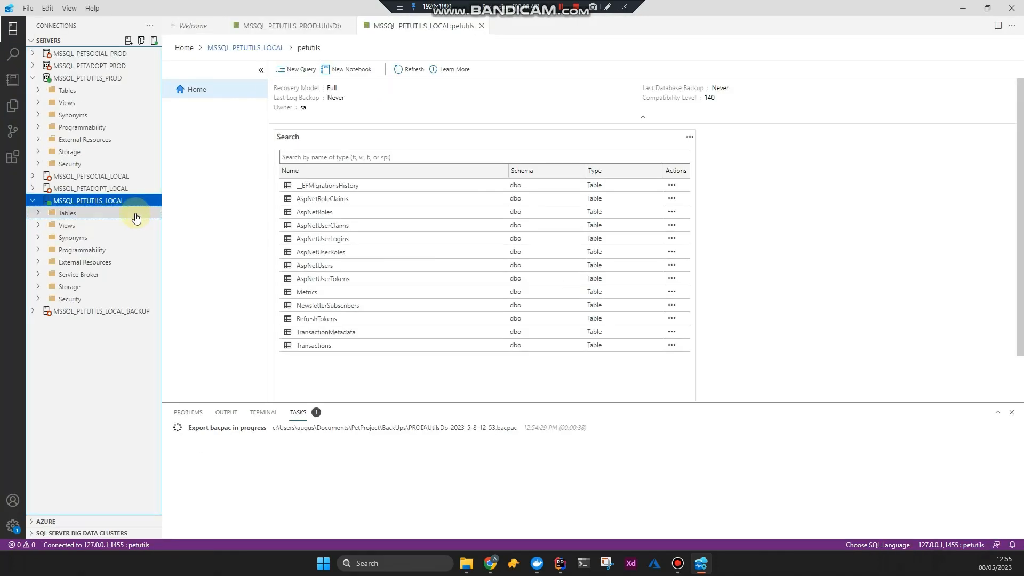
{"action": "right_click", "coordinate": [107, 203]}
{"action": "left_click", "coordinate": [116, 208]}
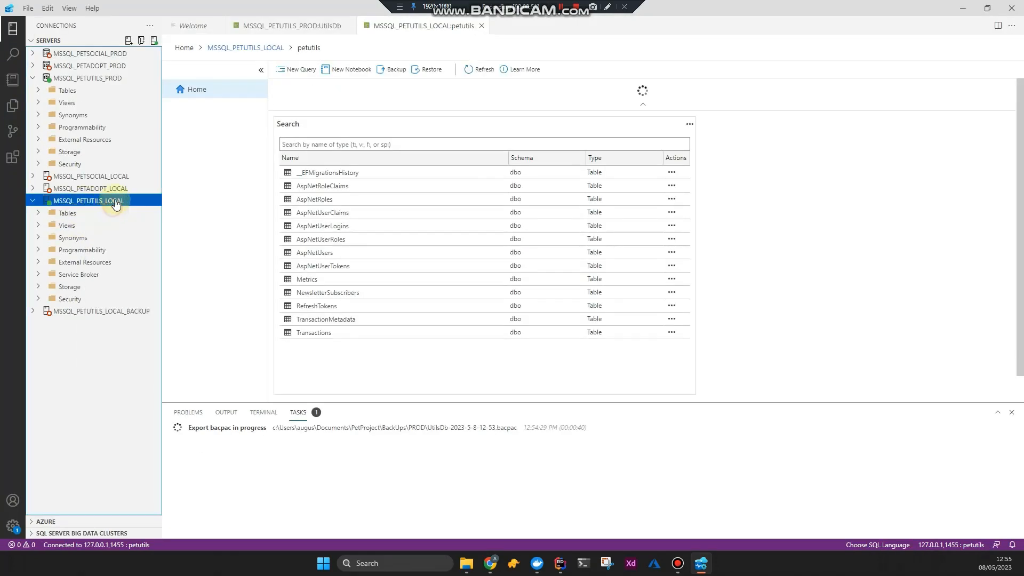
Open the backup form for the local petutils database, examine its name, type, file path and media options, and close it without backing up
{"action": "left_click", "coordinate": [395, 71]}
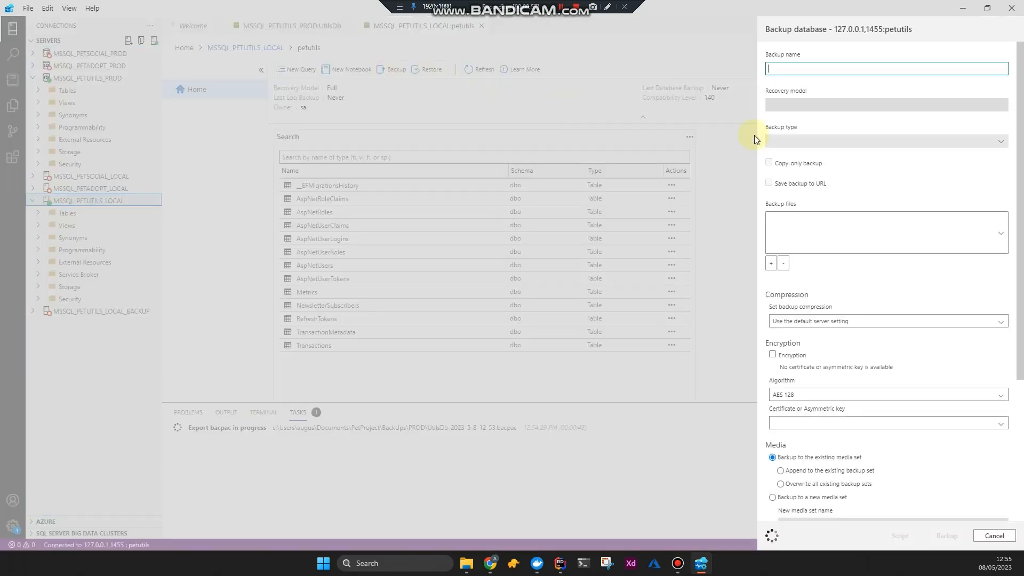
{"action": "scroll", "coordinate": [773, 338], "scroll_direction": "down", "scroll_amount": 3}
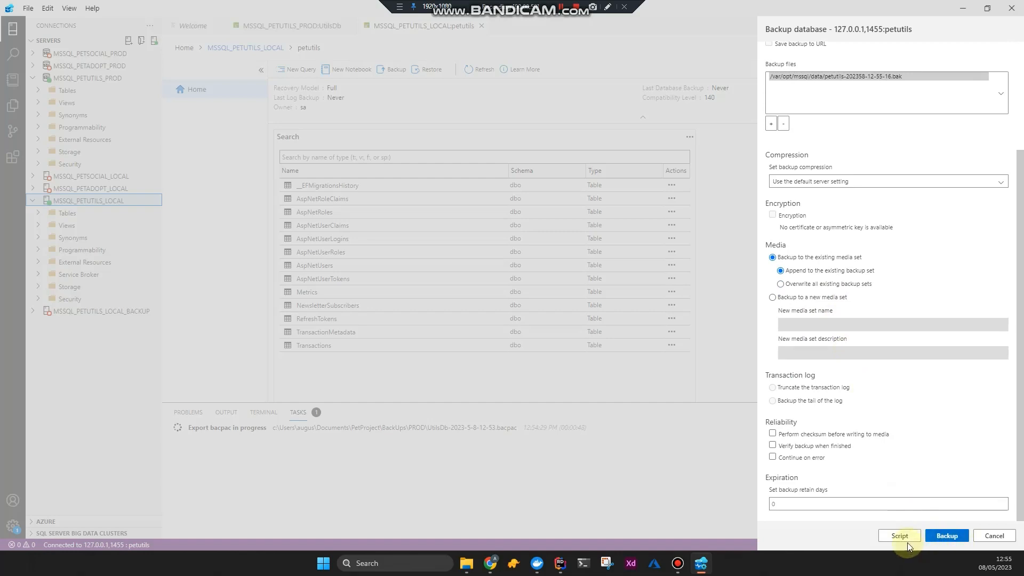
{"action": "scroll", "coordinate": [915, 388], "scroll_direction": "up", "scroll_amount": 5}
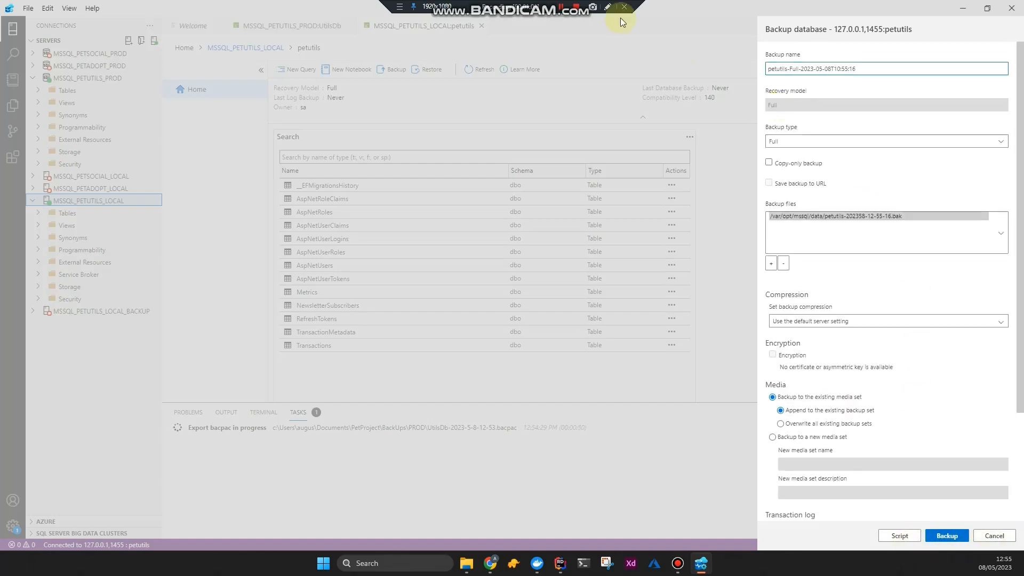
{"action": "left_click", "coordinate": [811, 69]}
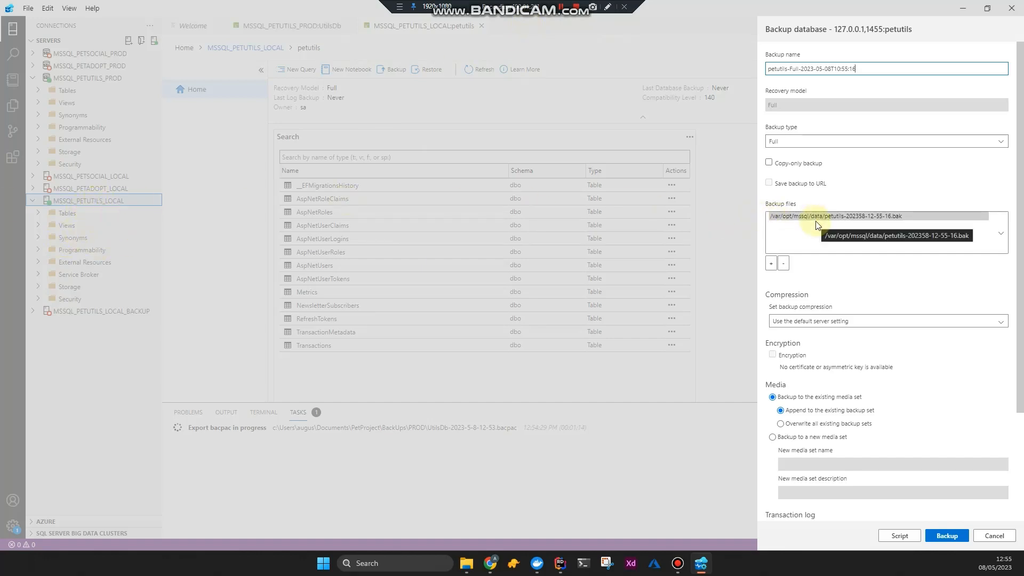
{"action": "left_click", "coordinate": [801, 229]}
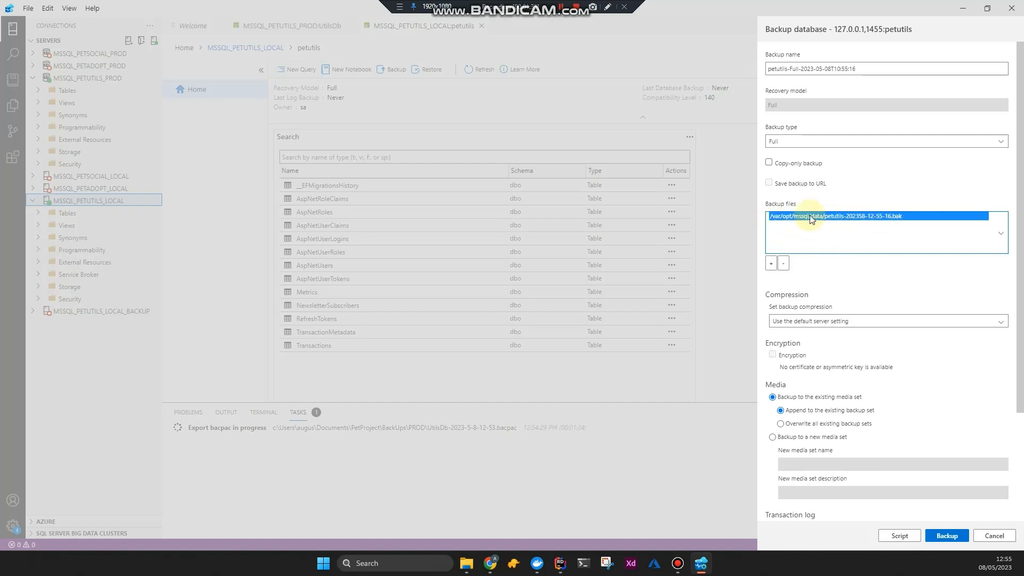
{"action": "scroll", "coordinate": [846, 128], "scroll_direction": "down", "scroll_amount": 3}
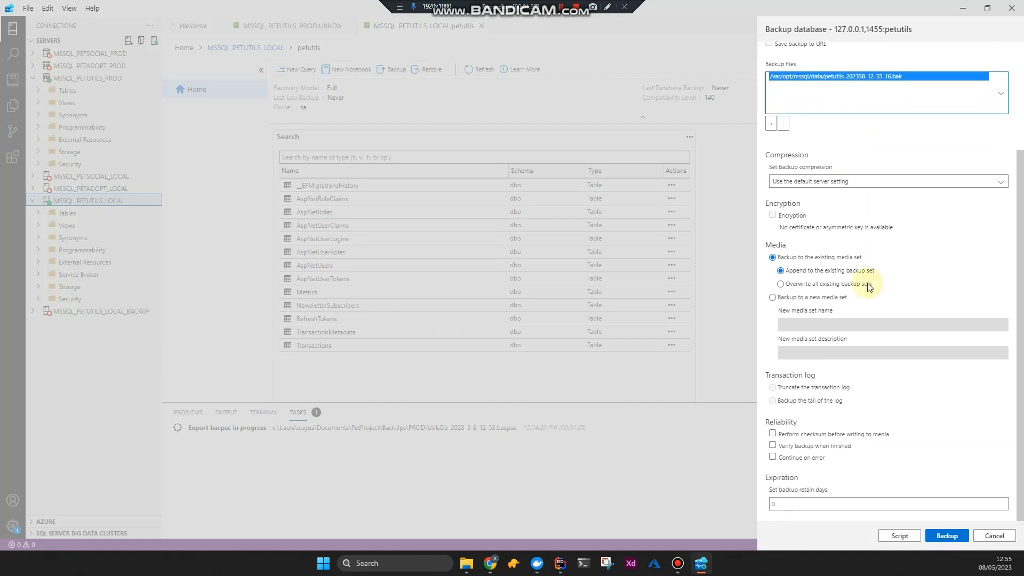
{"action": "left_click", "coordinate": [467, 563]}
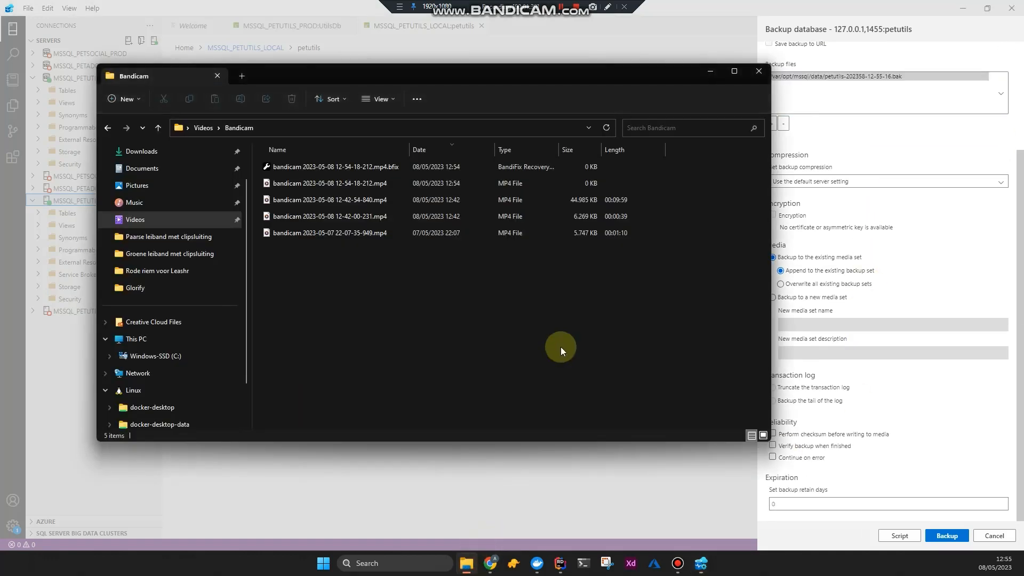
{"action": "left_click", "coordinate": [709, 73]}
{"action": "left_click", "coordinate": [891, 145]}
{"action": "scroll", "coordinate": [892, 145], "scroll_direction": "up", "scroll_amount": 3}
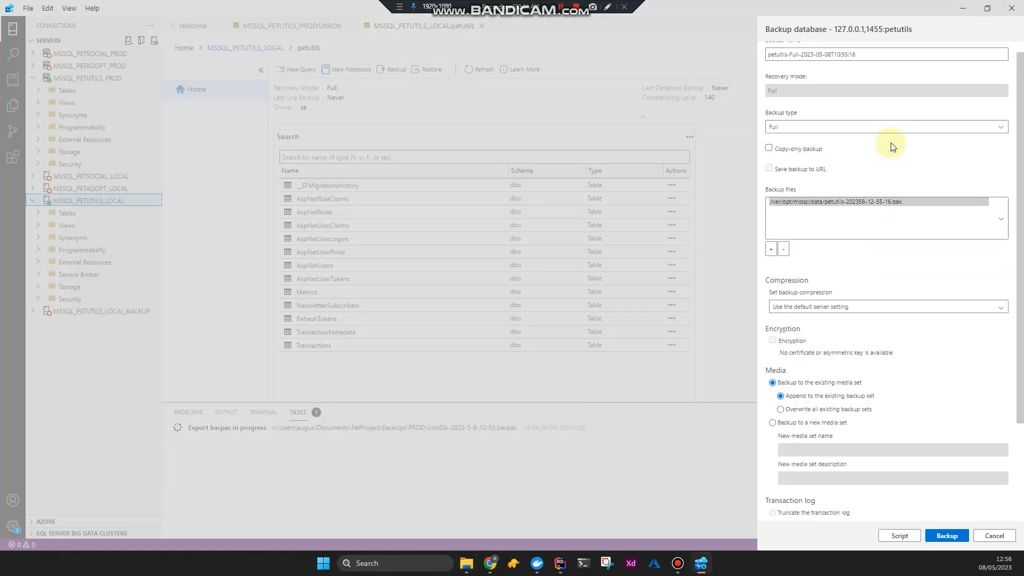
{"action": "left_click", "coordinate": [891, 287]}
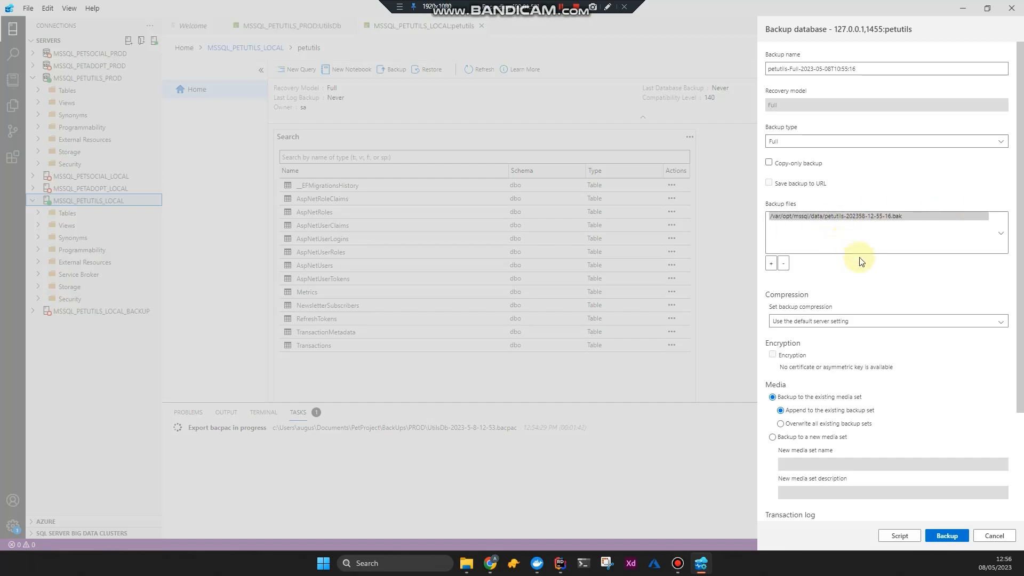
{"action": "left_click", "coordinate": [860, 281]}
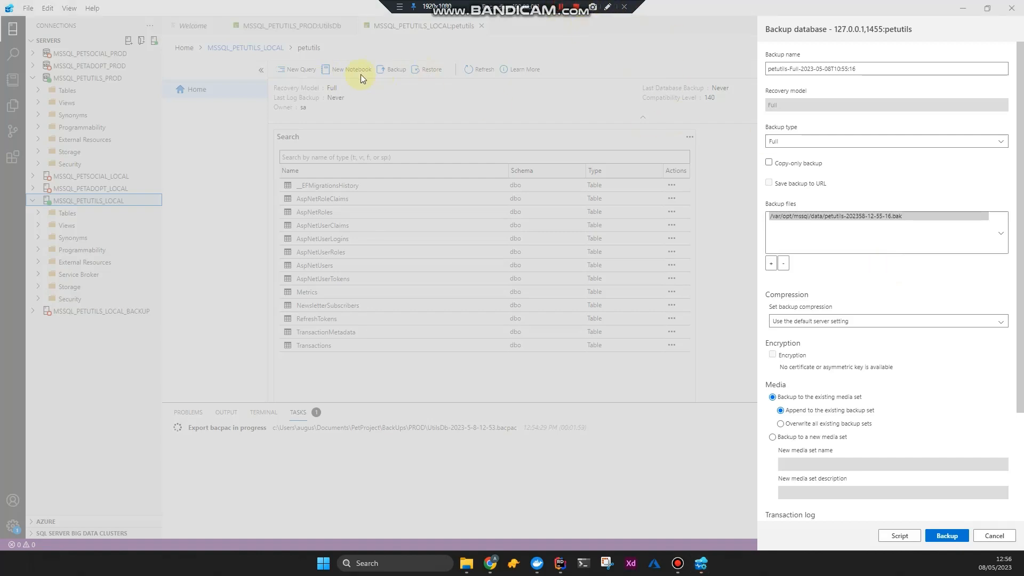
{"action": "left_click", "coordinate": [995, 536]}
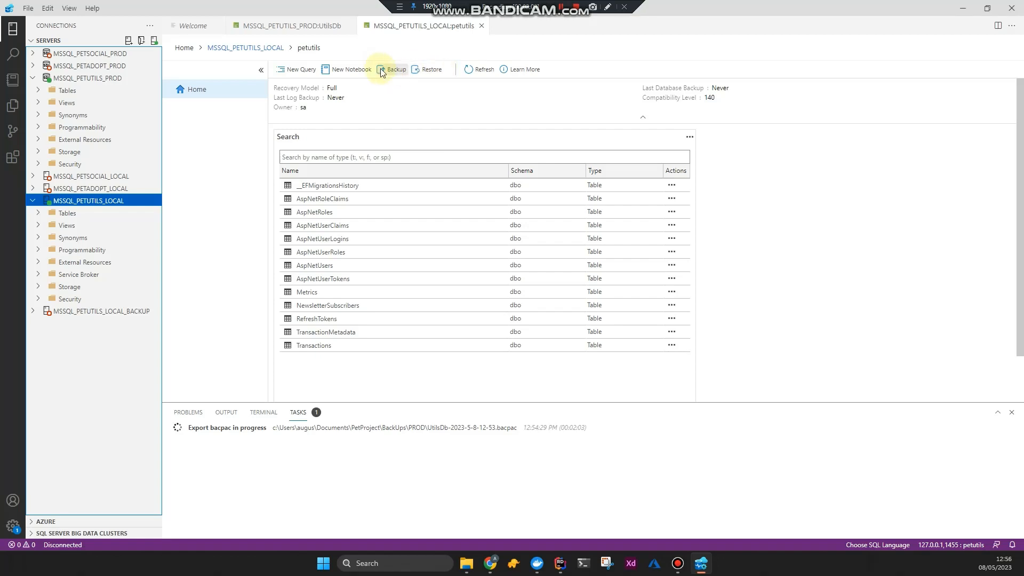
Start the Data-tier Application Wizard for MSSQL_PETUTILS_LOCAL with the Import Bacpac operation and proceed to the import settings
{"action": "right_click", "coordinate": [106, 201]}
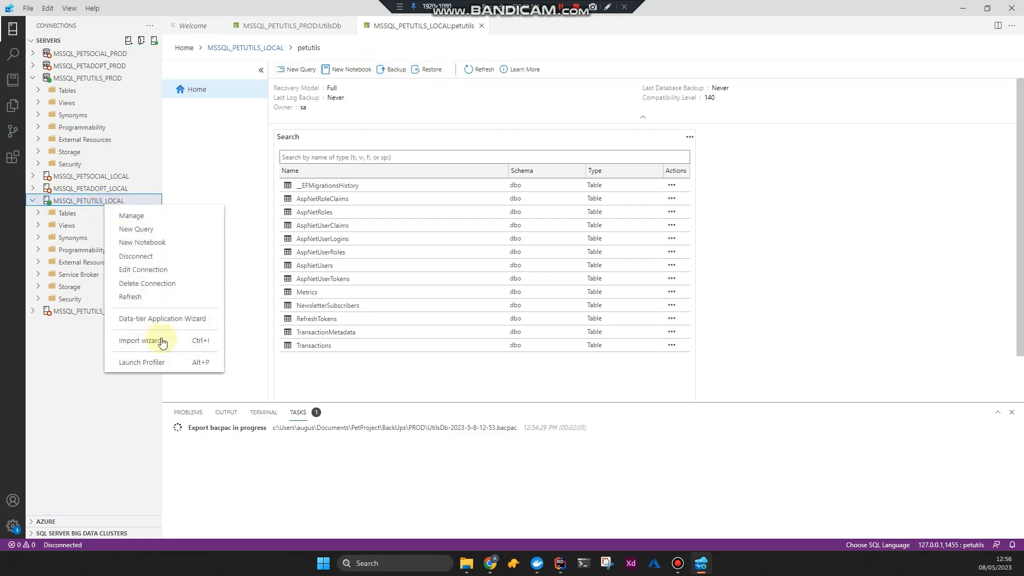
{"action": "left_click", "coordinate": [159, 318]}
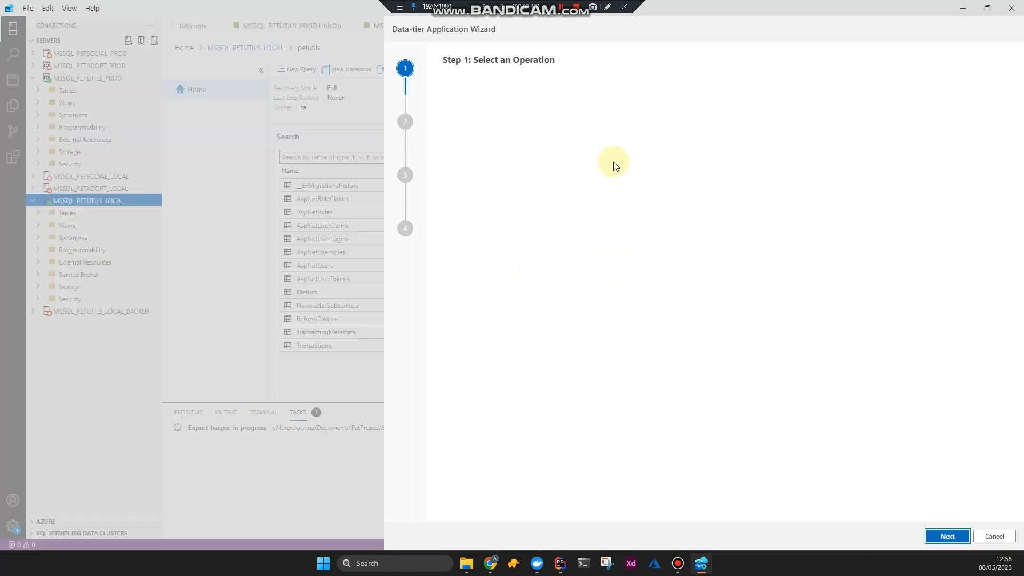
{"action": "left_click", "coordinate": [504, 168]}
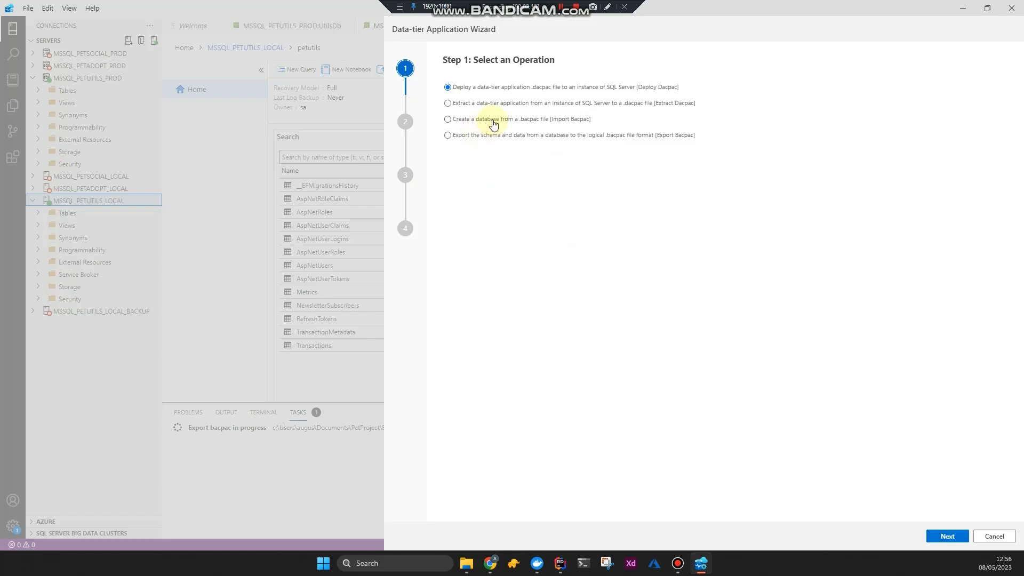
{"action": "left_click", "coordinate": [555, 123]}
{"action": "left_click", "coordinate": [951, 538]}
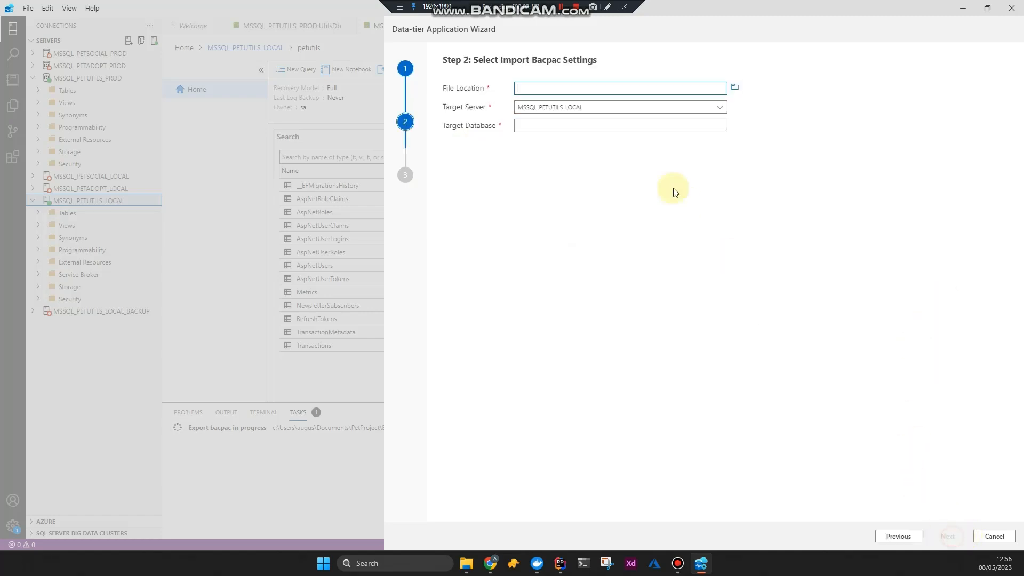
Try to choose UtilsDb-2023-5-8-12-53.bacpac from Documents\PetProject\BackUps\PROD as the import file, and cancel the wizard
{"action": "left_click", "coordinate": [735, 88]}
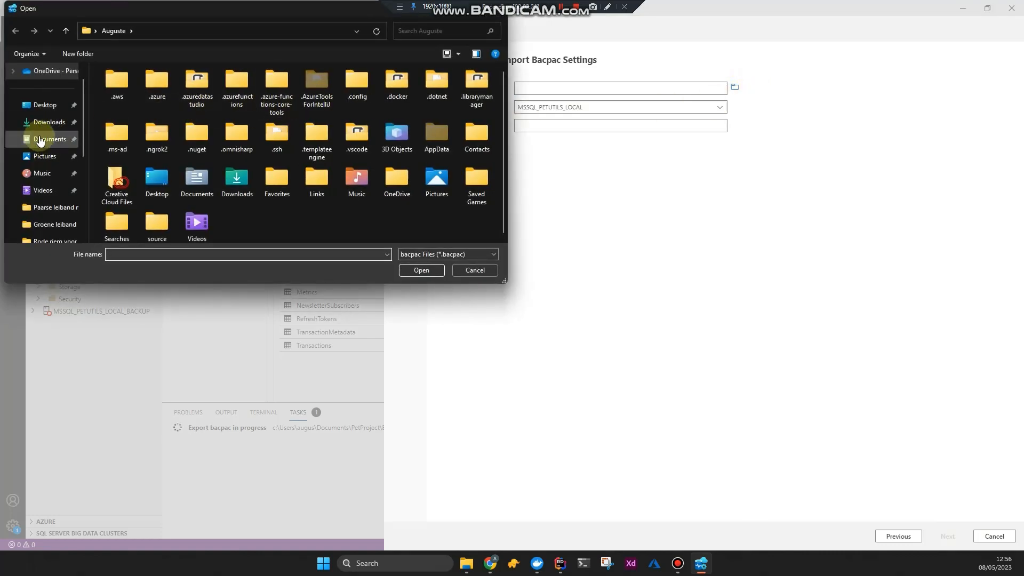
{"action": "left_click", "coordinate": [40, 140]}
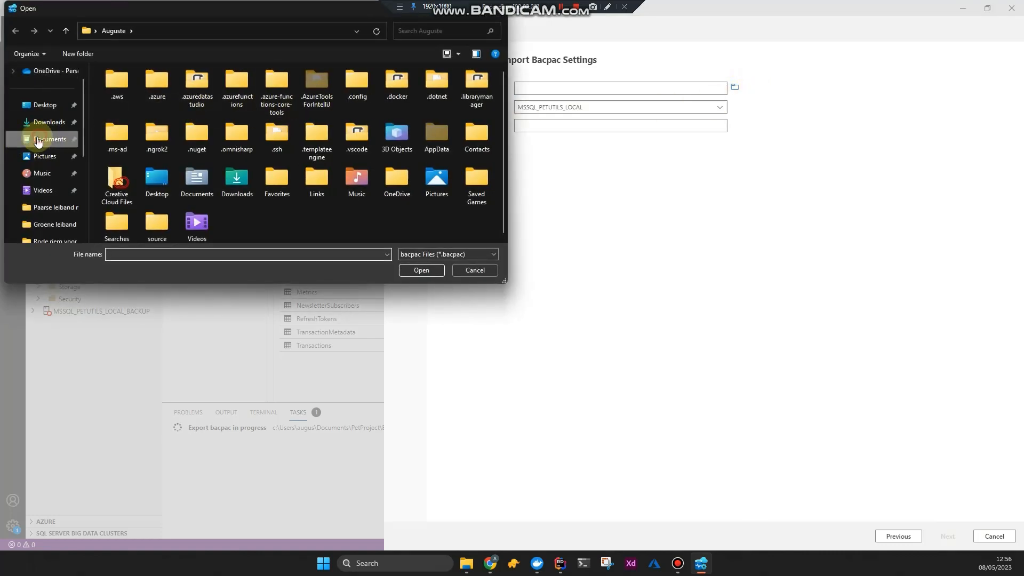
{"action": "scroll", "coordinate": [145, 144], "scroll_direction": "down", "scroll_amount": 2}
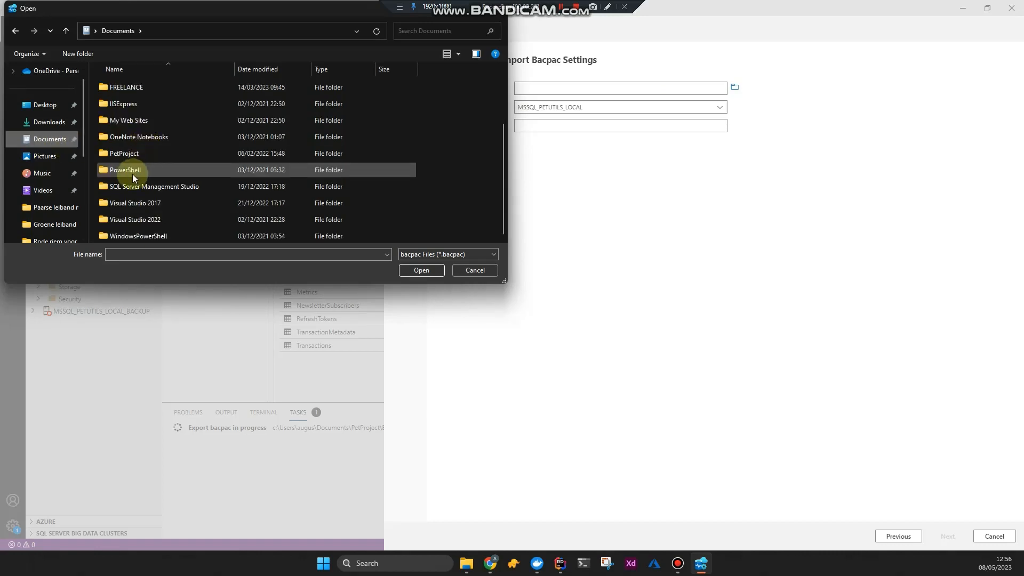
{"action": "double_click", "coordinate": [130, 169]}
{"action": "double_click", "coordinate": [135, 85]}
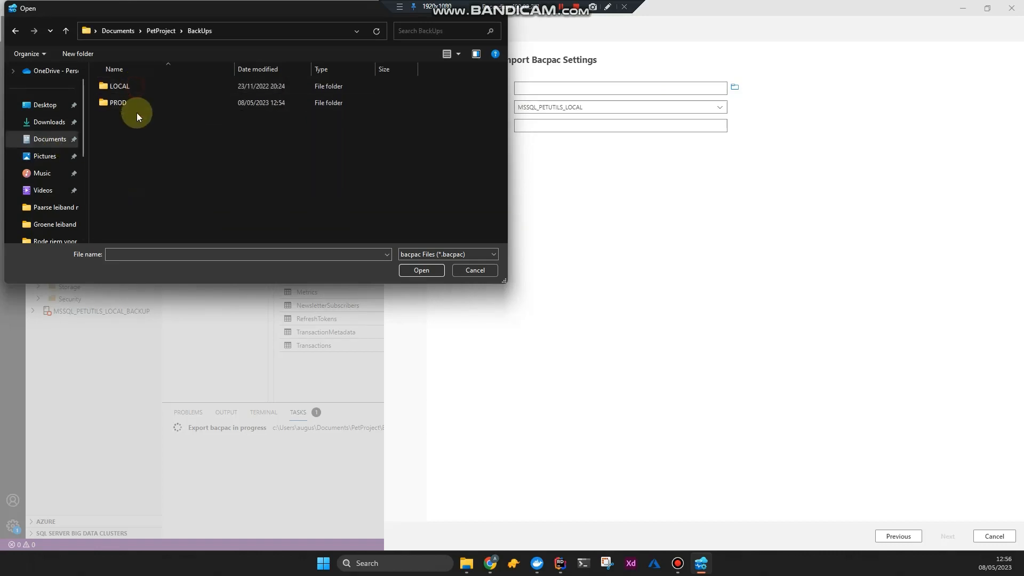
{"action": "left_click", "coordinate": [134, 105]}
{"action": "double_click", "coordinate": [134, 105]}
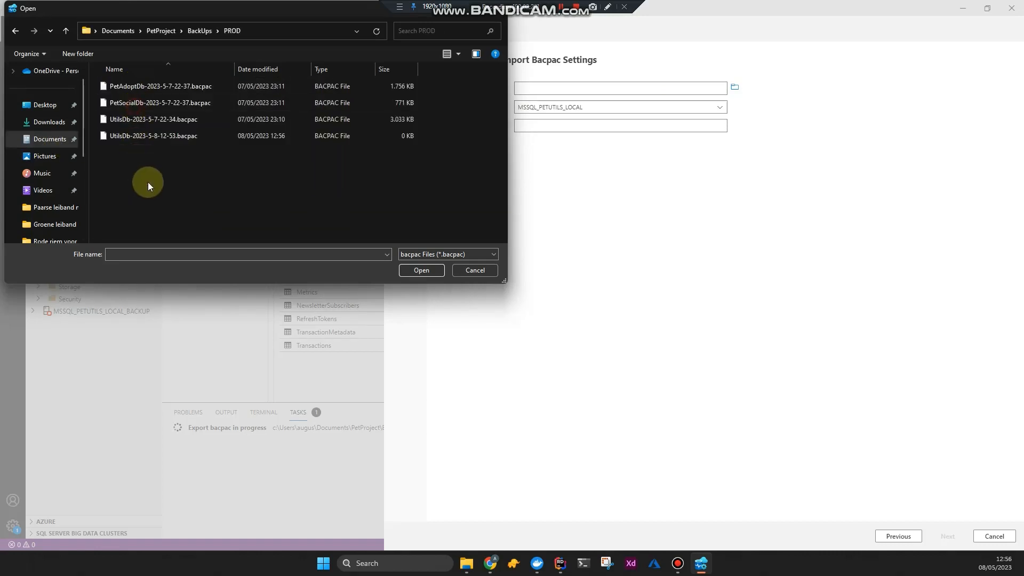
{"action": "left_click", "coordinate": [160, 135]}
{"action": "left_click", "coordinate": [408, 273]}
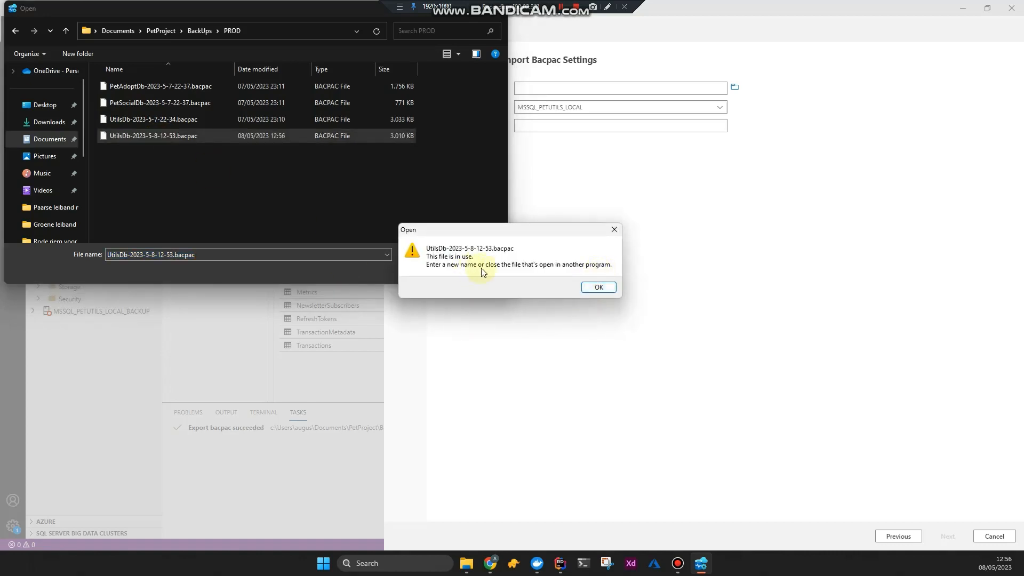
{"action": "left_click", "coordinate": [601, 291]}
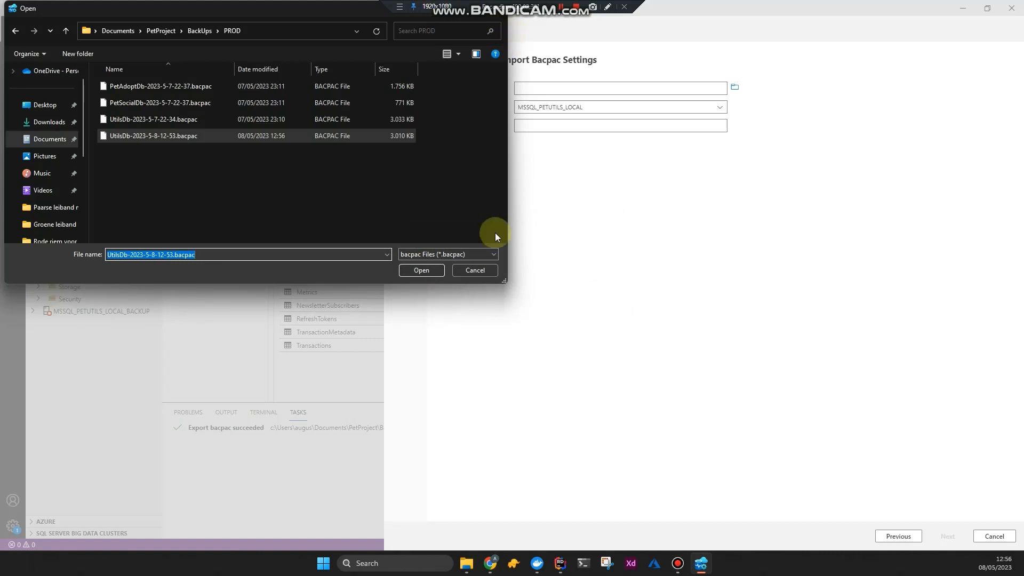
{"action": "left_click", "coordinate": [476, 271]}
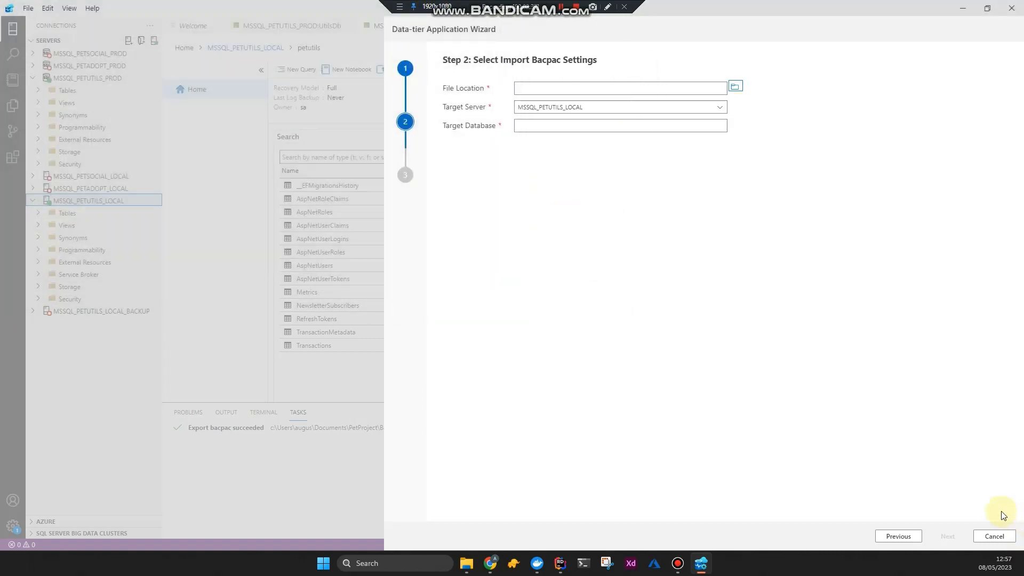
{"action": "left_click", "coordinate": [998, 537]}
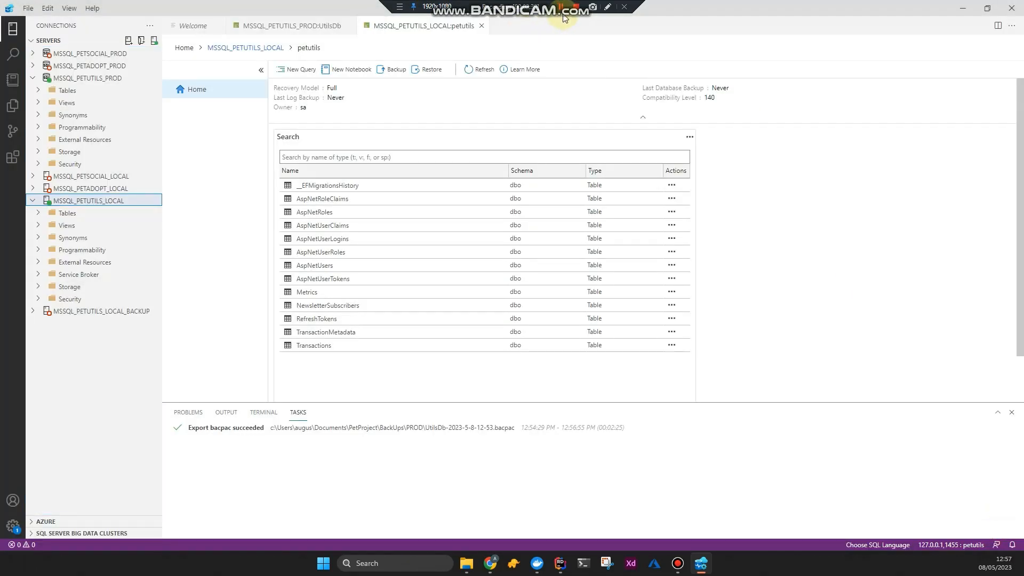
Close the open dashboards and collapse the expanded PETUTILS server connections
{"action": "left_click", "coordinate": [561, 7]}
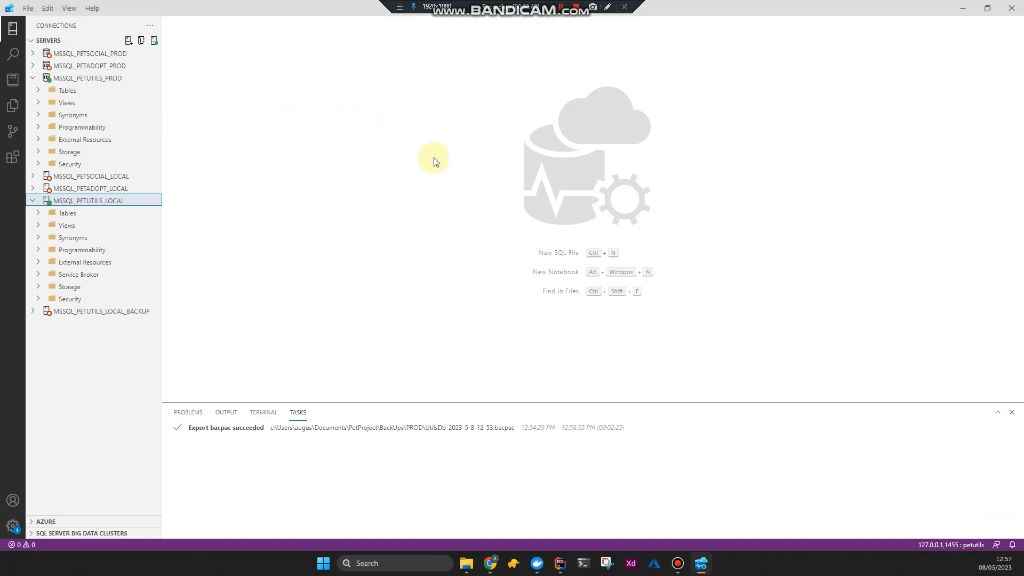
{"action": "right_click", "coordinate": [107, 79]}
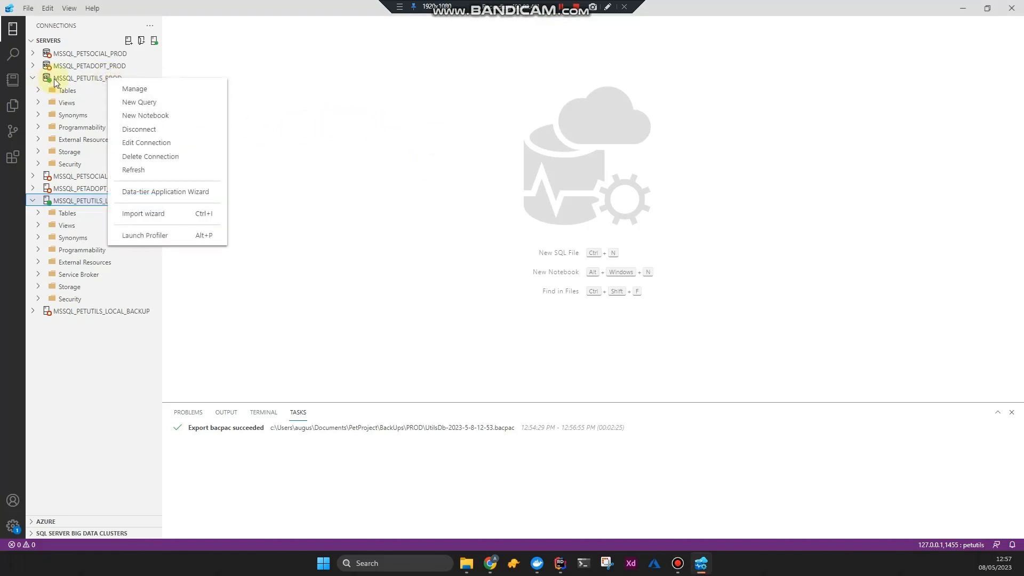
{"action": "left_click", "coordinate": [350, 96]}
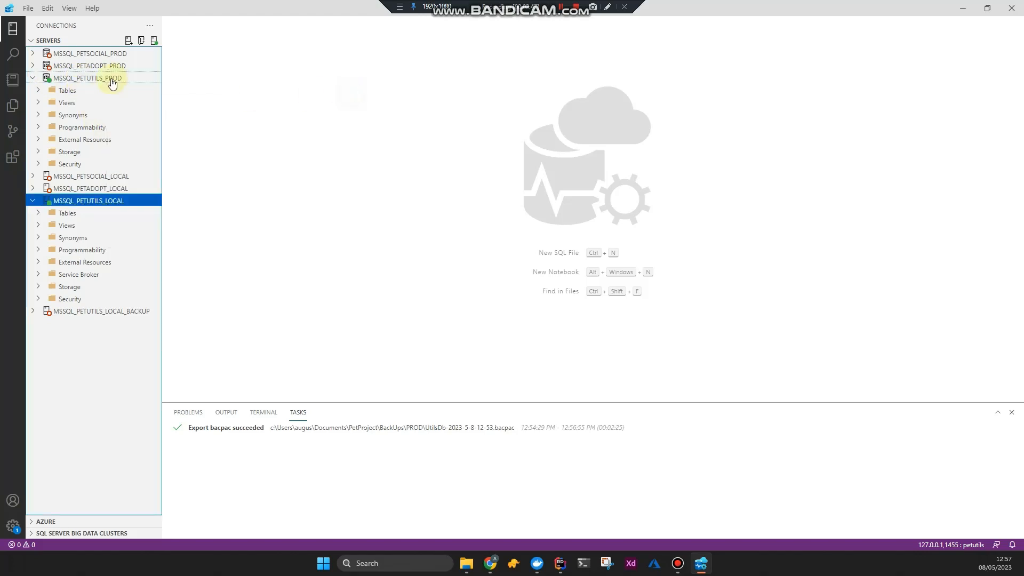
{"action": "right_click", "coordinate": [112, 81]}
{"action": "left_click", "coordinate": [82, 73]}
{"action": "left_click", "coordinate": [96, 82]}
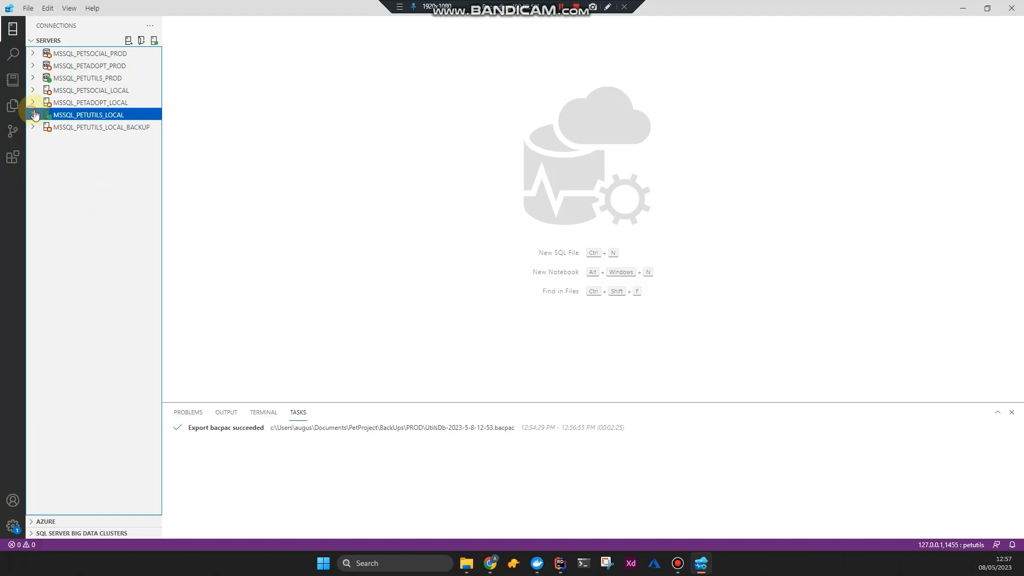
Expand MSSQL_PETUTILS_PROD, check its Data-tier Application Wizard action, and review the finished bacpac export task
{"action": "double_click", "coordinate": [107, 77]}
{"action": "right_click", "coordinate": [109, 78]}
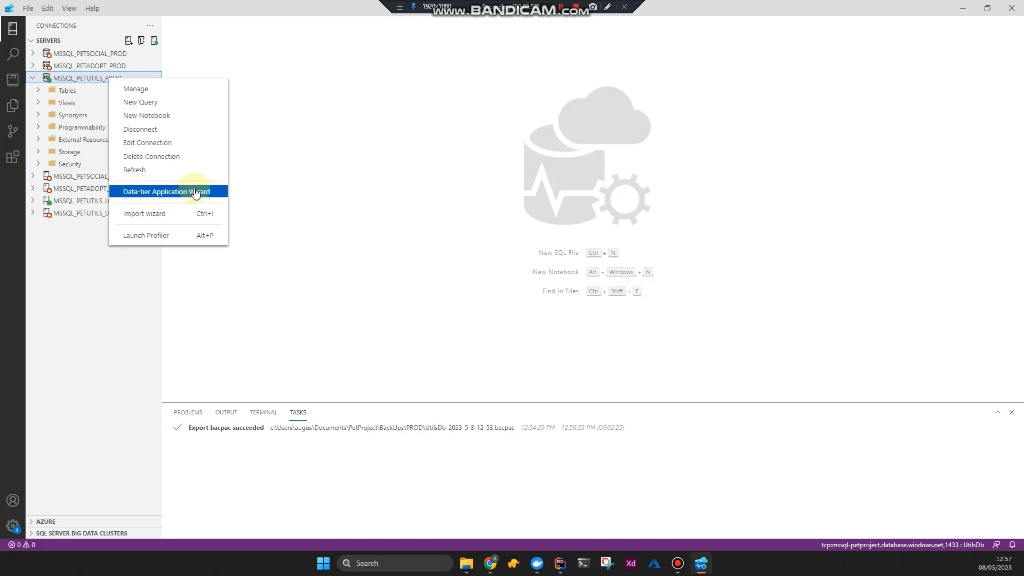
{"action": "left_click", "coordinate": [425, 186]}
{"action": "left_click", "coordinate": [506, 440]}
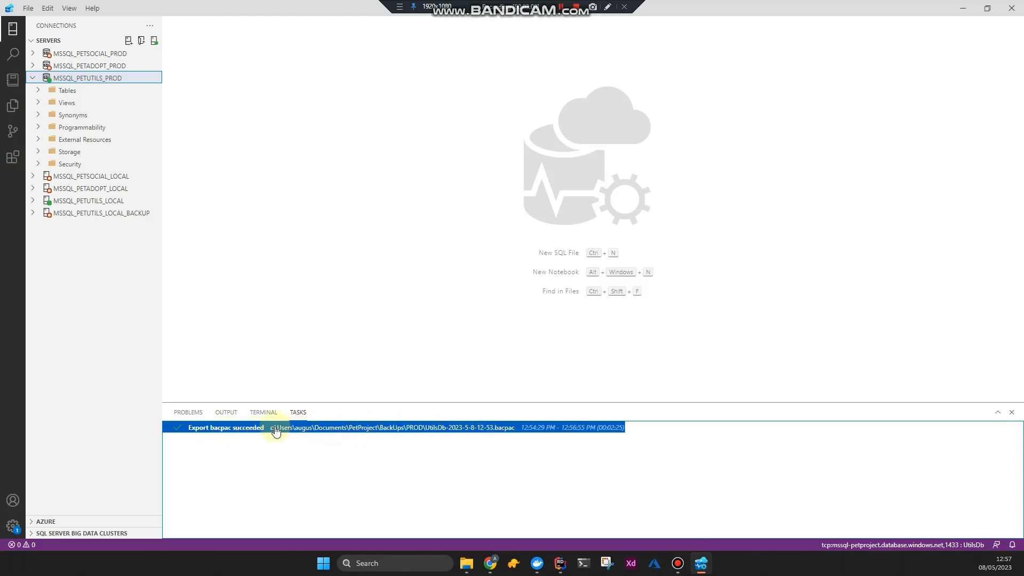
{"action": "right_click", "coordinate": [89, 80]}
{"action": "left_click", "coordinate": [424, 149]}
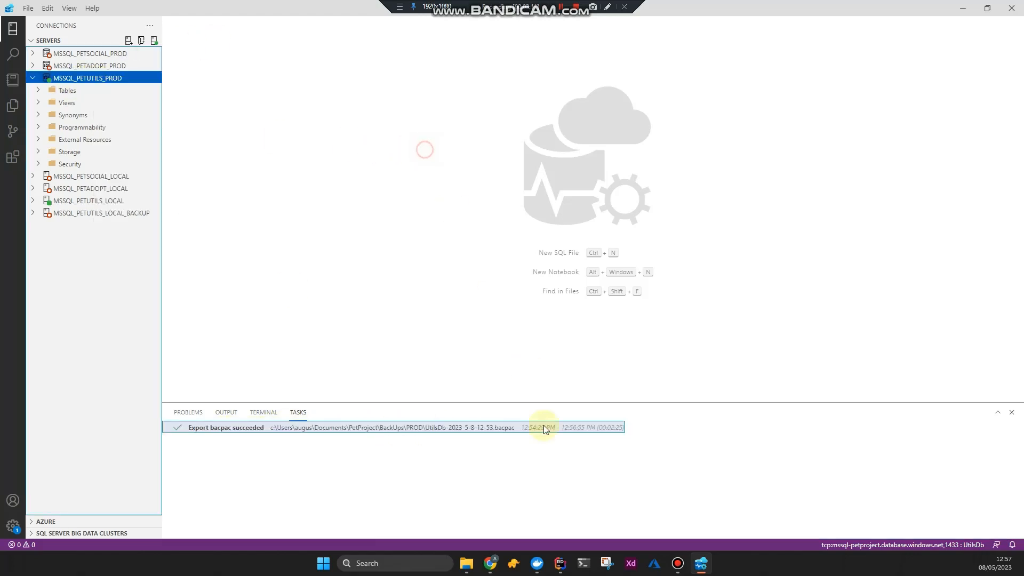
Switch to Chrome and open the Azure portal in a new tab
{"action": "mouse_move", "coordinate": [489, 563]}
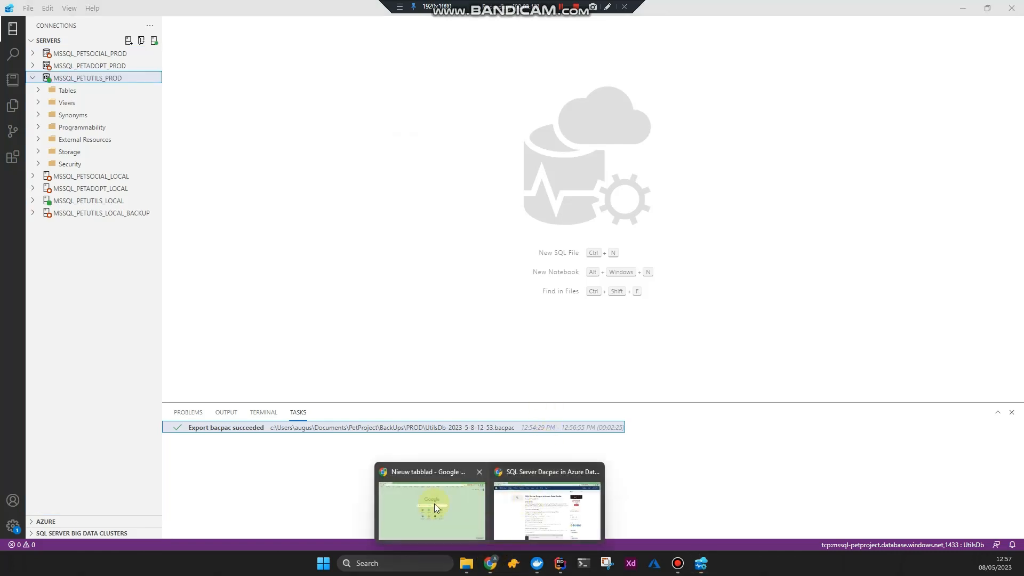
{"action": "mouse_move", "coordinate": [434, 502]}
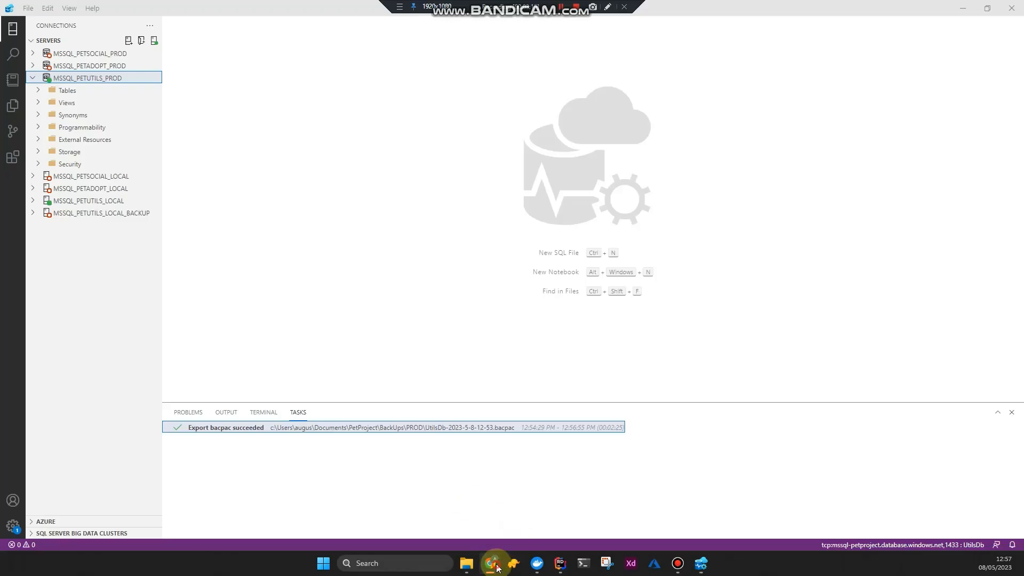
{"action": "left_click", "coordinate": [497, 568]}
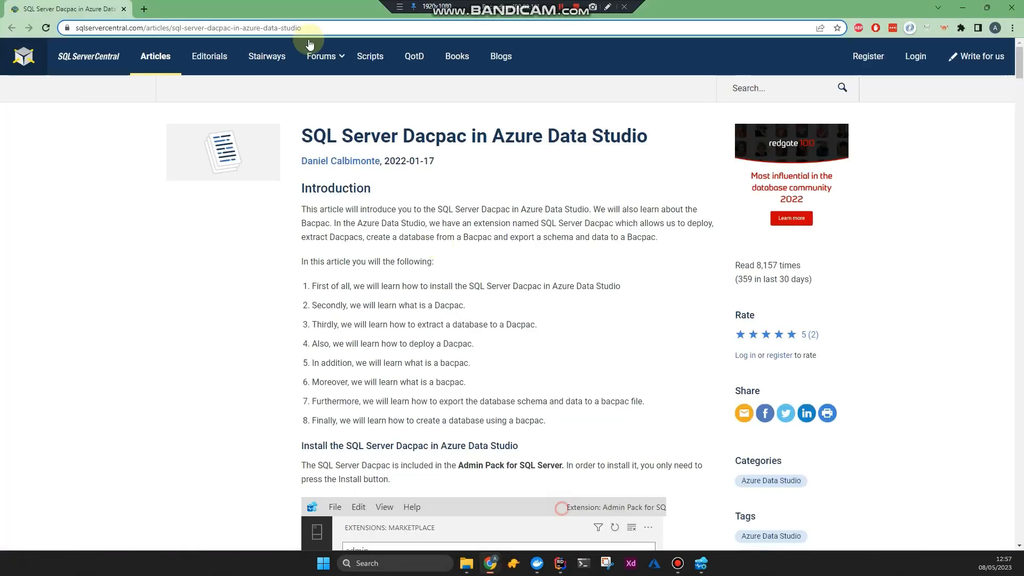
{"action": "left_click", "coordinate": [145, 9]}
{"action": "type", "text": "port"}
{"action": "key", "text": "Return"}
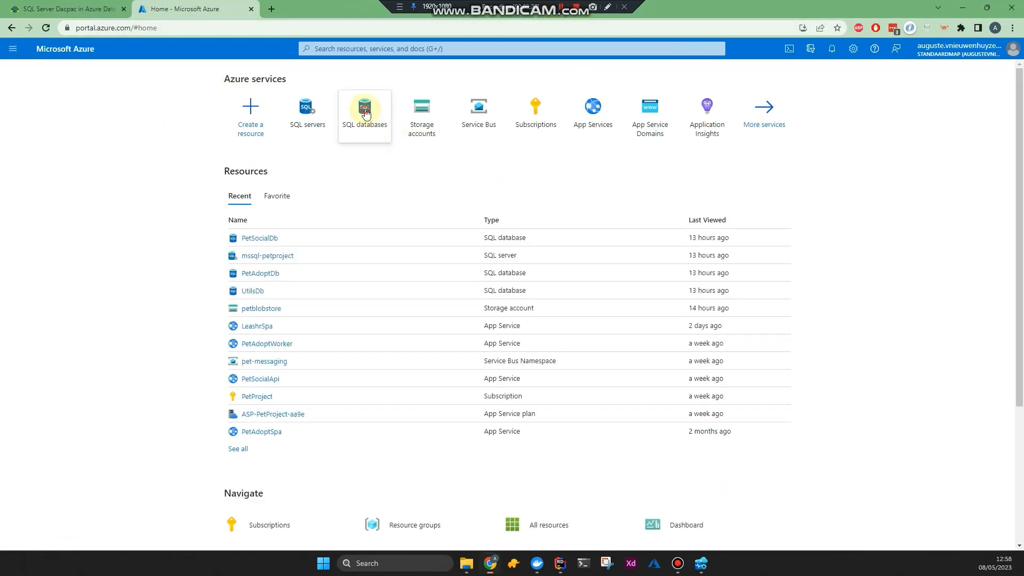
Open the UtilsDb SQL database and look through its settings and data management options
{"action": "left_click", "coordinate": [364, 111]}
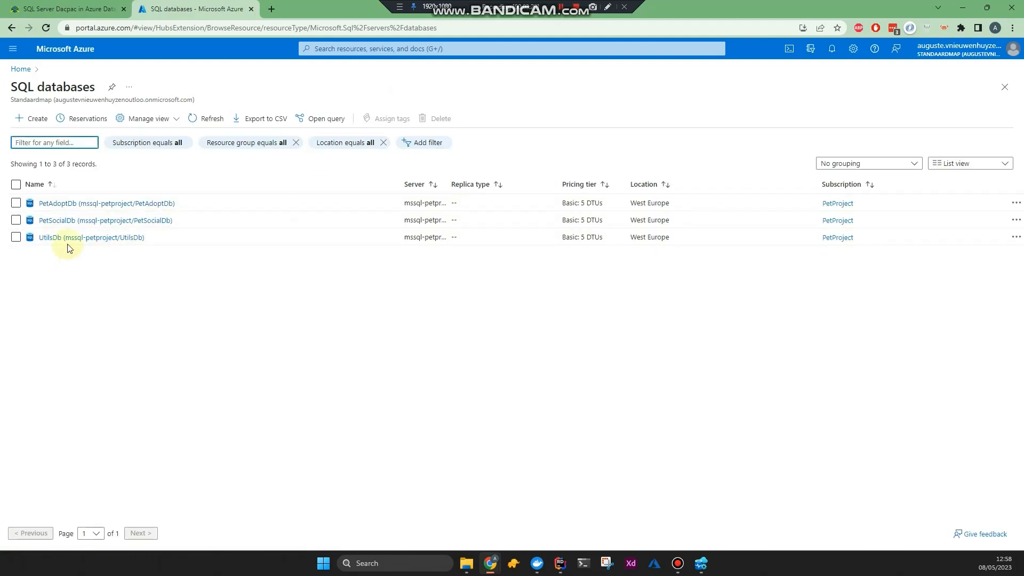
{"action": "left_click", "coordinate": [68, 239]}
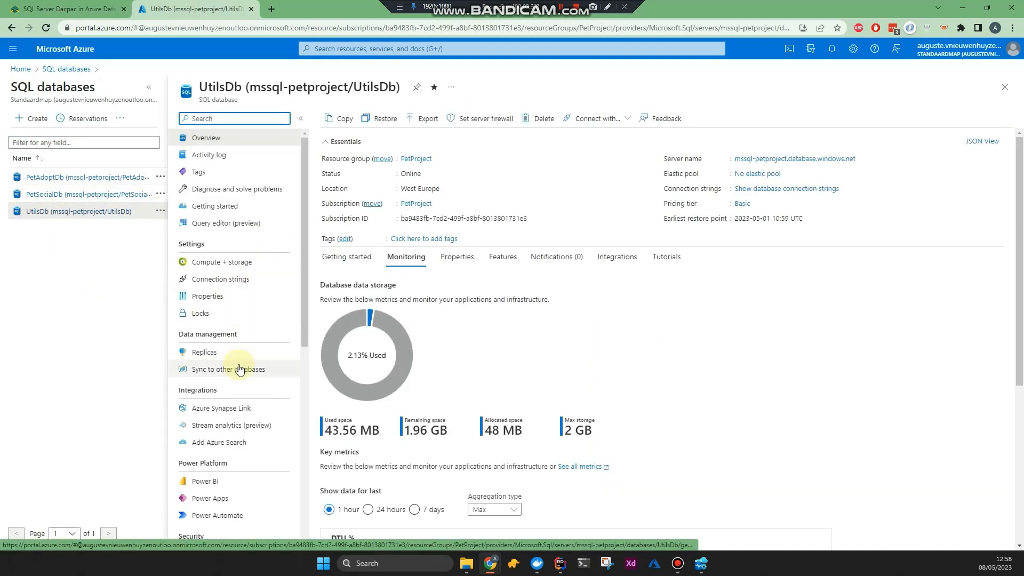
{"action": "scroll", "coordinate": [249, 287], "scroll_direction": "down", "scroll_amount": 2}
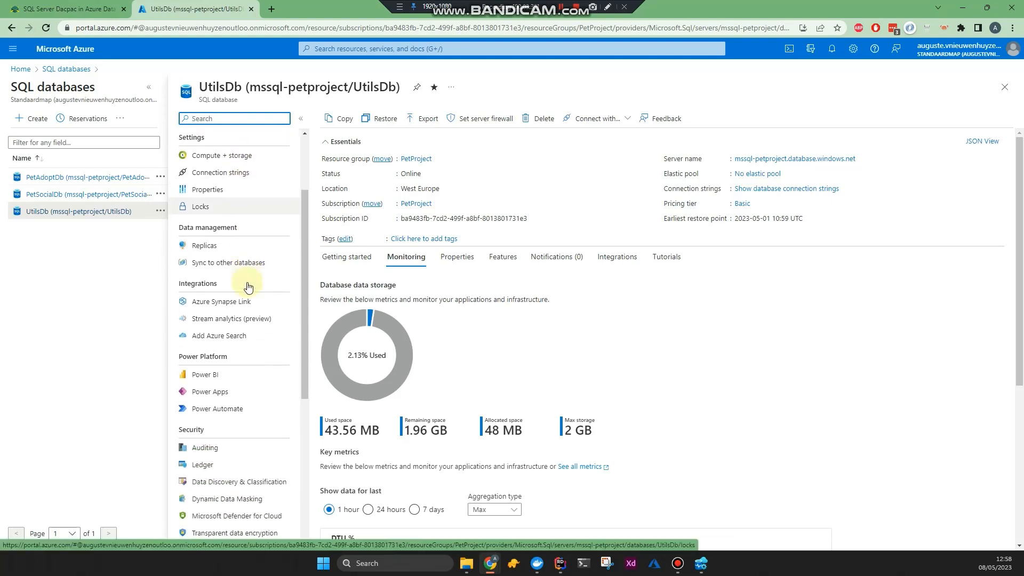
{"action": "scroll", "coordinate": [249, 287], "scroll_direction": "down", "scroll_amount": 3}
{"action": "scroll", "coordinate": [248, 291], "scroll_direction": "up", "scroll_amount": 5}
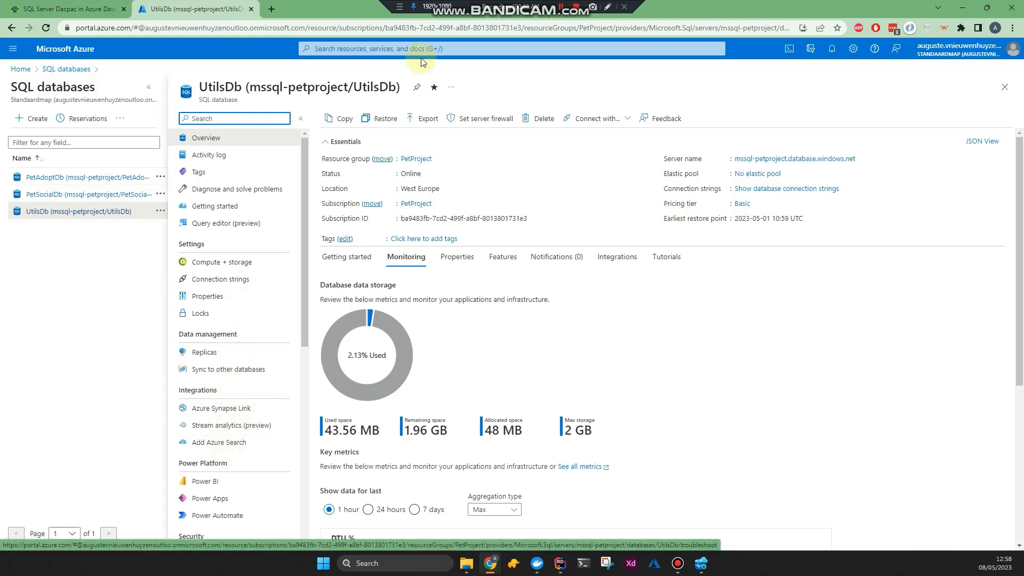
{"action": "left_click", "coordinate": [560, 10]}
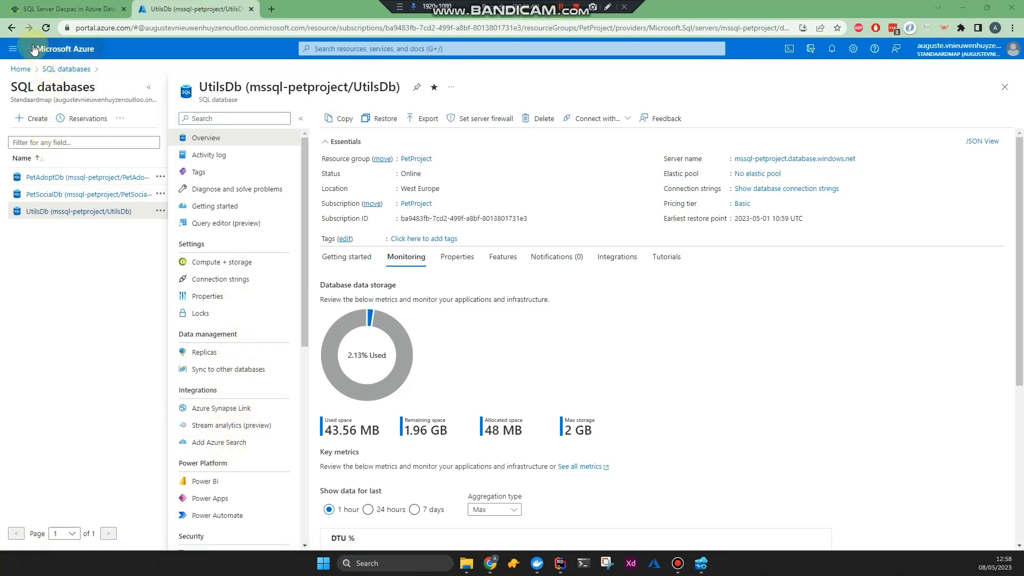
Return to the portal home, open the mssql-petproject SQL server, and examine the available backups of its databases
{"action": "left_click", "coordinate": [12, 28]}
{"action": "left_click", "coordinate": [11, 28]}
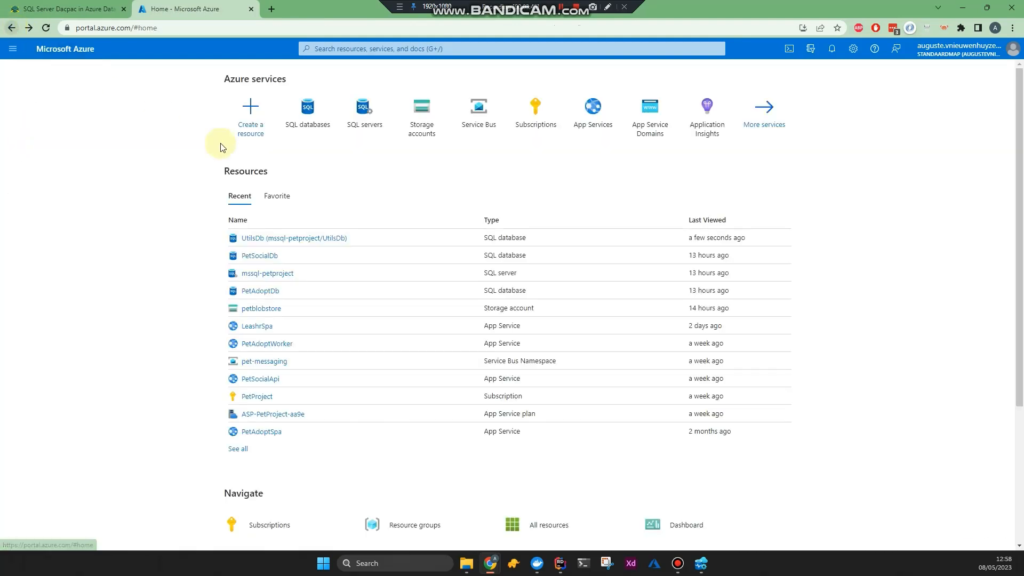
{"action": "left_click", "coordinate": [365, 116]}
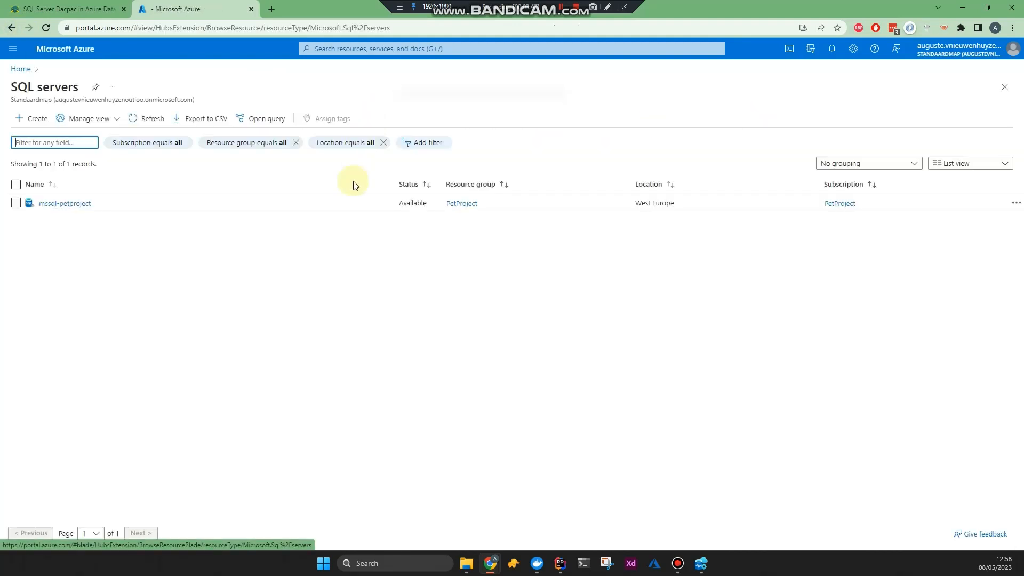
{"action": "left_click", "coordinate": [72, 204]}
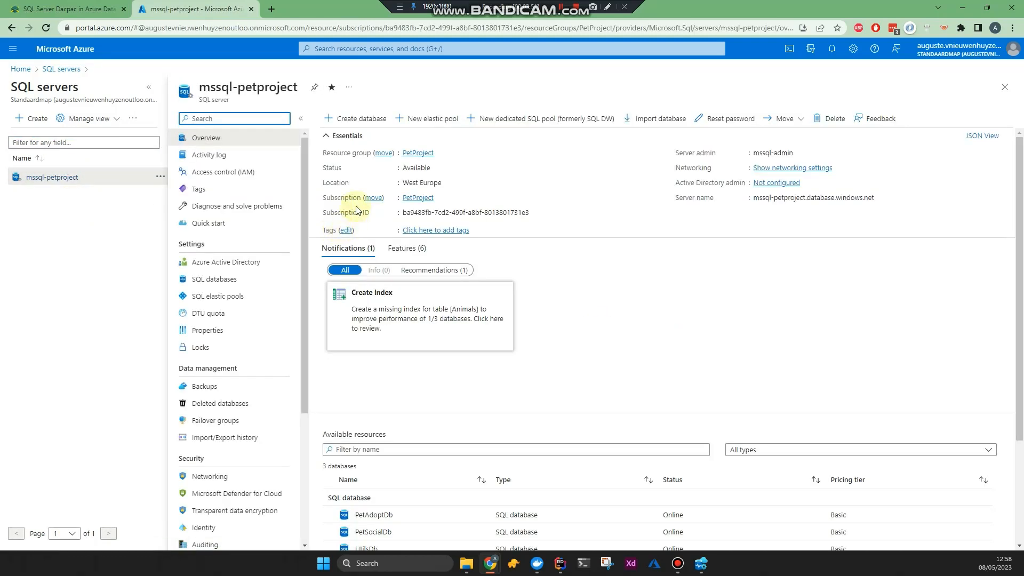
{"action": "scroll", "coordinate": [242, 259], "scroll_direction": "down", "scroll_amount": 1}
{"action": "left_click", "coordinate": [224, 334]}
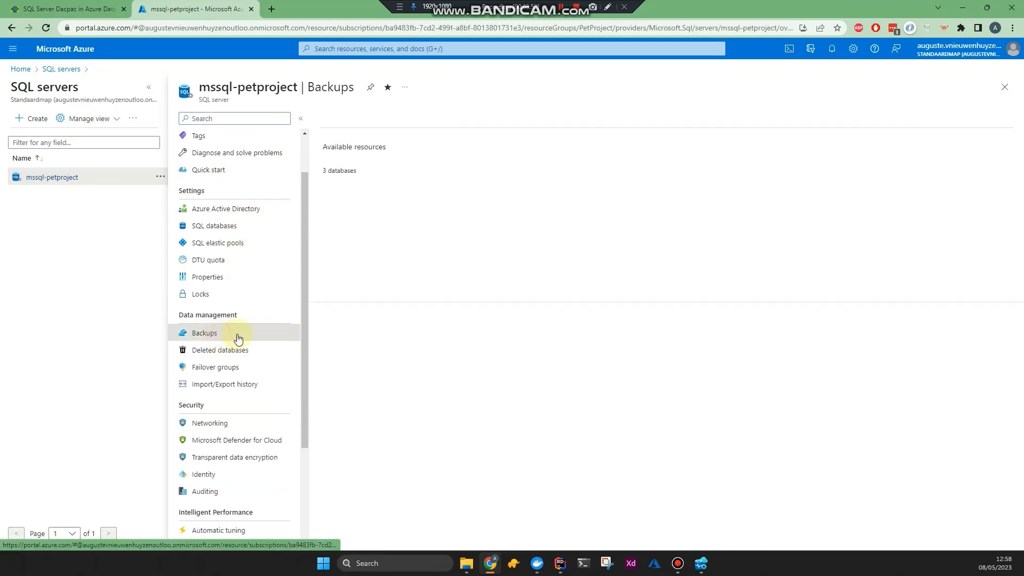
{"action": "left_click", "coordinate": [520, 327]}
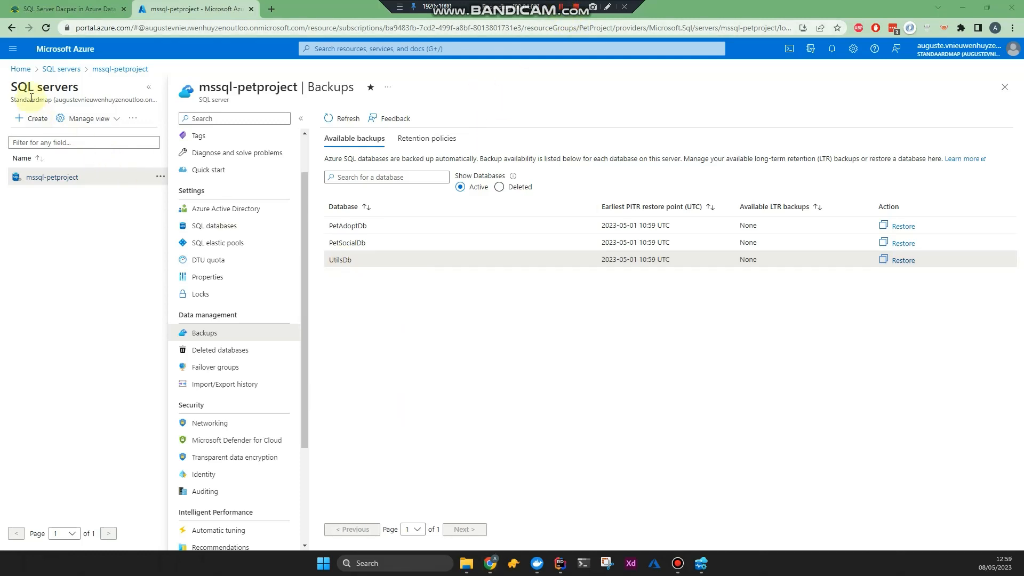
Return to the portal home, open UtilsDb from the SQL databases list, and open its database export form
{"action": "left_click", "coordinate": [61, 70]}
{"action": "left_click", "coordinate": [21, 68]}
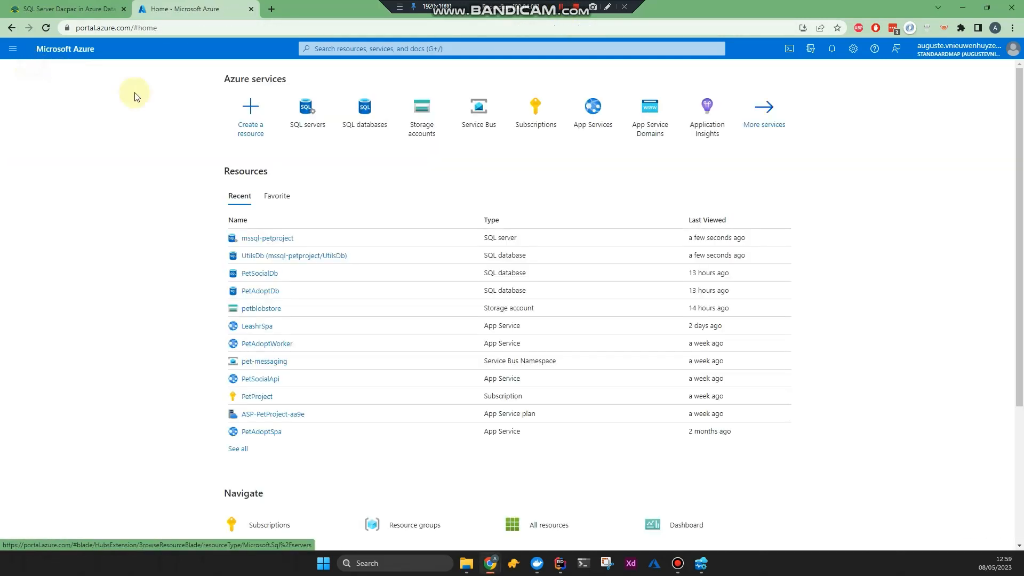
{"action": "left_click", "coordinate": [365, 107]}
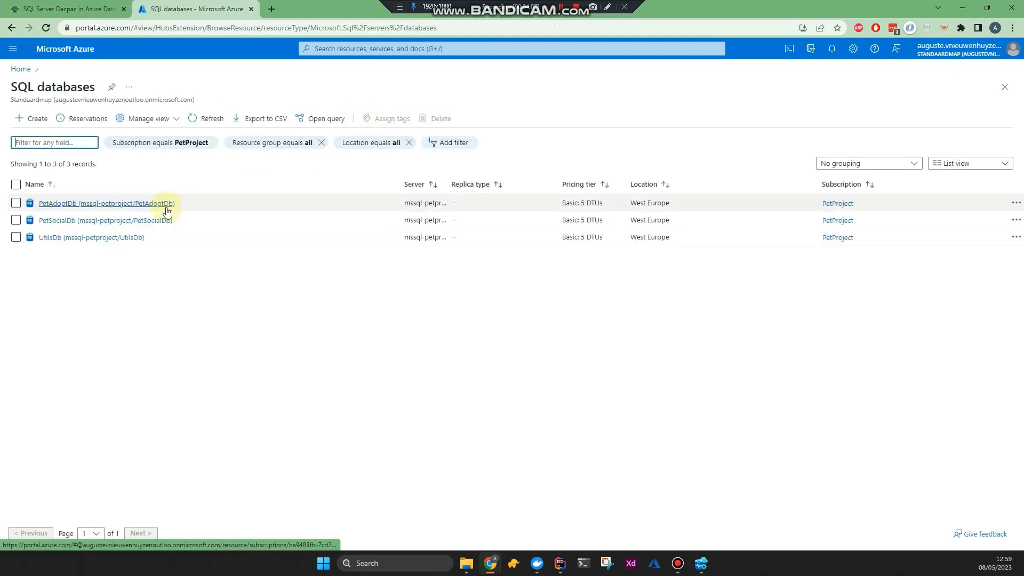
{"action": "left_click", "coordinate": [54, 249]}
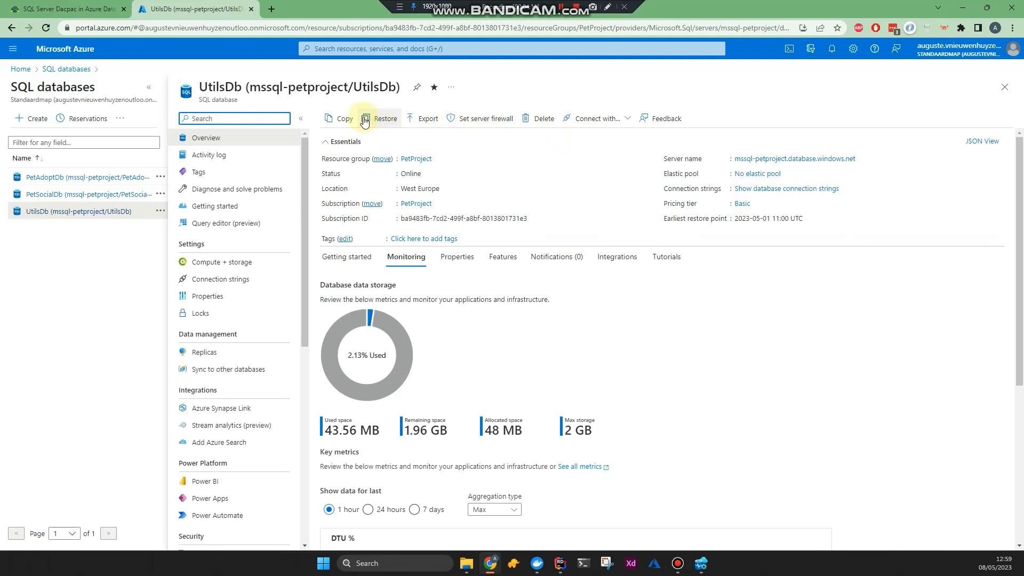
{"action": "left_click", "coordinate": [424, 120]}
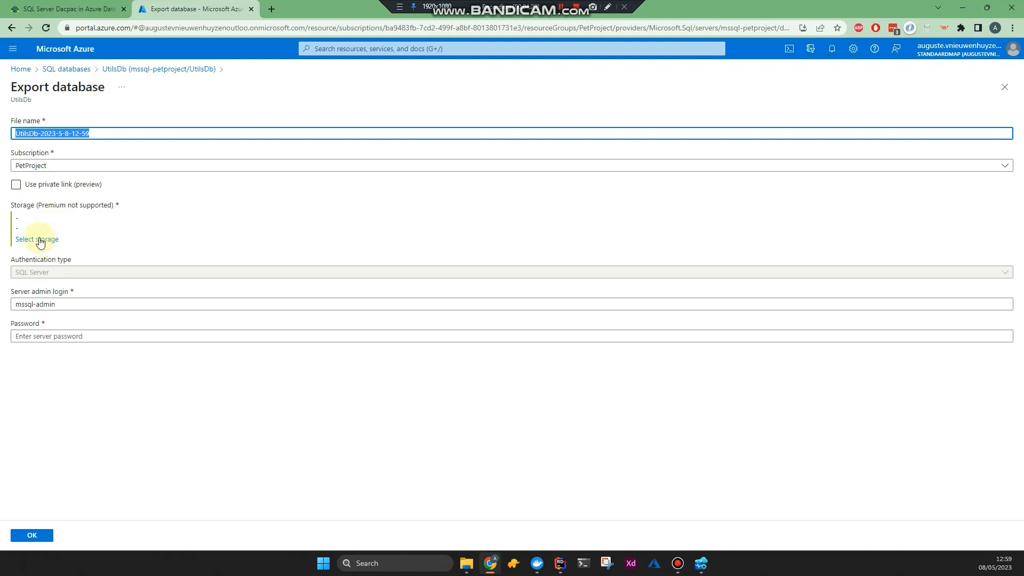
Set the export storage to the backups container in the petblobstore account and go to the server password field
{"action": "left_click", "coordinate": [117, 247]}
{"action": "left_click", "coordinate": [42, 241]}
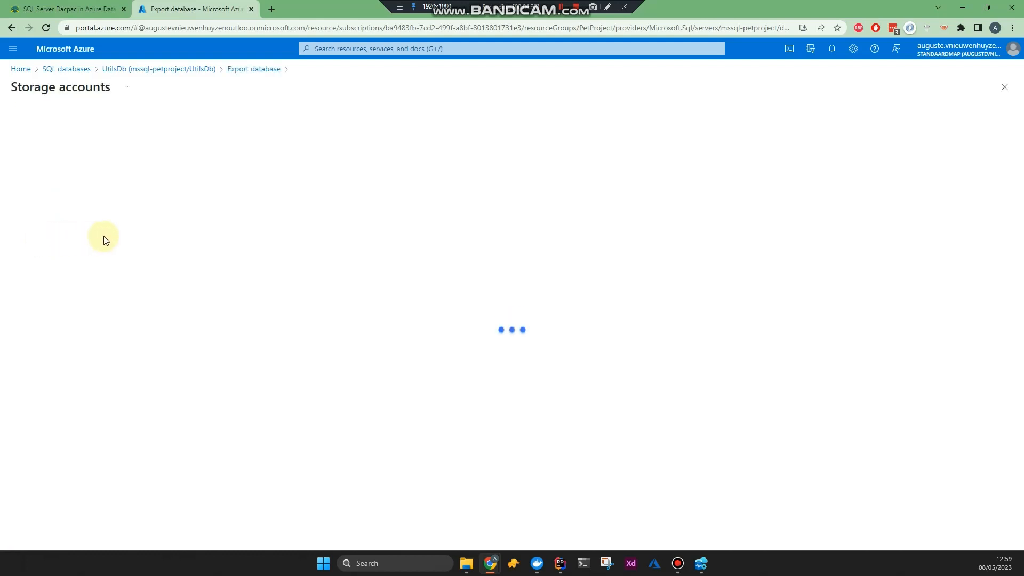
{"action": "left_click", "coordinate": [127, 235]}
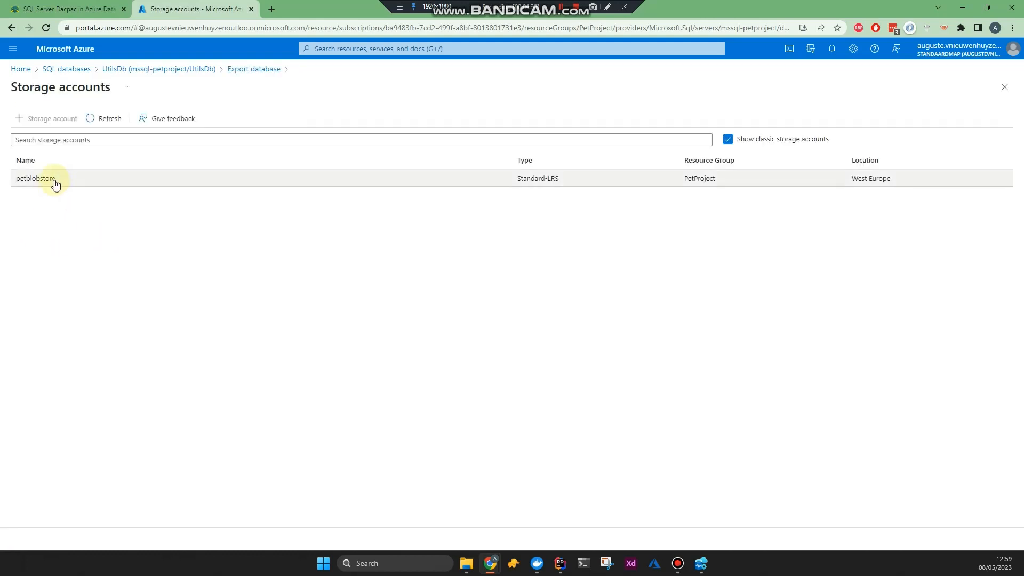
{"action": "left_click", "coordinate": [39, 182]}
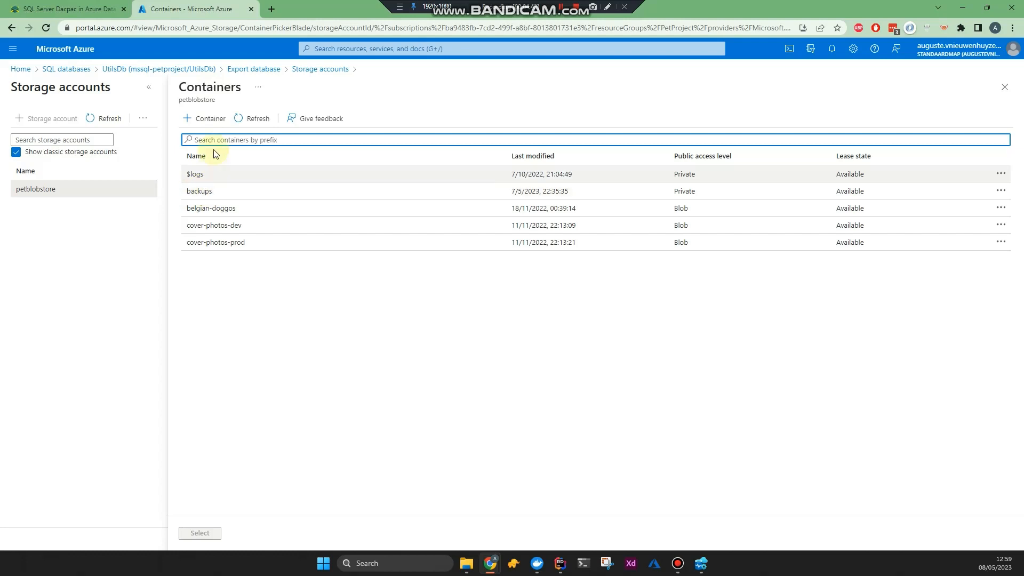
{"action": "left_click", "coordinate": [206, 191]}
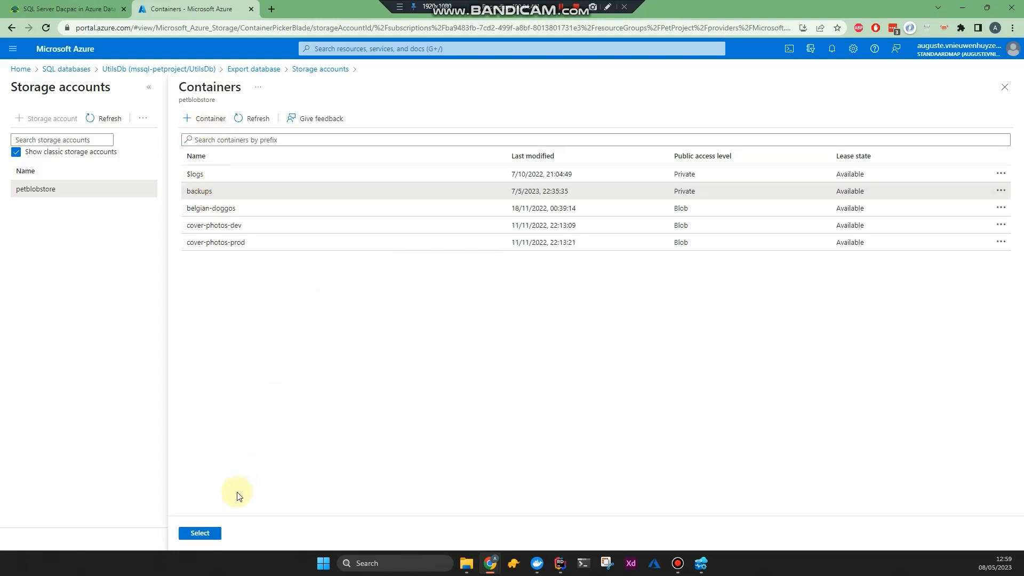
{"action": "left_click", "coordinate": [200, 533]}
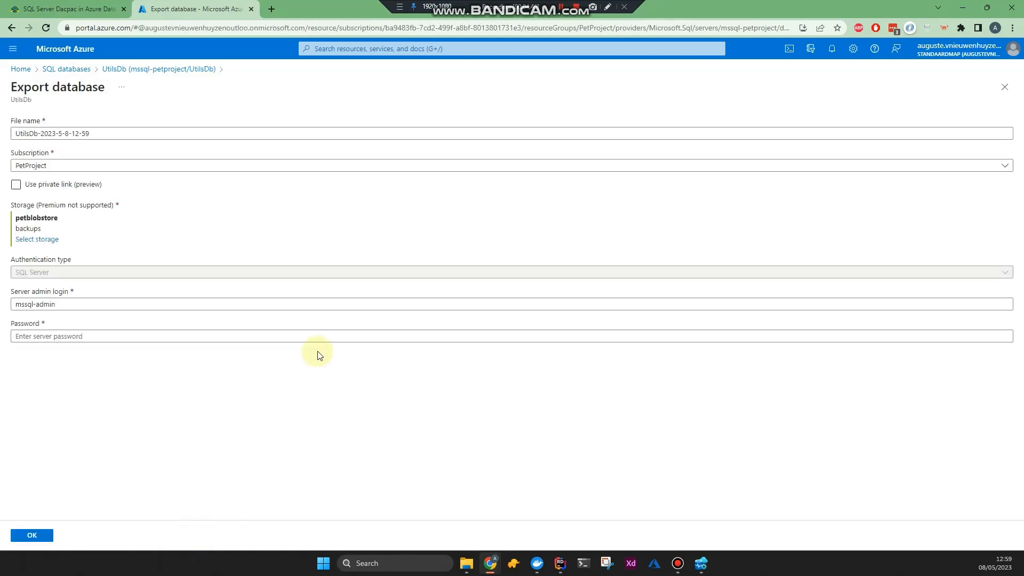
{"action": "left_click", "coordinate": [35, 336]}
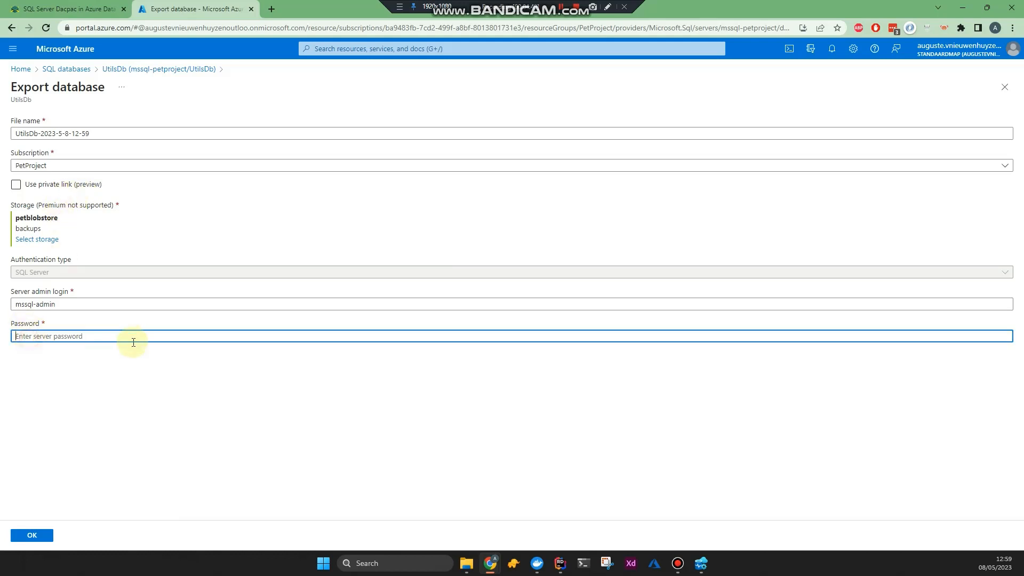
{"action": "left_click", "coordinate": [85, 361]}
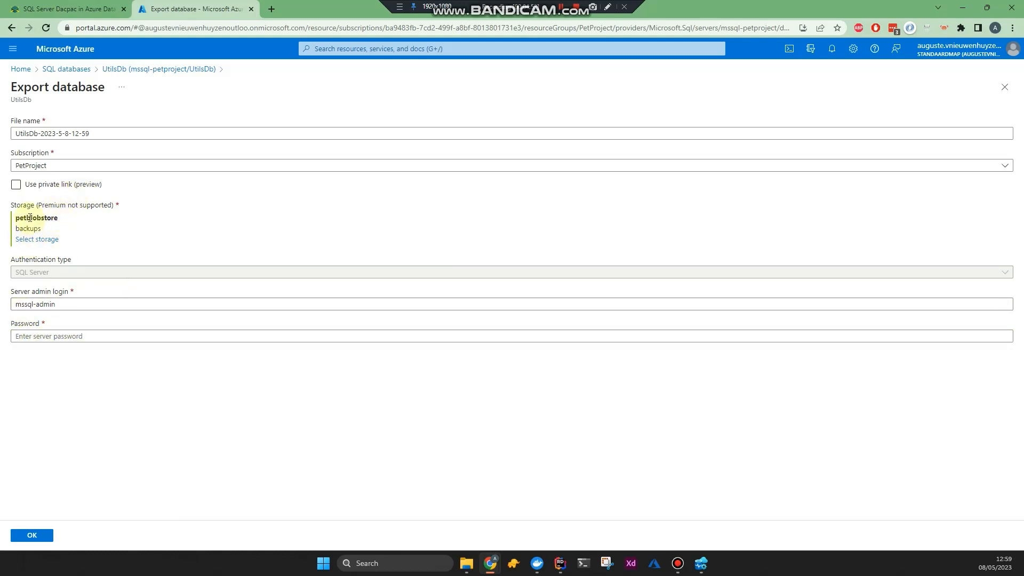
{"action": "left_click", "coordinate": [702, 559]}
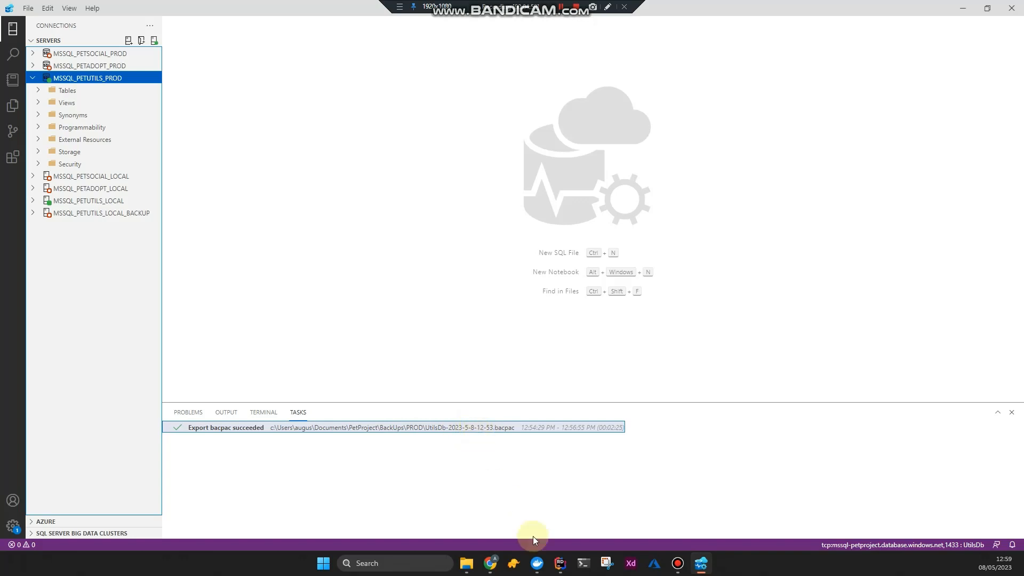
{"action": "mouse_move", "coordinate": [490, 567]}
{"action": "left_click", "coordinate": [517, 506]}
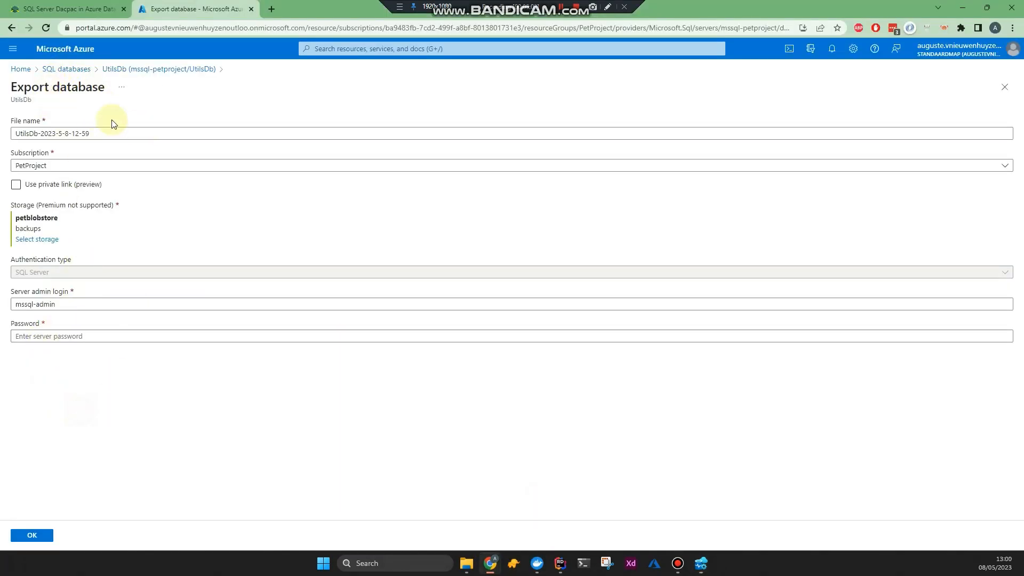
Open the backups container of the petblobstore storage account and check the download option for UtilsDb-2023-5-7-22-34.bacpac
{"action": "left_click", "coordinate": [41, 75]}
{"action": "left_click", "coordinate": [540, 87]}
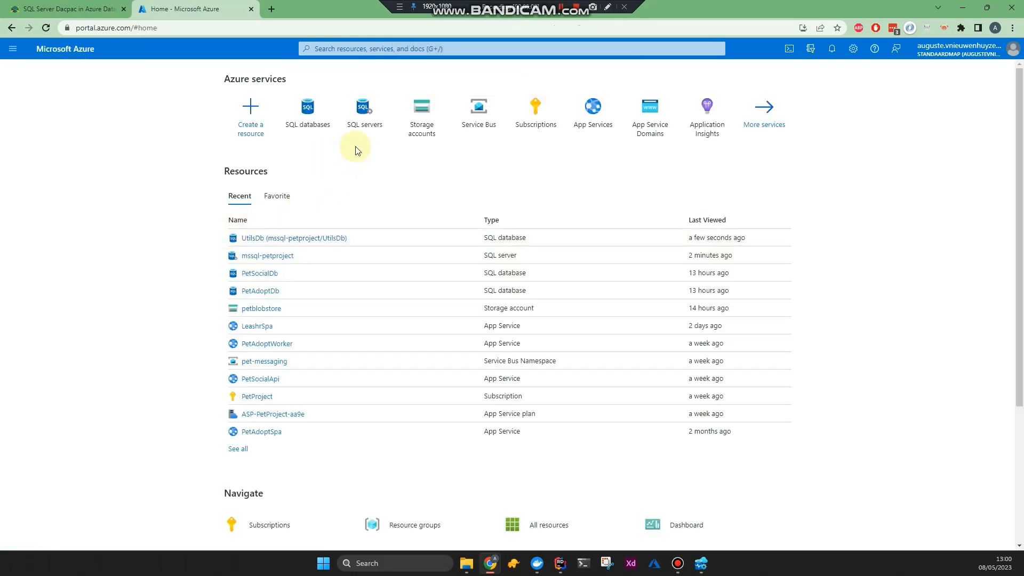
{"action": "left_click", "coordinate": [422, 113]}
{"action": "left_click", "coordinate": [59, 203]}
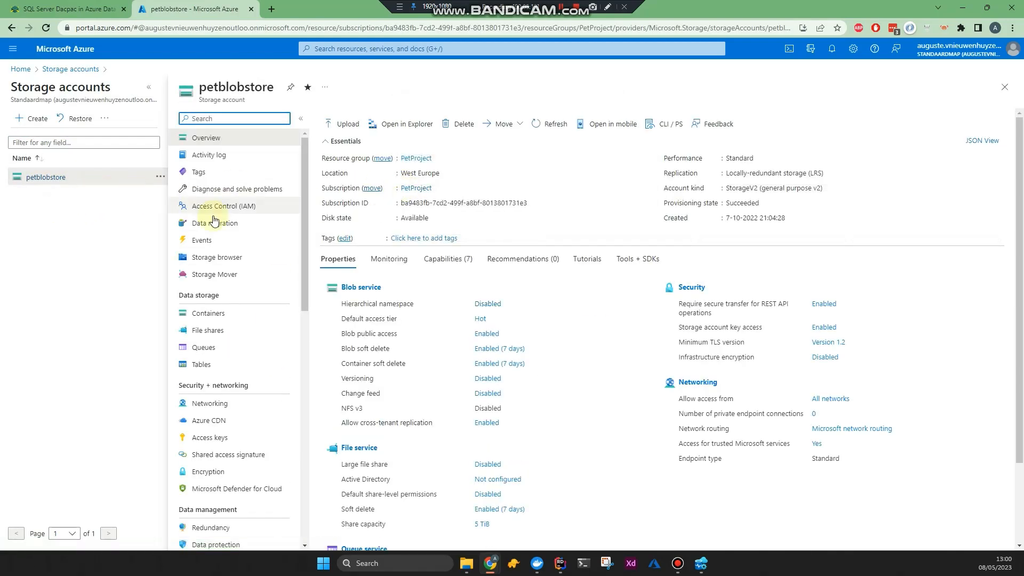
{"action": "left_click", "coordinate": [239, 315]}
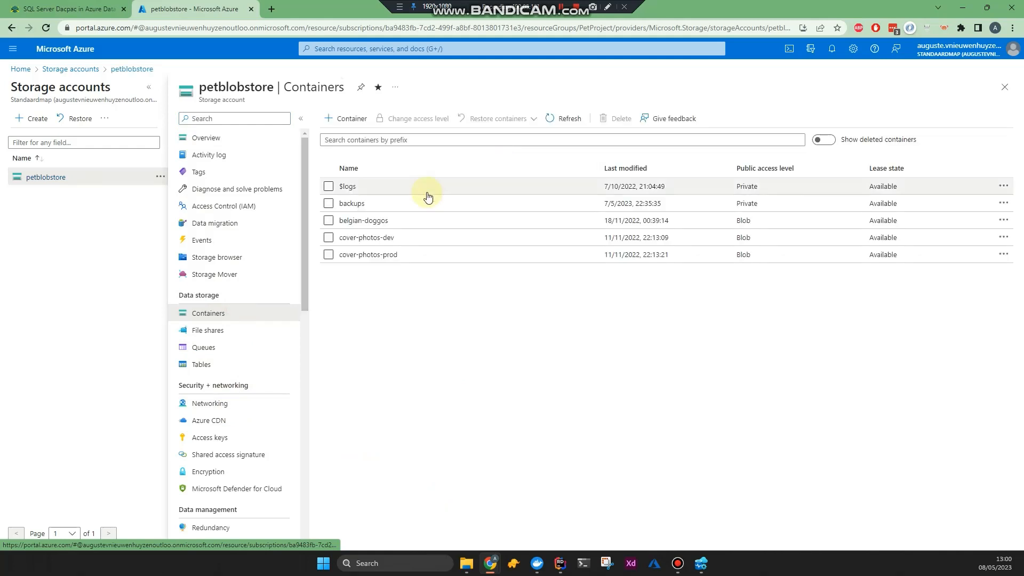
{"action": "left_click", "coordinate": [359, 206]}
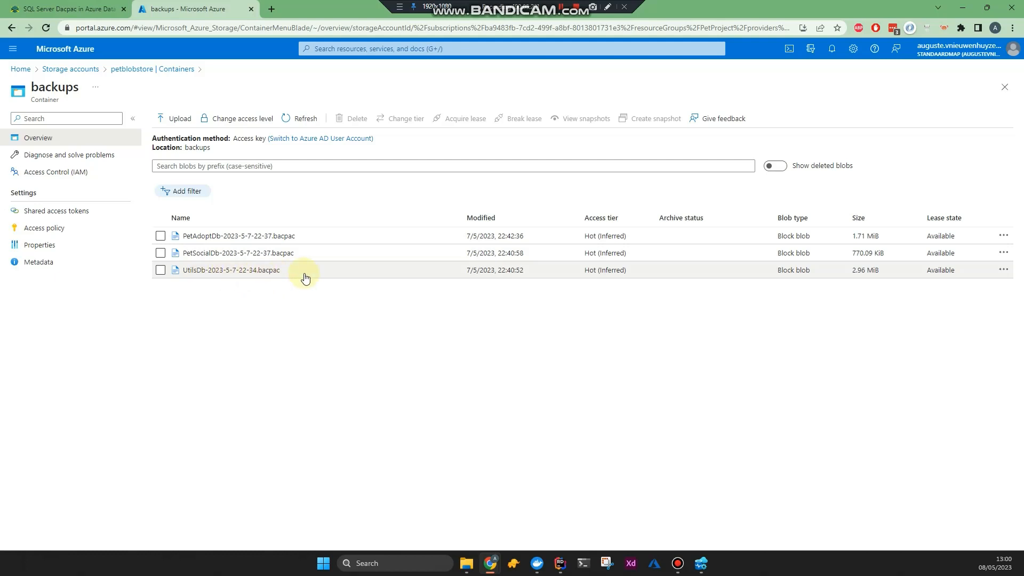
{"action": "left_click", "coordinate": [1003, 270]}
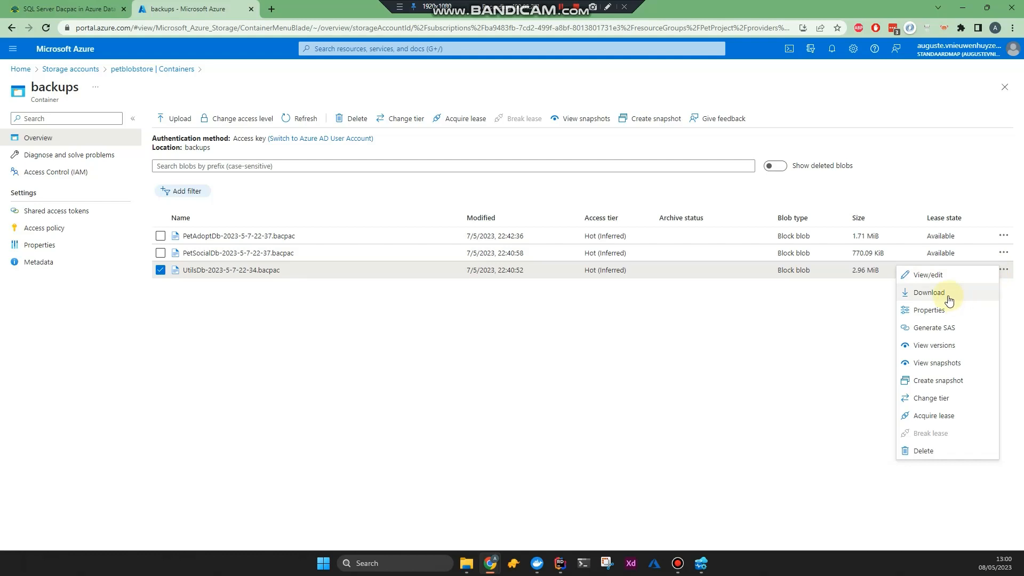
{"action": "left_click", "coordinate": [646, 392]}
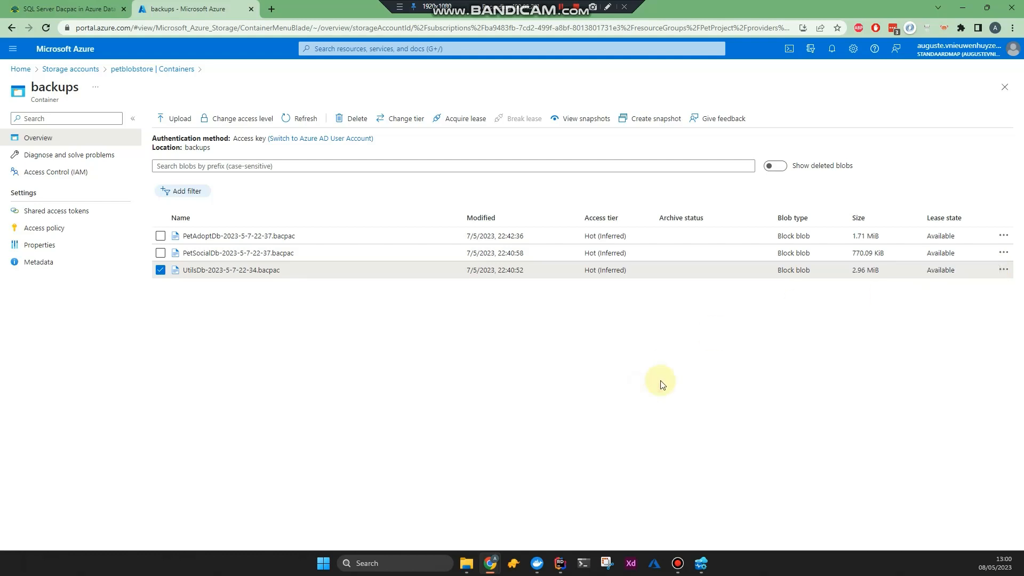
Switch to Azure Data Studio, start the Data-tier Application Wizard on MSSQL_PETUTILS_LOCAL, choose Import Bacpac, and cancel the wizard
{"action": "left_click", "coordinate": [701, 563]}
{"action": "left_click", "coordinate": [248, 278]}
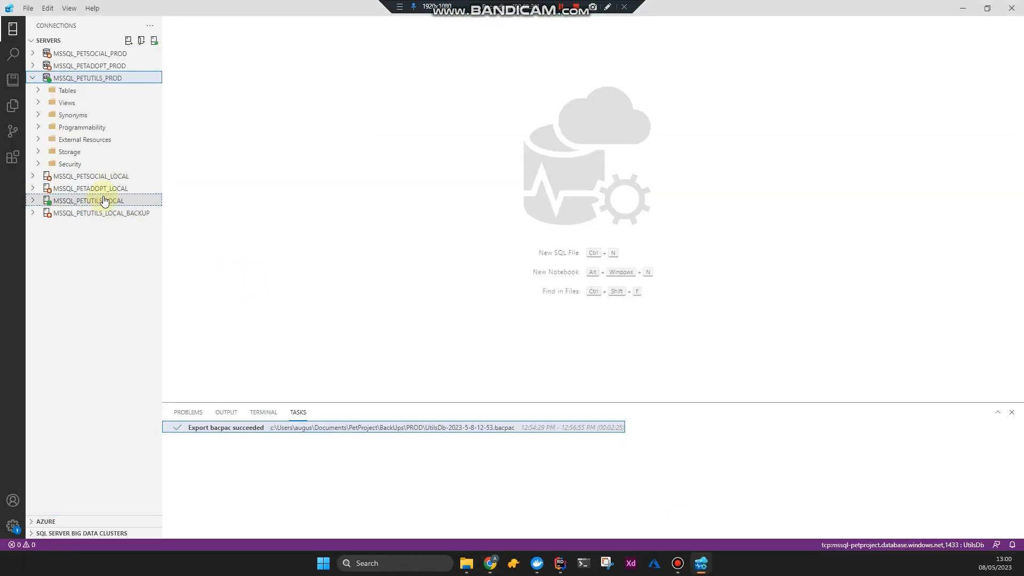
{"action": "right_click", "coordinate": [103, 200]}
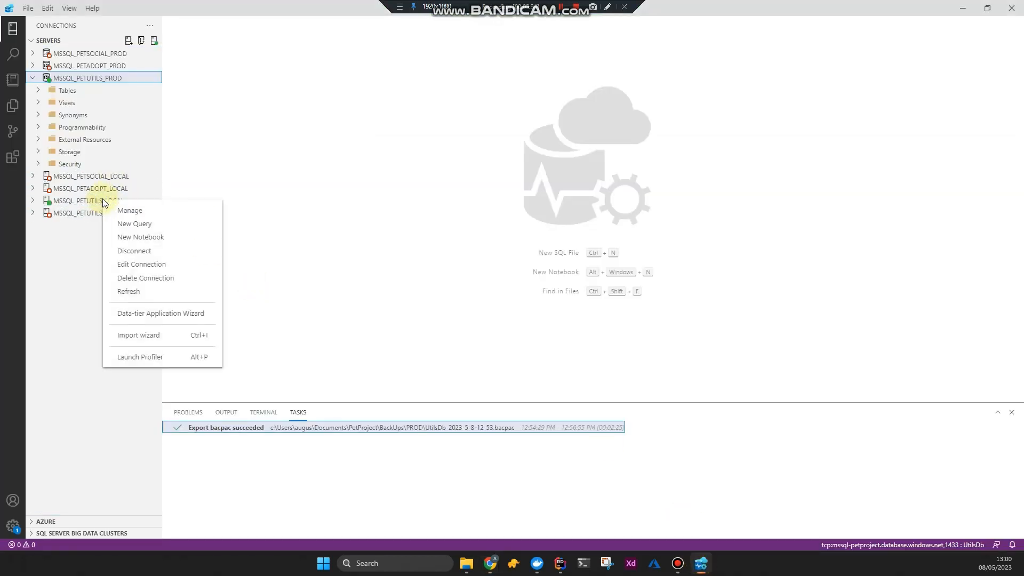
{"action": "left_click", "coordinate": [163, 319]}
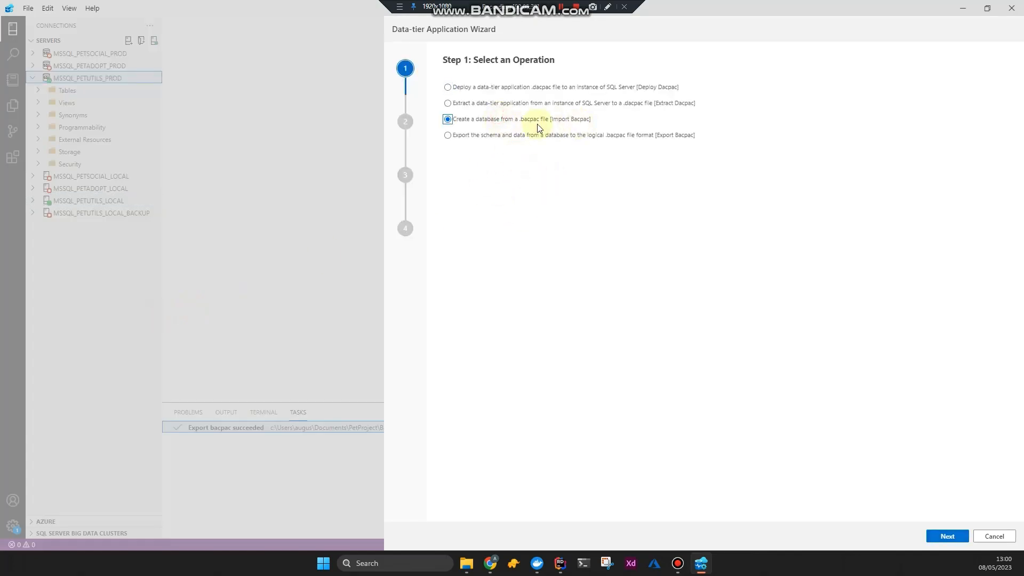
{"action": "left_click", "coordinate": [991, 536]}
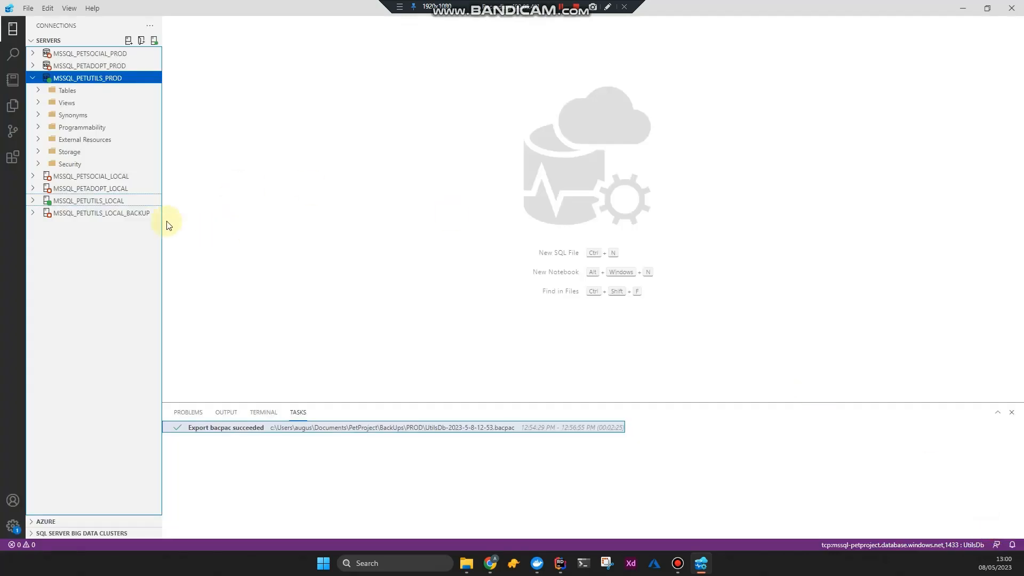
Connect to MSSQL_PETUTILS_LOCAL_BACKUP, view the top 1000 rows of its dbo.Metrics table, and close the query
{"action": "left_click", "coordinate": [114, 217]}
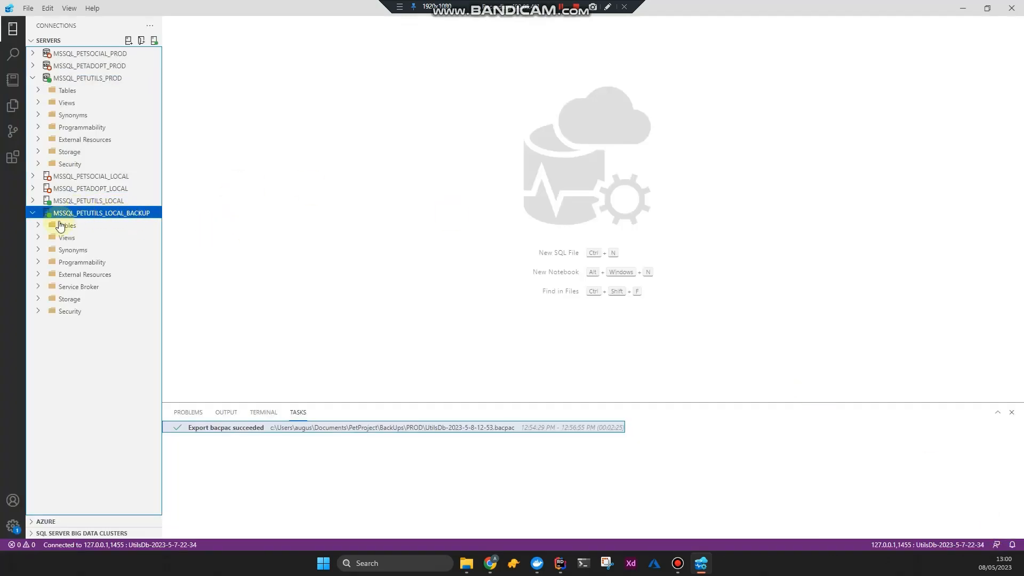
{"action": "left_click", "coordinate": [60, 226]}
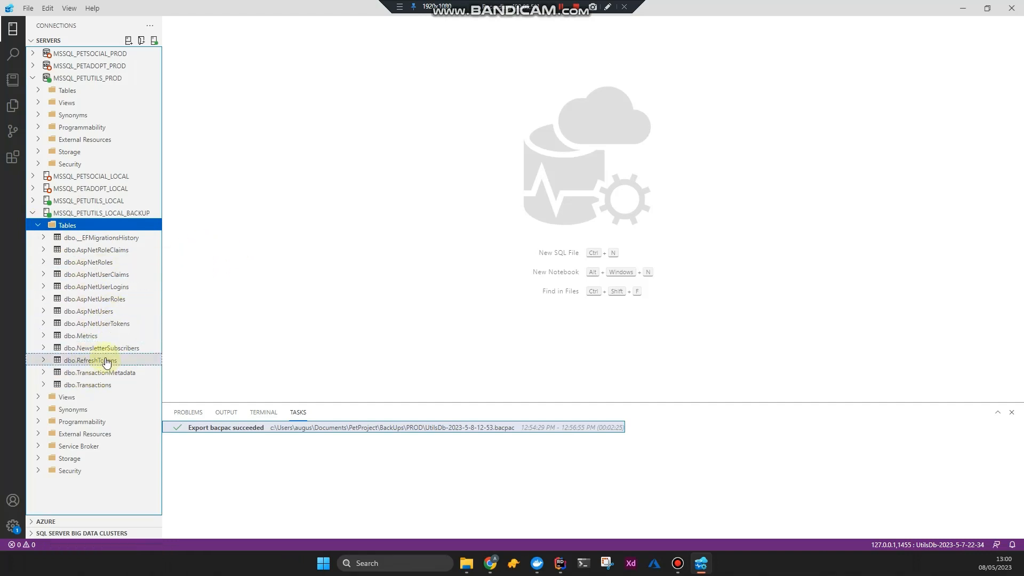
{"action": "left_click", "coordinate": [94, 337]}
{"action": "right_click", "coordinate": [95, 340]}
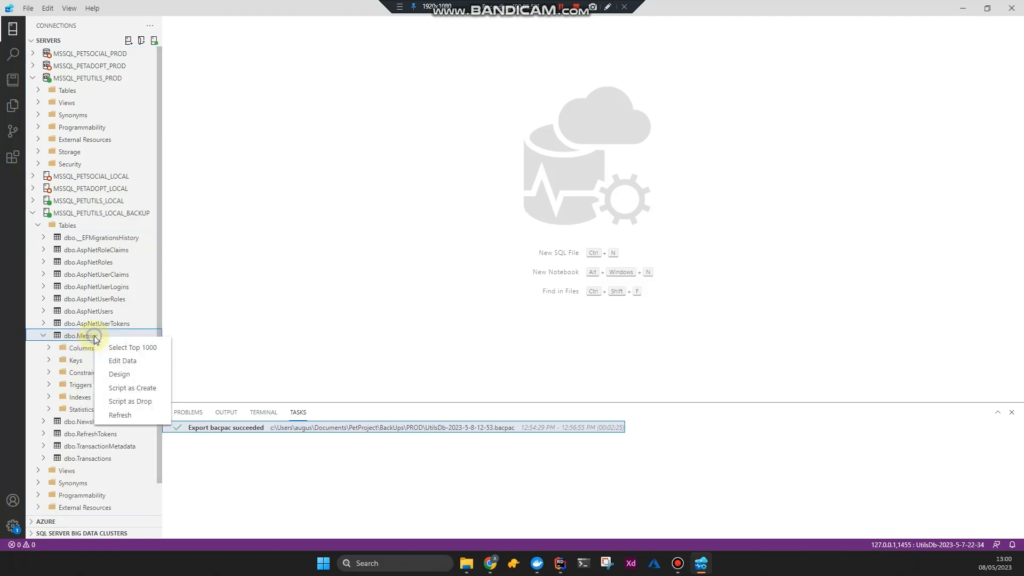
{"action": "left_click", "coordinate": [125, 348]}
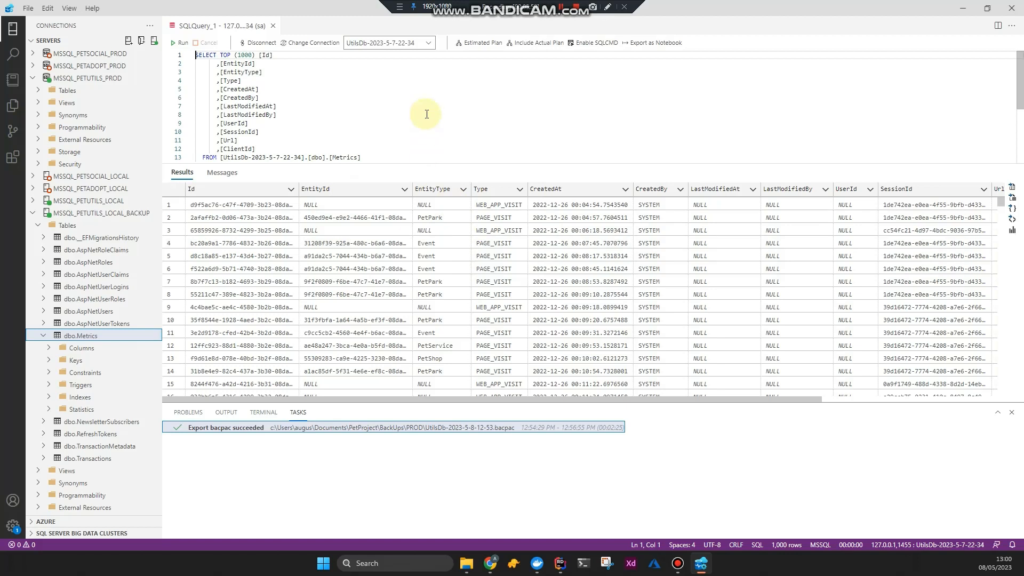
{"action": "left_click", "coordinate": [272, 26]}
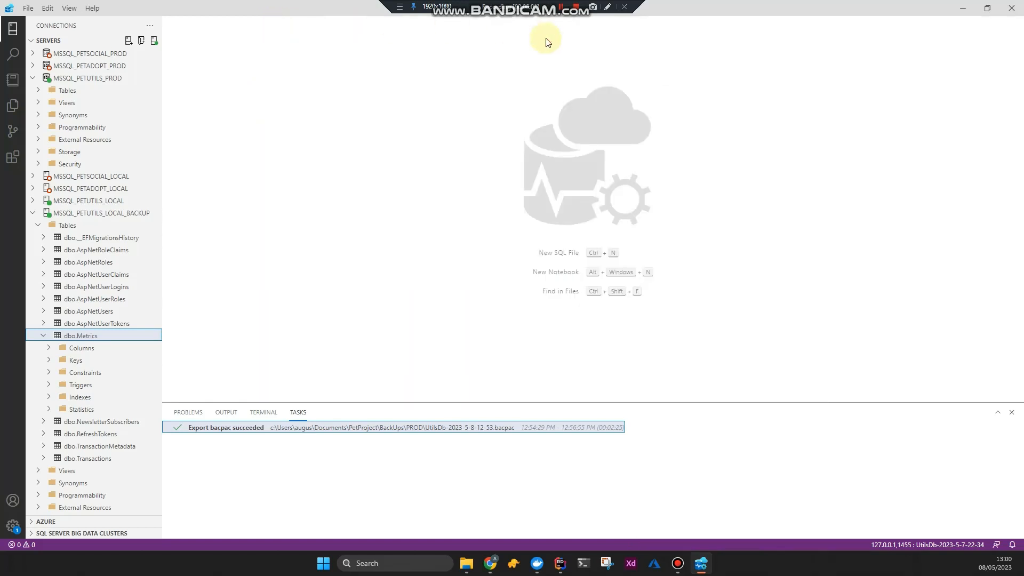
Collapse the MSSQL_PETUTILS_LOCAL_BACKUP and MSSQL_PETUTILS_PROD connections in the server list
{"action": "left_click", "coordinate": [33, 213]}
{"action": "left_click", "coordinate": [561, 8]}
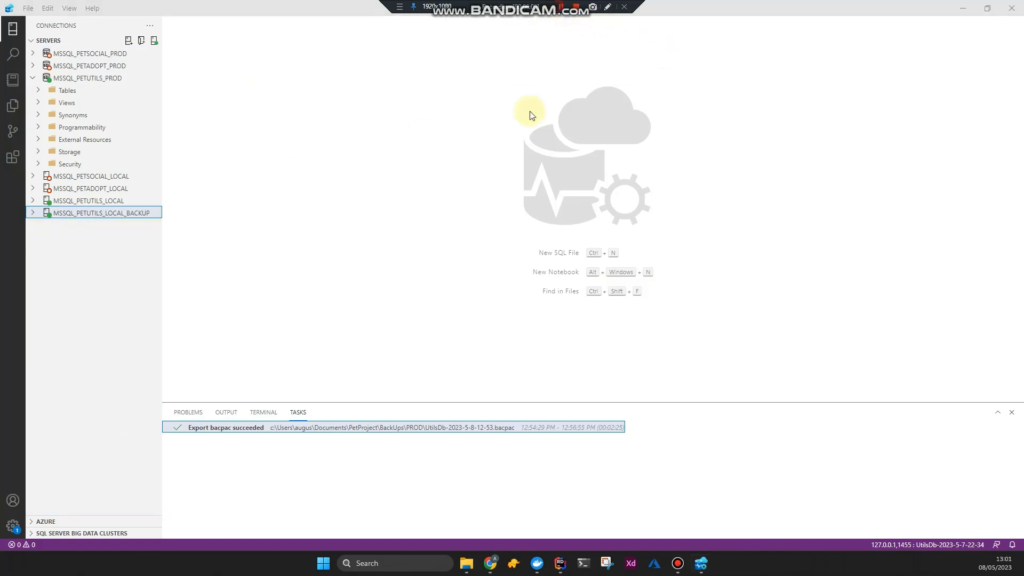
{"action": "left_click", "coordinate": [495, 175]}
{"action": "left_click", "coordinate": [32, 78]}
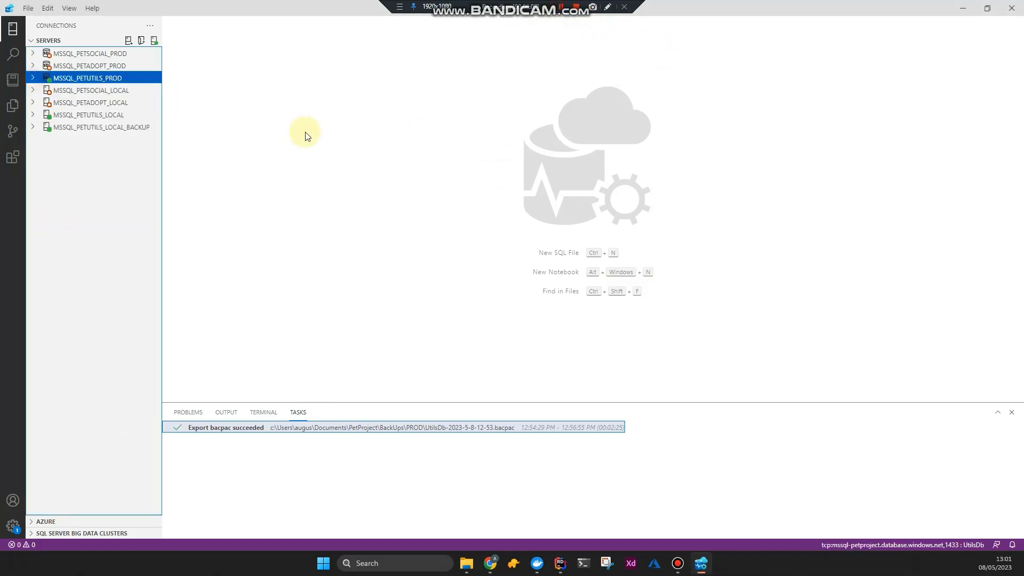
{"action": "left_click", "coordinate": [305, 132]}
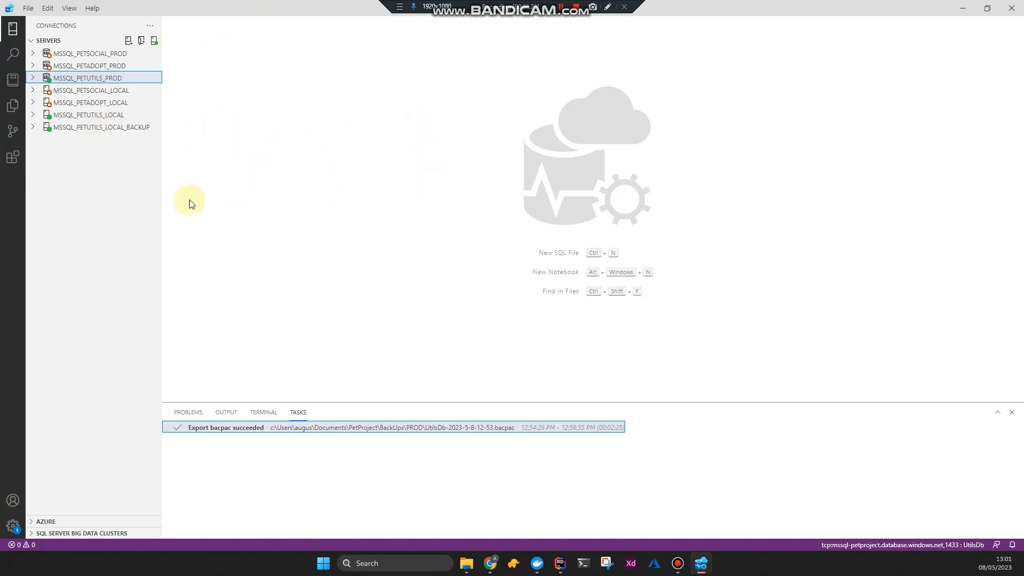
{"action": "left_click", "coordinate": [302, 142]}
{"action": "left_click", "coordinate": [329, 128]}
{"action": "left_click", "coordinate": [384, 124]}
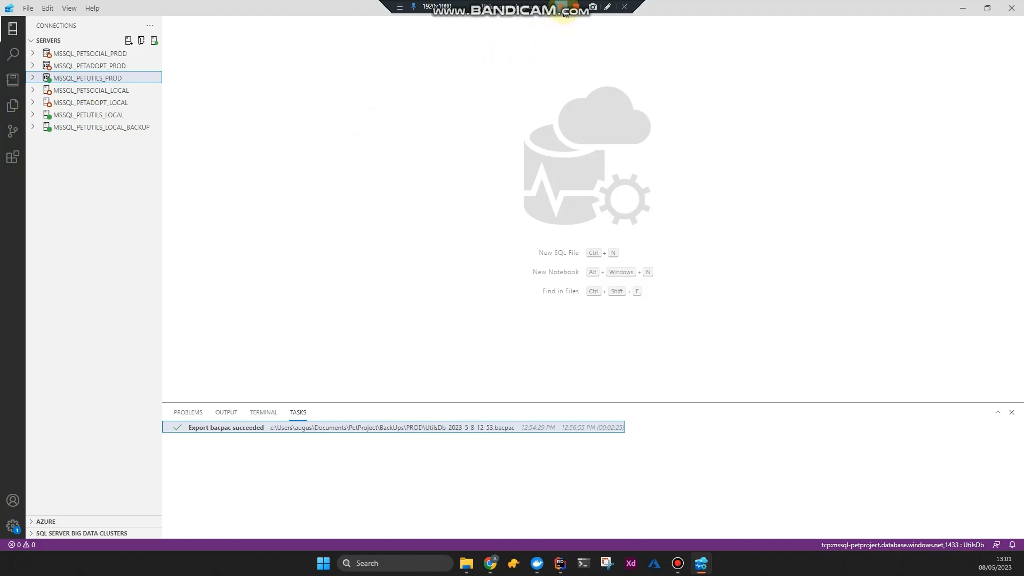
Switch to Rider and highlight the README's back-up instruction about exporting the database from Azure Portal into Blob storage
{"action": "left_click", "coordinate": [560, 563]}
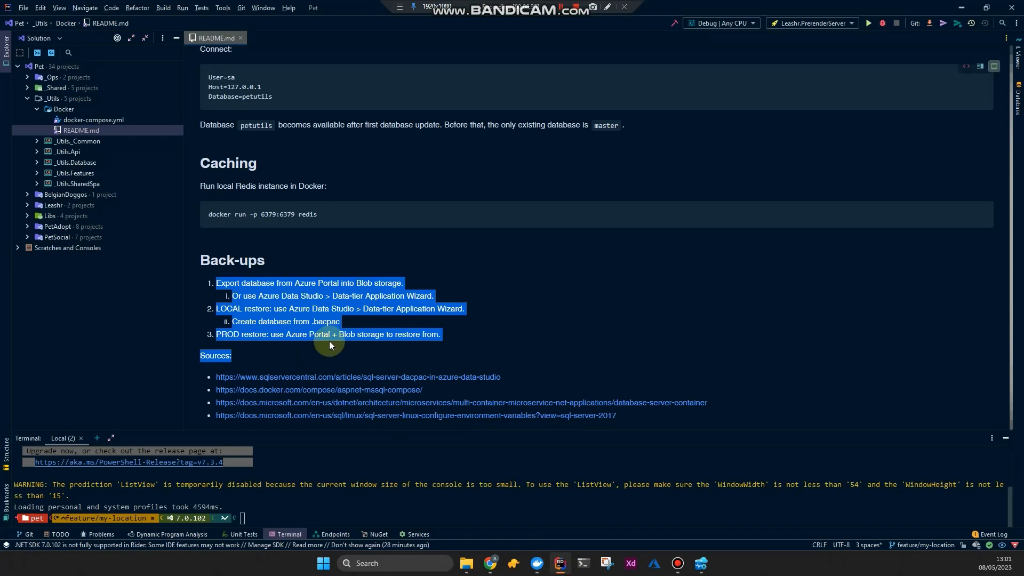
{"action": "left_click", "coordinate": [330, 320]}
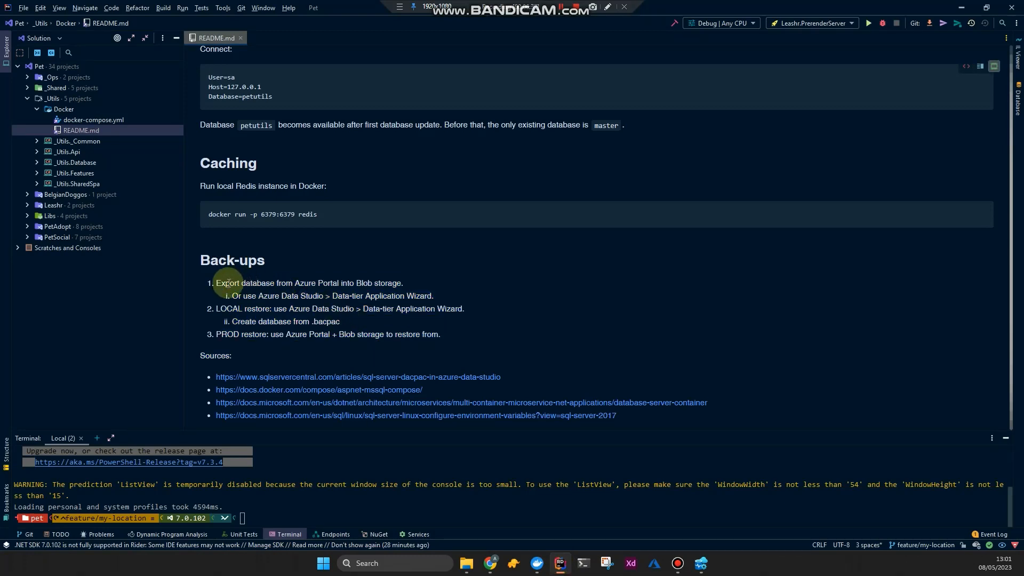
{"action": "left_click_drag", "start_coordinate": [228, 284], "coordinate": [403, 283]}
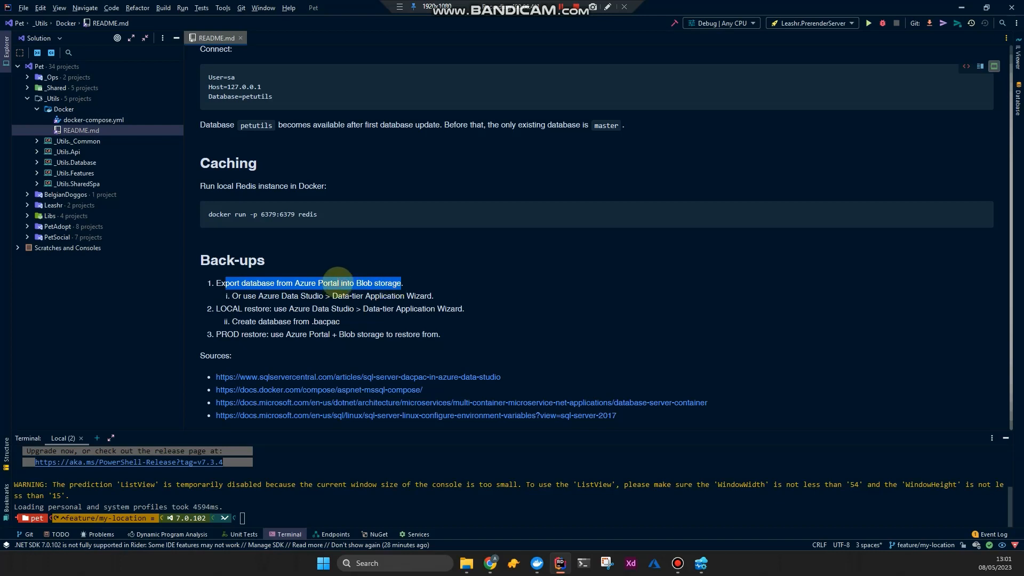
Highlight the README's alternative back-up instruction about using Azure Data Studio's Data-tier Application Wizard
{"action": "left_click", "coordinate": [253, 297]}
{"action": "left_click_drag", "start_coordinate": [258, 297], "coordinate": [455, 295]}
{"action": "left_click", "coordinate": [343, 298]}
{"action": "left_click_drag", "start_coordinate": [343, 298], "coordinate": [444, 294]}
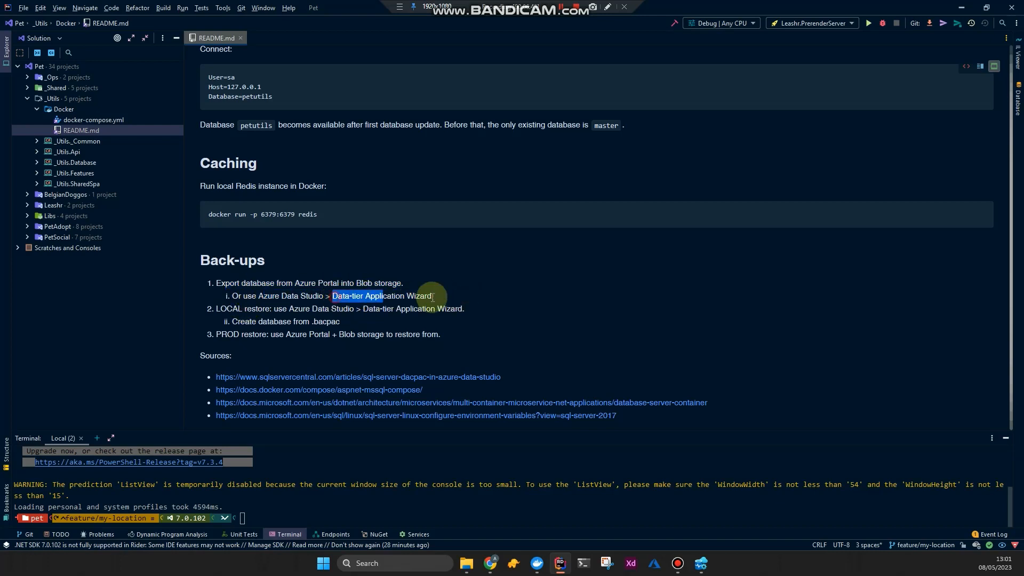
{"action": "left_click", "coordinate": [470, 296]}
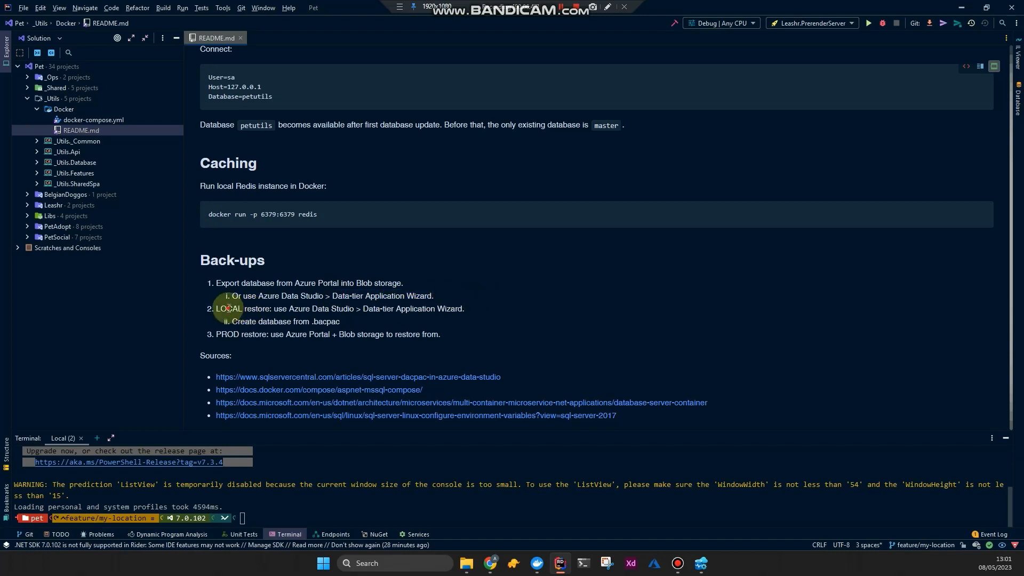
Highlight the README's LOCAL restore instruction and its sub-point about creating the database from a .bacpac file
{"action": "left_click_drag", "start_coordinate": [221, 308], "coordinate": [469, 304]}
{"action": "left_click", "coordinate": [468, 305]}
{"action": "left_click_drag", "start_coordinate": [288, 308], "coordinate": [482, 308]}
{"action": "left_click", "coordinate": [485, 308]}
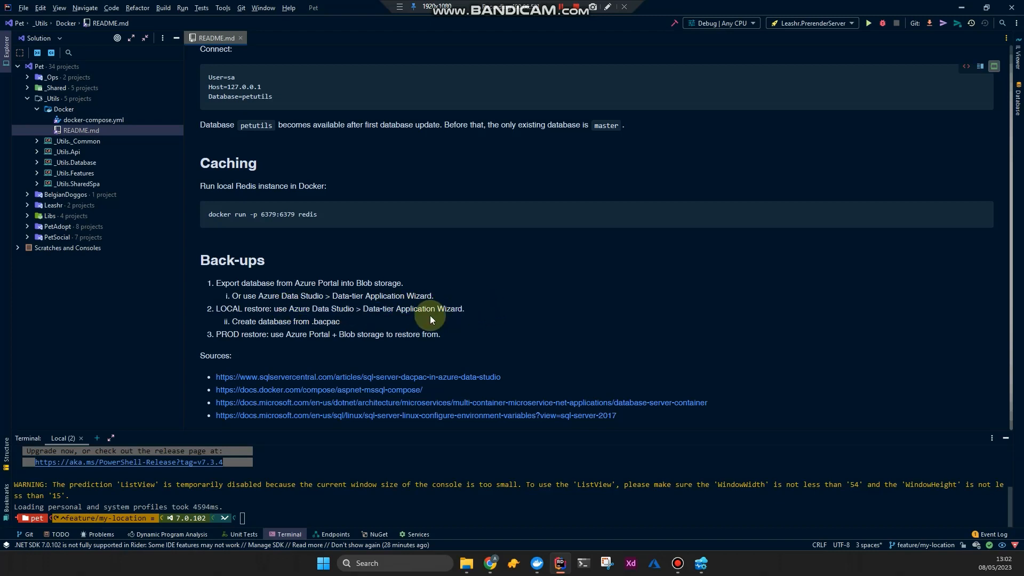
{"action": "left_click_drag", "start_coordinate": [340, 321], "coordinate": [217, 330]}
{"action": "left_click", "coordinate": [373, 315]}
Highlight the README's PROD restore instruction about restoring with Azure Portal and Blob storage
{"action": "left_click", "coordinate": [458, 335]}
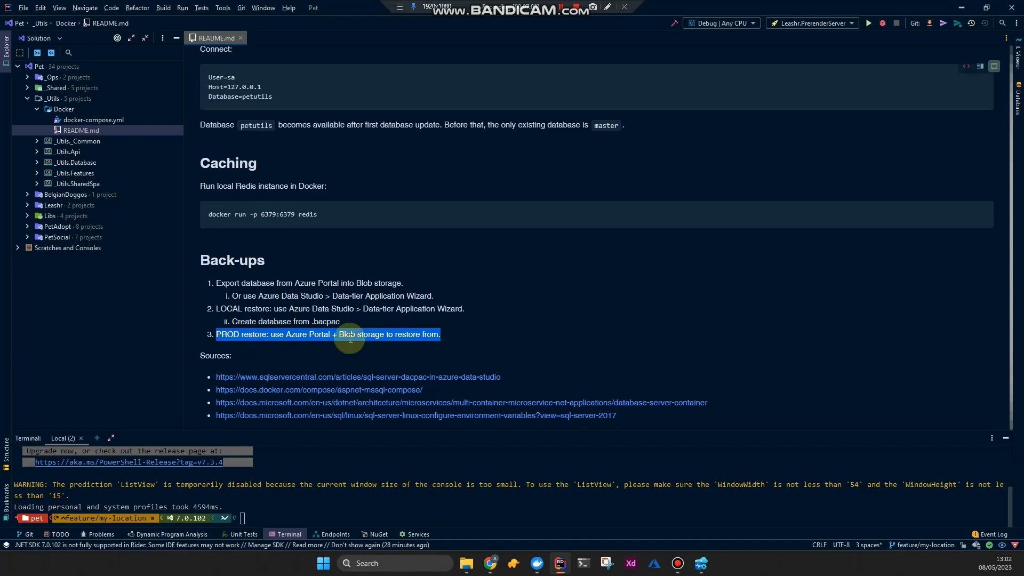
{"action": "left_click", "coordinate": [298, 335]}
{"action": "left_click_drag", "start_coordinate": [288, 336], "coordinate": [453, 335]}
{"action": "left_click", "coordinate": [347, 335]}
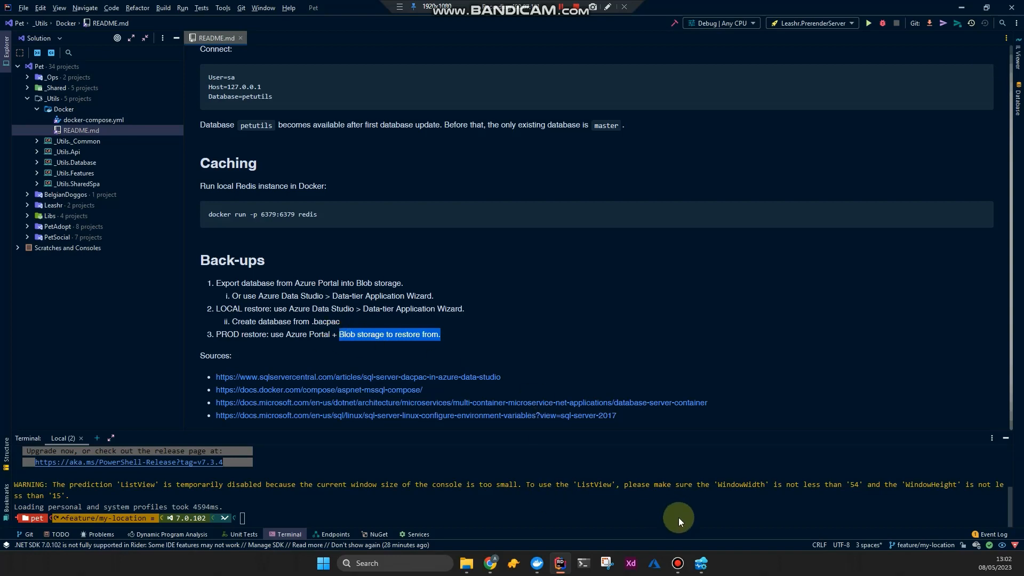
Switch to Azure Data Studio, choose Import Bacpac in the Data-tier Application Wizard for MSSQL_PETUTILS_PROD, and cancel the wizard
{"action": "left_click", "coordinate": [702, 563]}
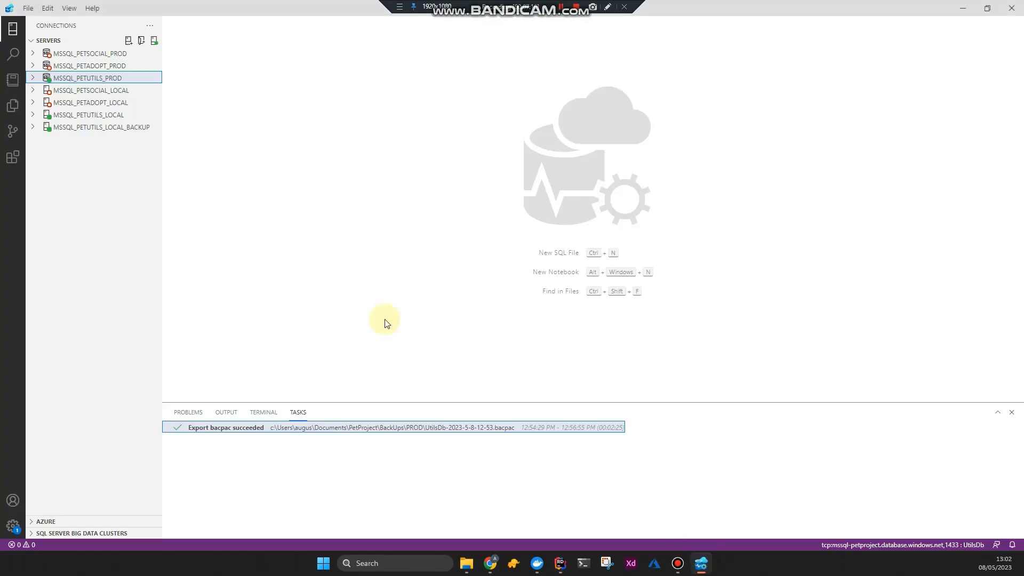
{"action": "right_click", "coordinate": [96, 81]}
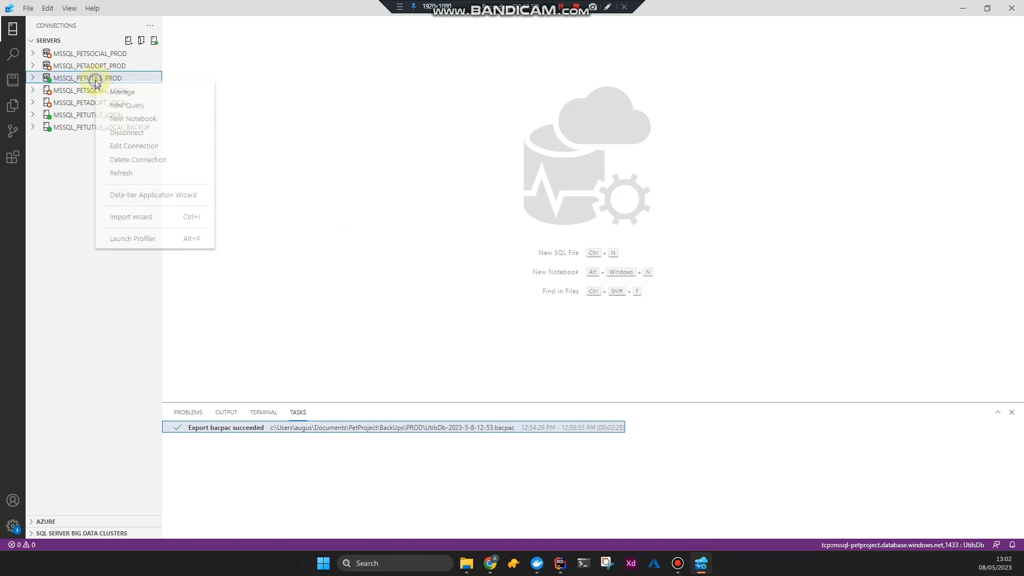
{"action": "left_click", "coordinate": [161, 196]}
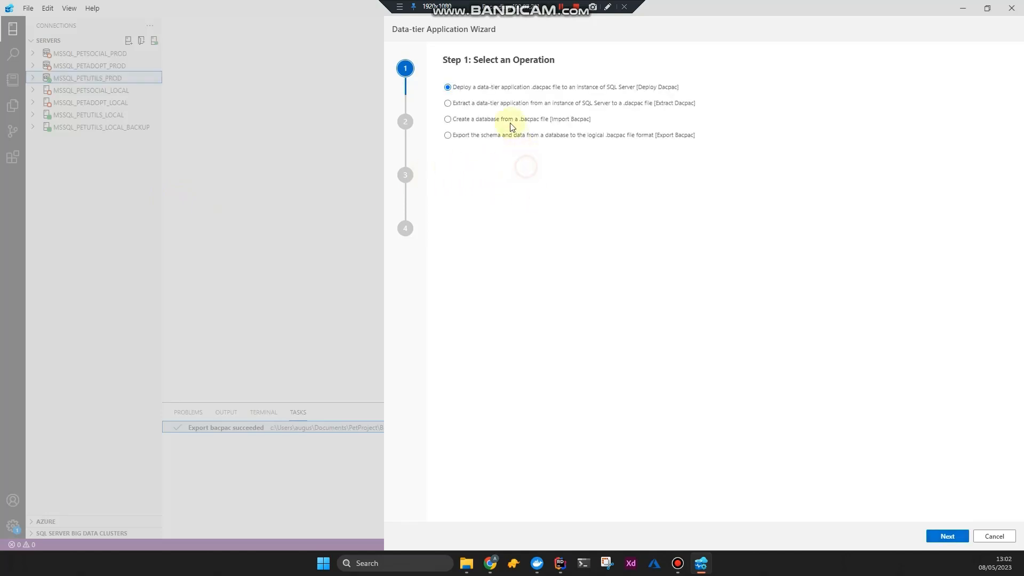
{"action": "left_click", "coordinate": [462, 122]}
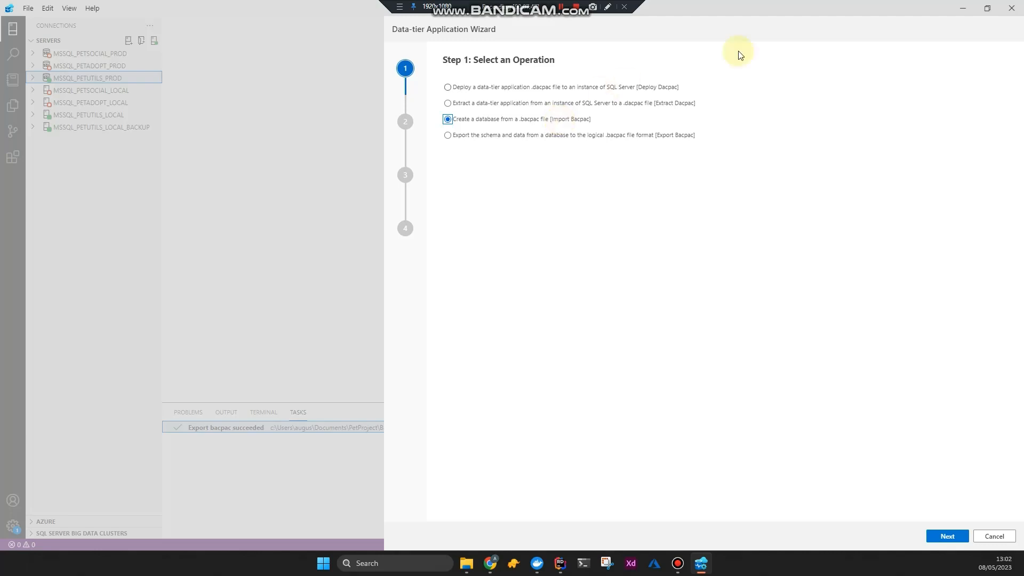
{"action": "left_click", "coordinate": [992, 537]}
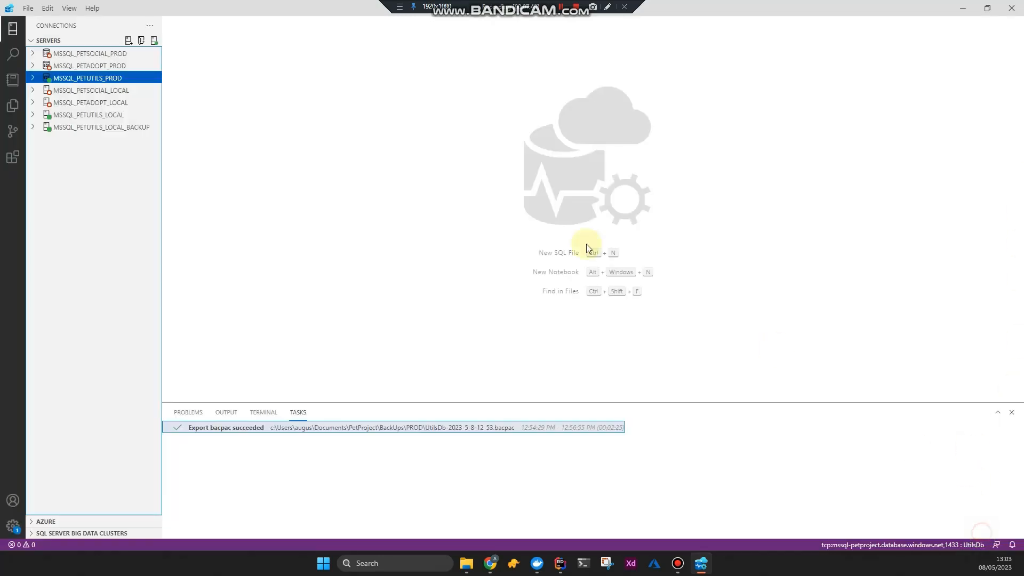
View the list of tables under the MSSQL_PETUTILS_PROD connection and collapse the connection again
{"action": "left_click", "coordinate": [32, 79]}
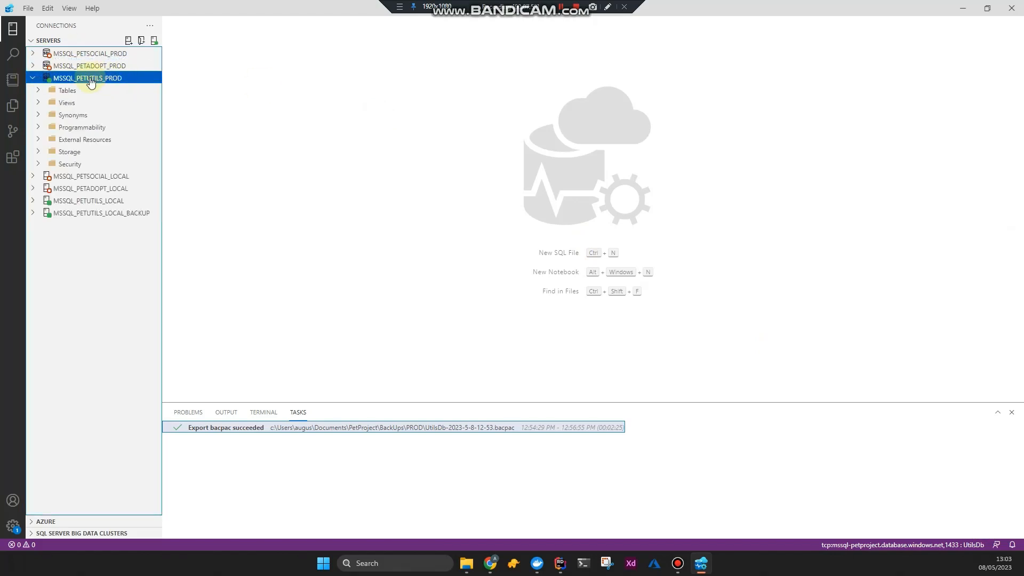
{"action": "left_click", "coordinate": [38, 91]}
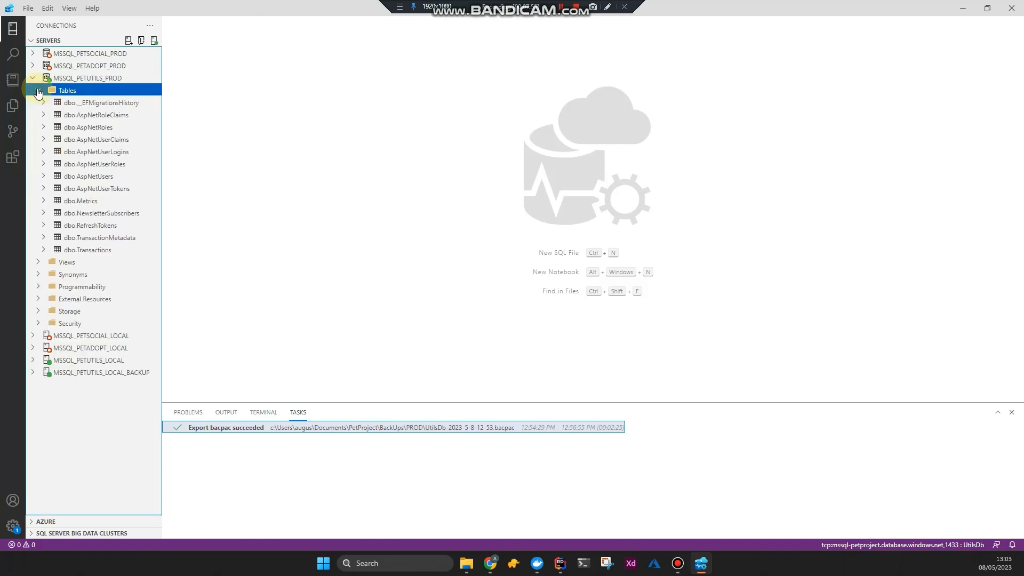
{"action": "left_click", "coordinate": [39, 92]}
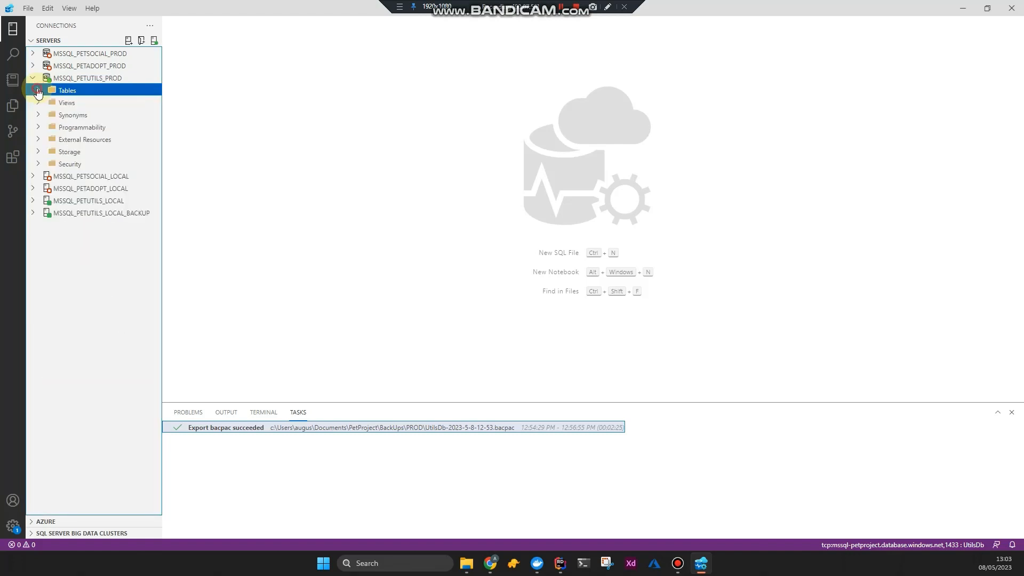
{"action": "left_click", "coordinate": [84, 79]}
Open the management dashboard of MSSQL_PETUTILS_PROD and expand the connection's folders in the server list
{"action": "right_click", "coordinate": [84, 79]}
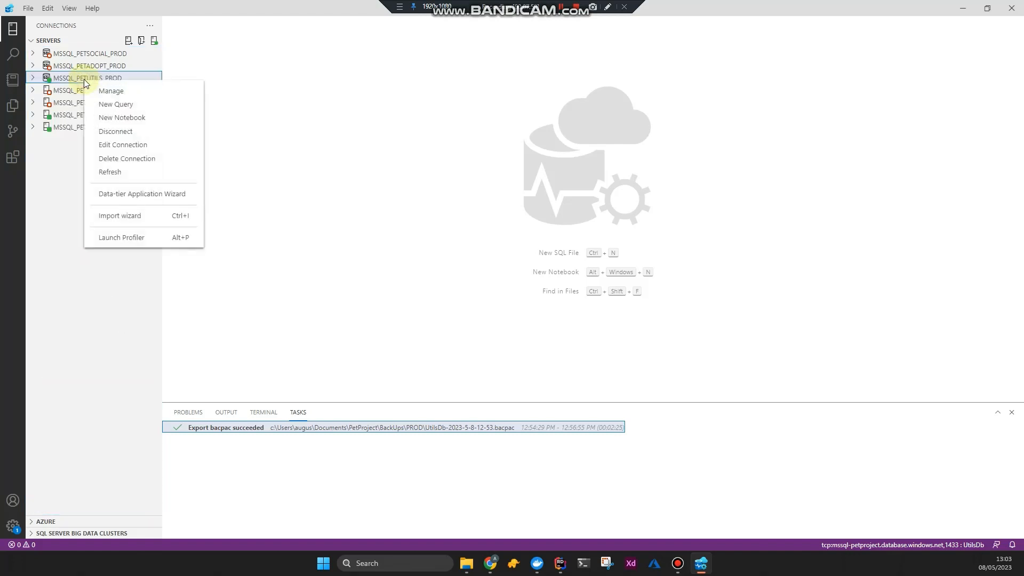
{"action": "left_click", "coordinate": [117, 92]}
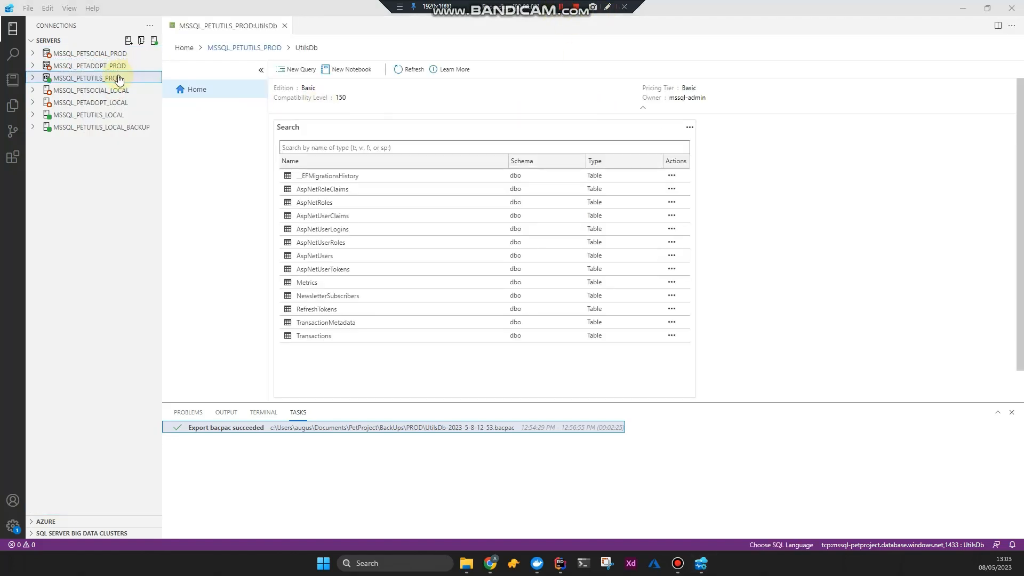
{"action": "left_click", "coordinate": [33, 80]}
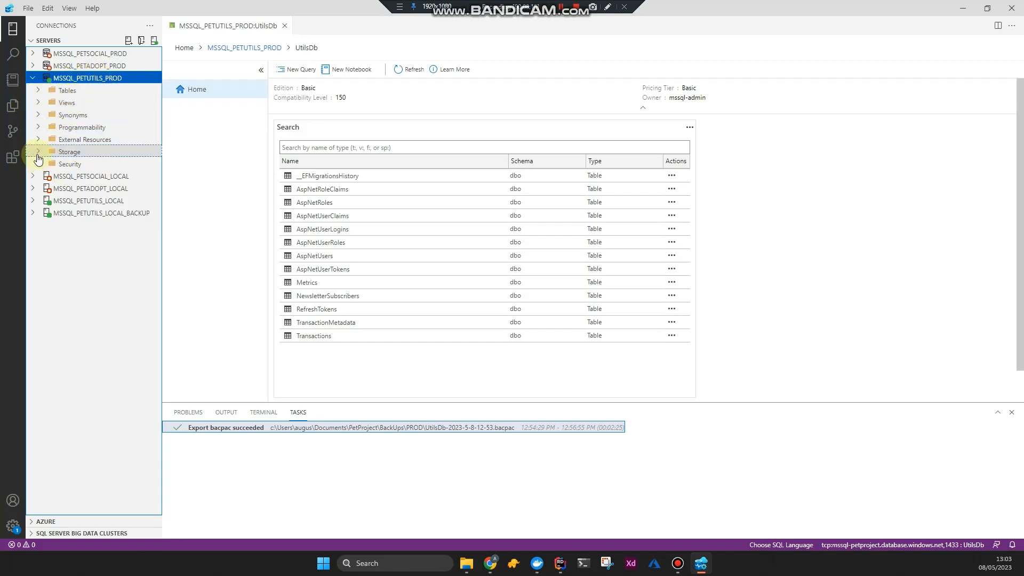
Start the Data-tier Application Wizard on MSSQL_PETUTILS_PROD with Import Bacpac as the operation and proceed to its settings
{"action": "right_click", "coordinate": [109, 79]}
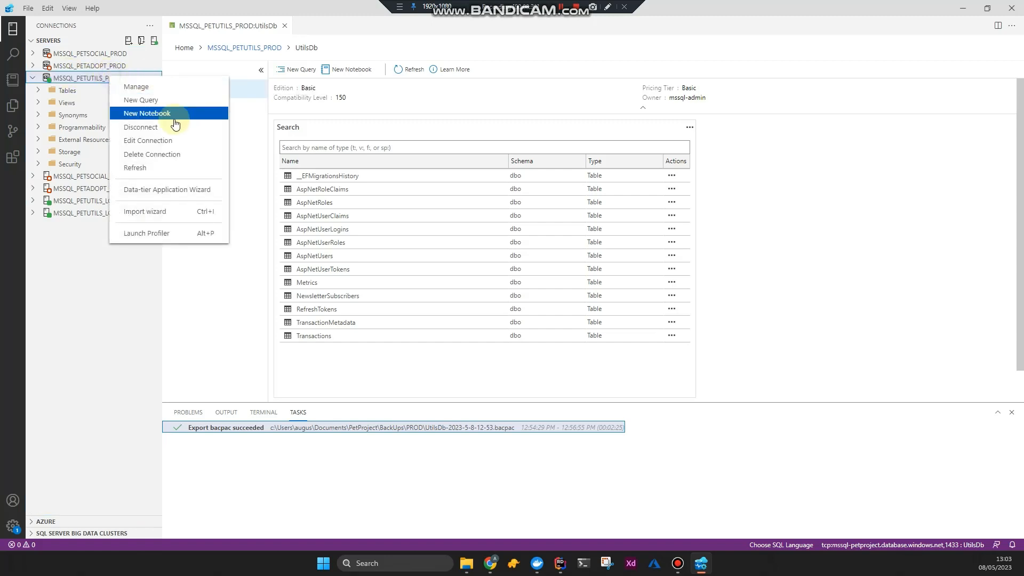
{"action": "left_click", "coordinate": [149, 190]}
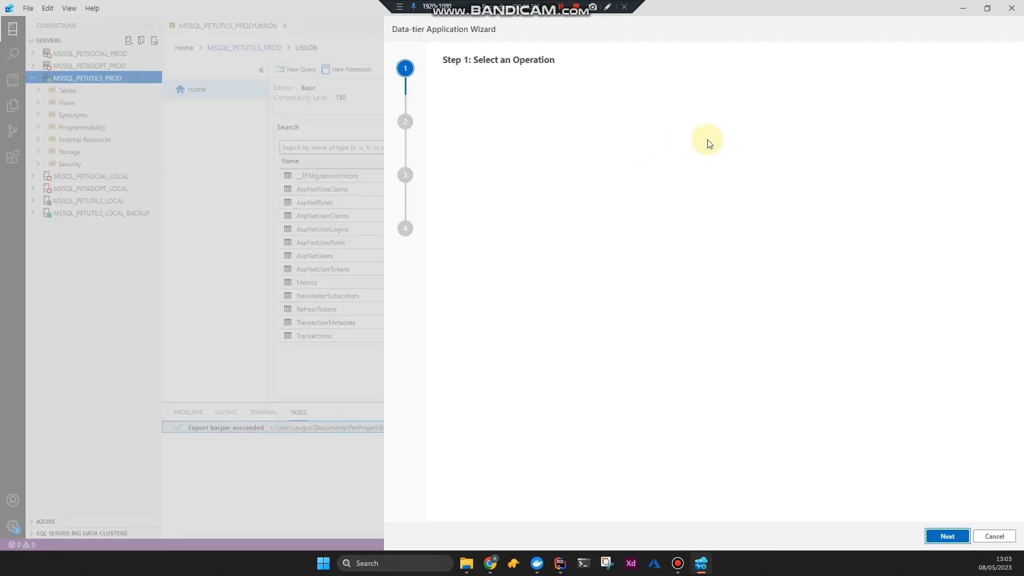
{"action": "left_click", "coordinate": [492, 119]}
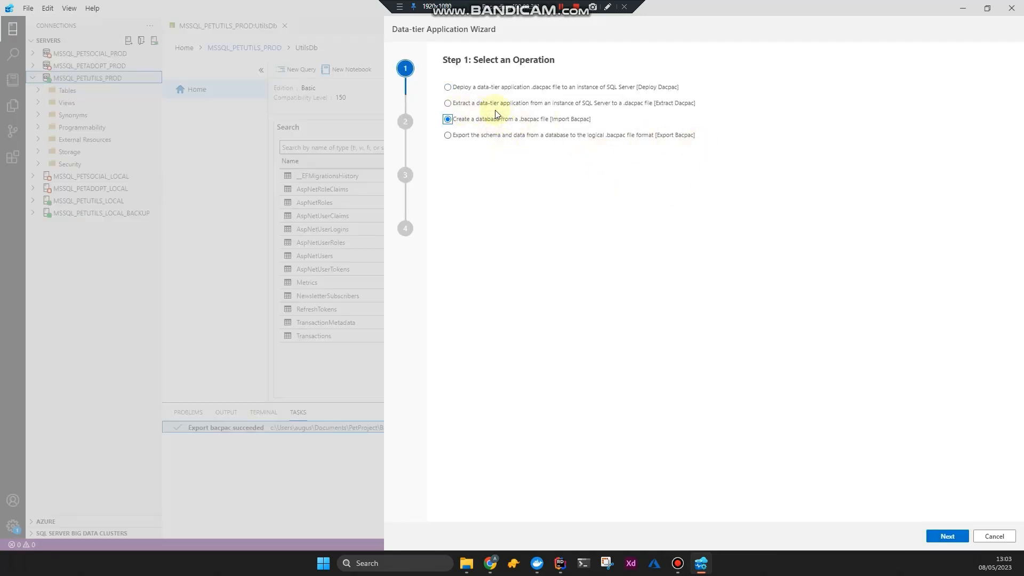
{"action": "left_click", "coordinate": [948, 537]}
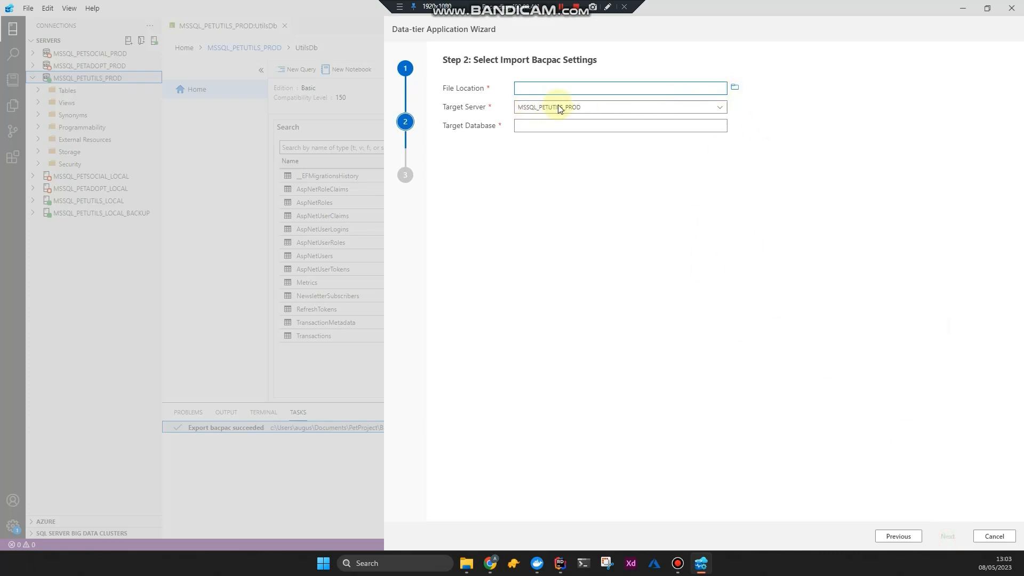
Select UtilsDb-2023-5-8-12-53.bacpac from Documents\PetProject\BackUps\PROD as the file to import
{"action": "left_click", "coordinate": [739, 88]}
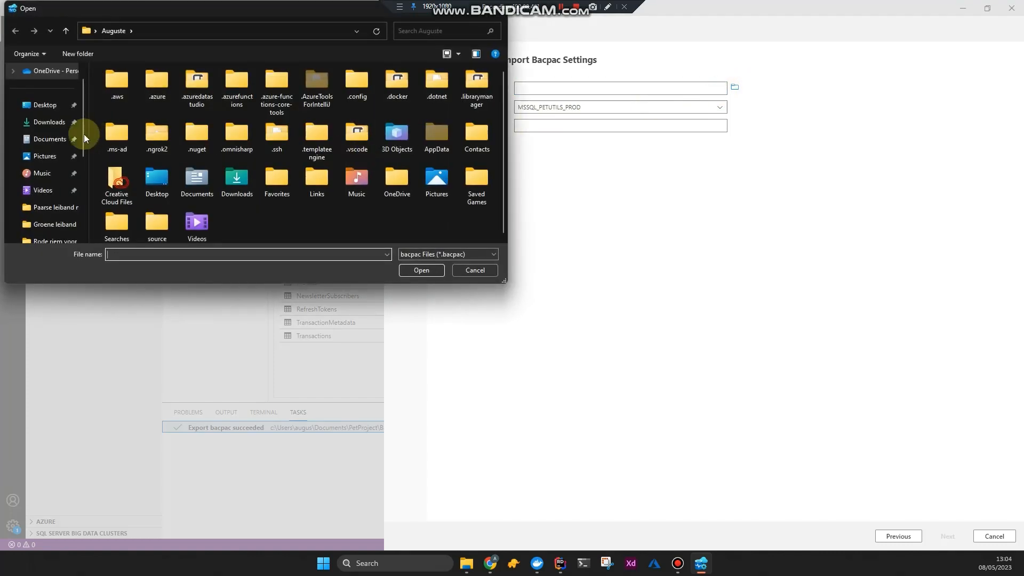
{"action": "left_click", "coordinate": [49, 140]}
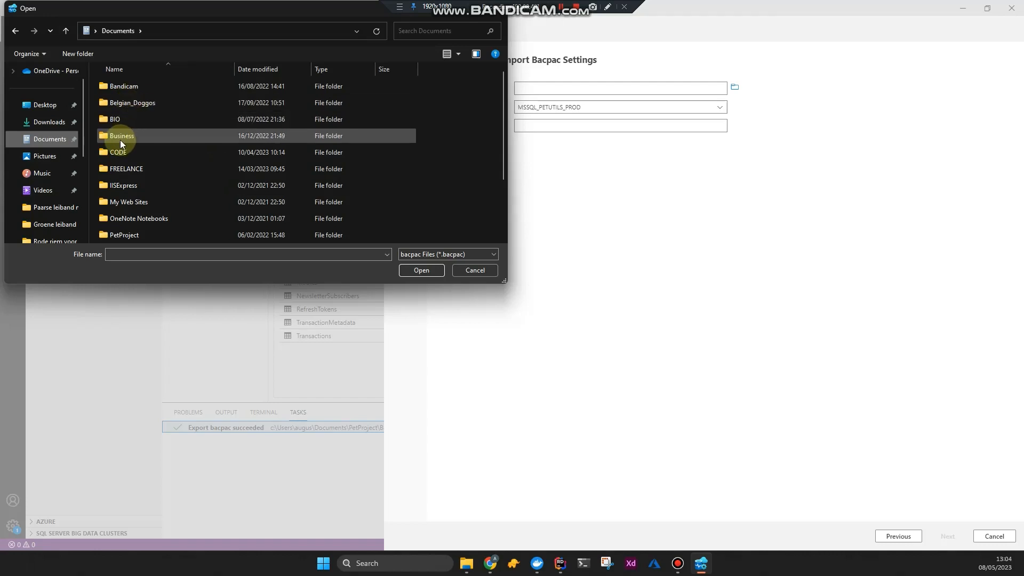
{"action": "scroll", "coordinate": [123, 175], "scroll_direction": "down", "scroll_amount": 2}
{"action": "left_click", "coordinate": [129, 153]}
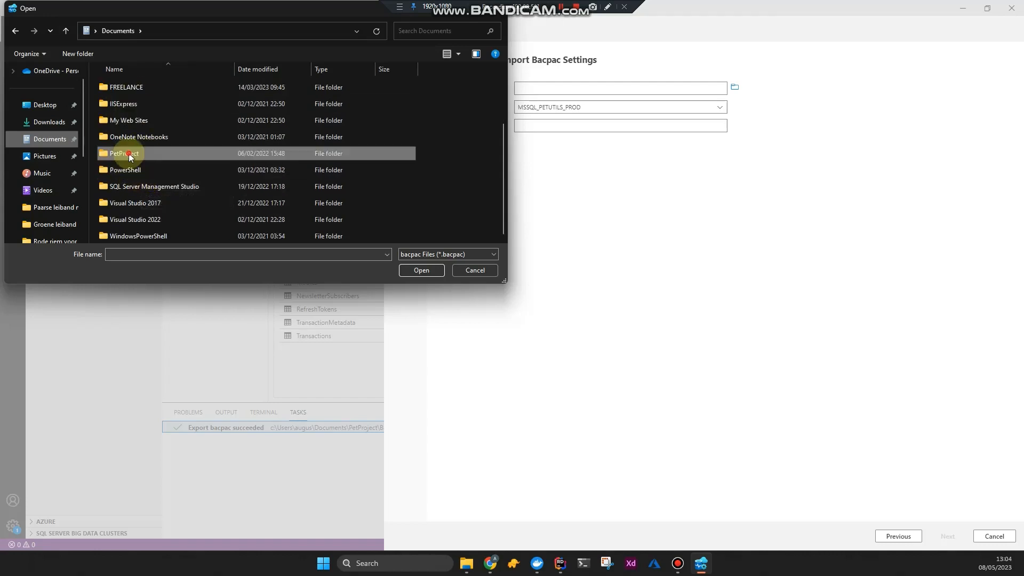
{"action": "double_click", "coordinate": [129, 153]}
{"action": "double_click", "coordinate": [136, 91]}
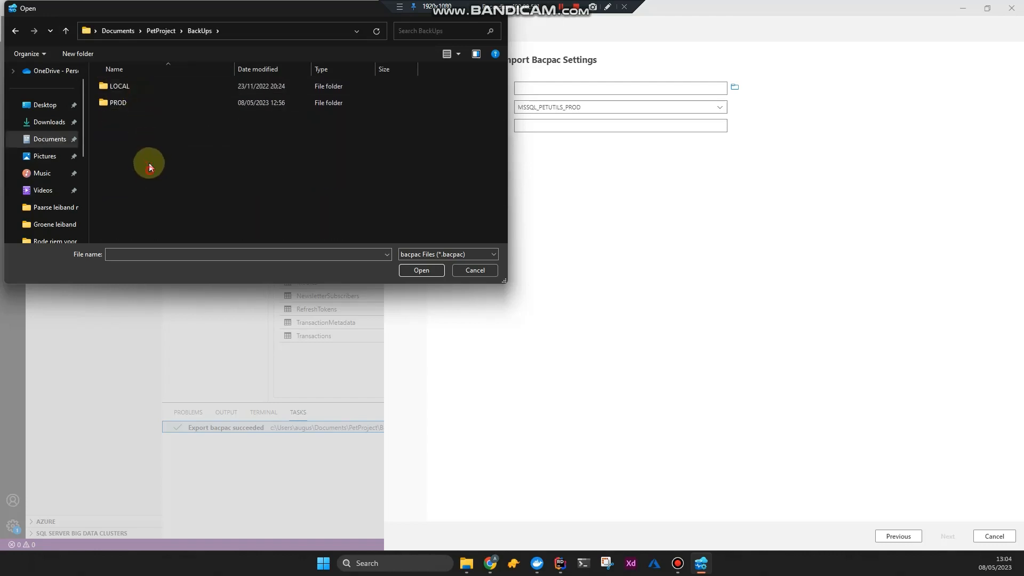
{"action": "double_click", "coordinate": [133, 104]}
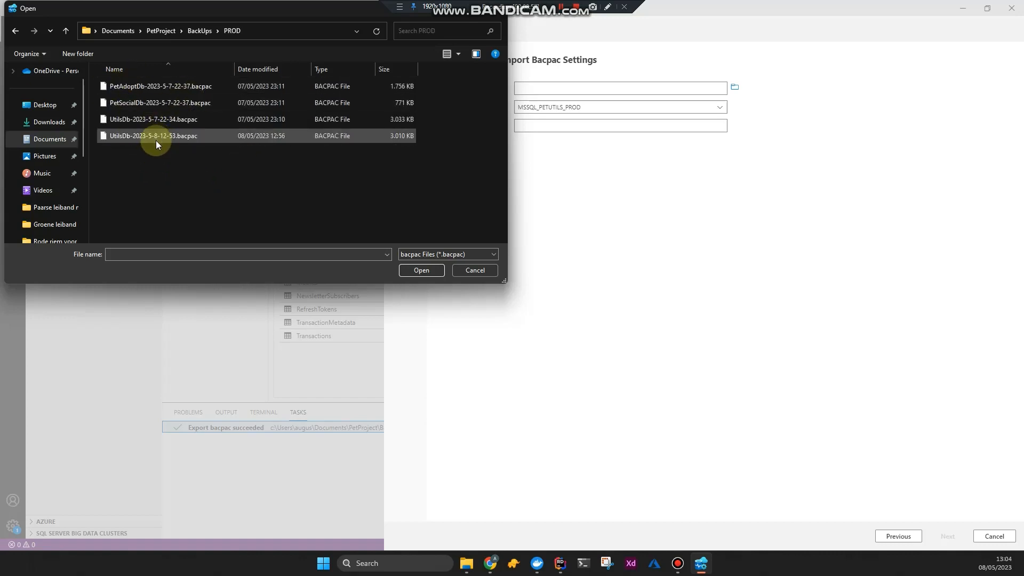
{"action": "left_click", "coordinate": [156, 137]}
{"action": "left_click", "coordinate": [414, 270]}
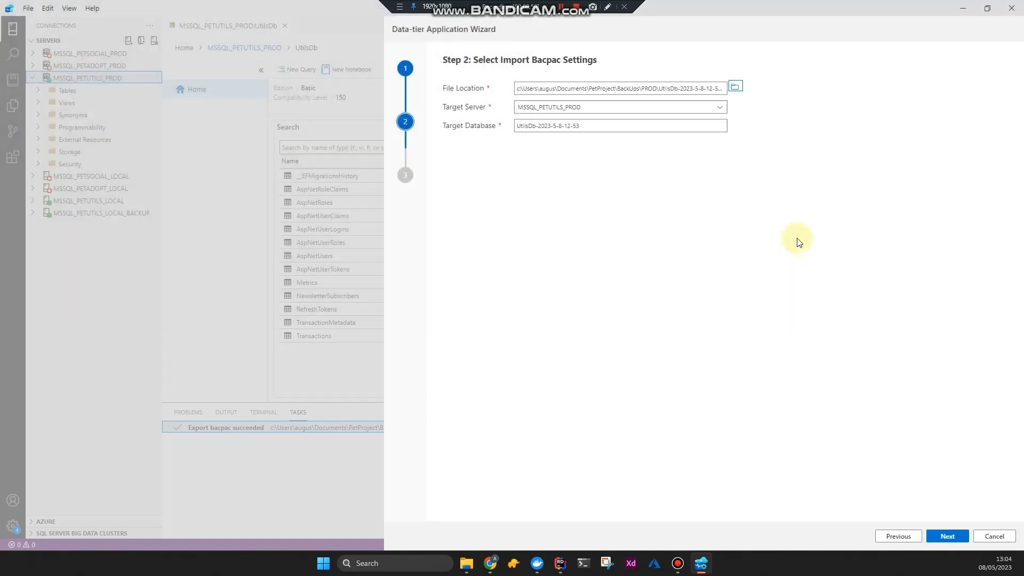
Try petutils and utilsdb as the import's target database name, cancel the wizard, and collapse the MSSQL_PETUTILS_PROD connection
{"action": "left_click_drag", "start_coordinate": [611, 127], "coordinate": [528, 131]}
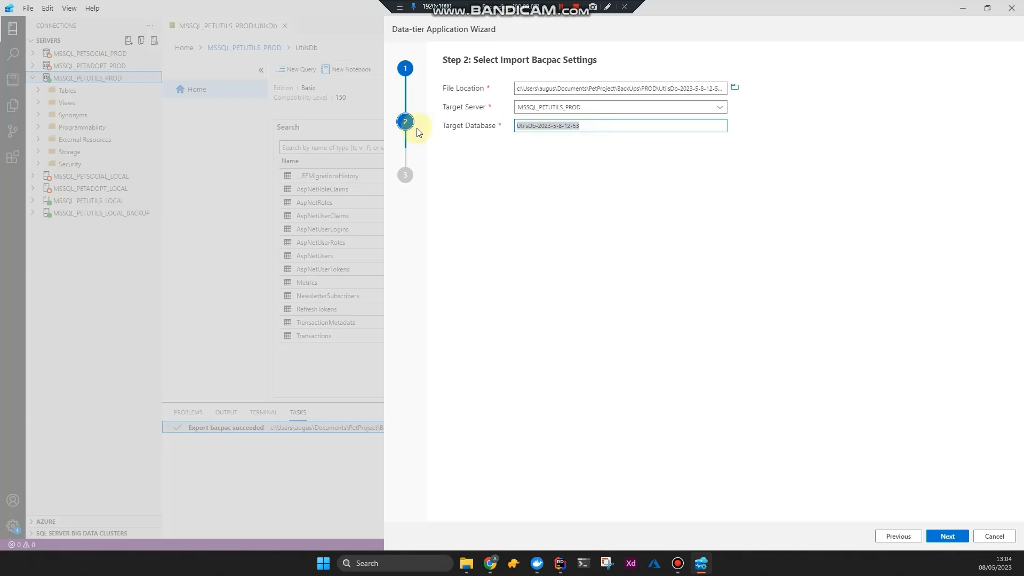
{"action": "type", "text": "petutils"}
{"action": "double_click", "coordinate": [540, 127]}
{"action": "type", "text": "util"}
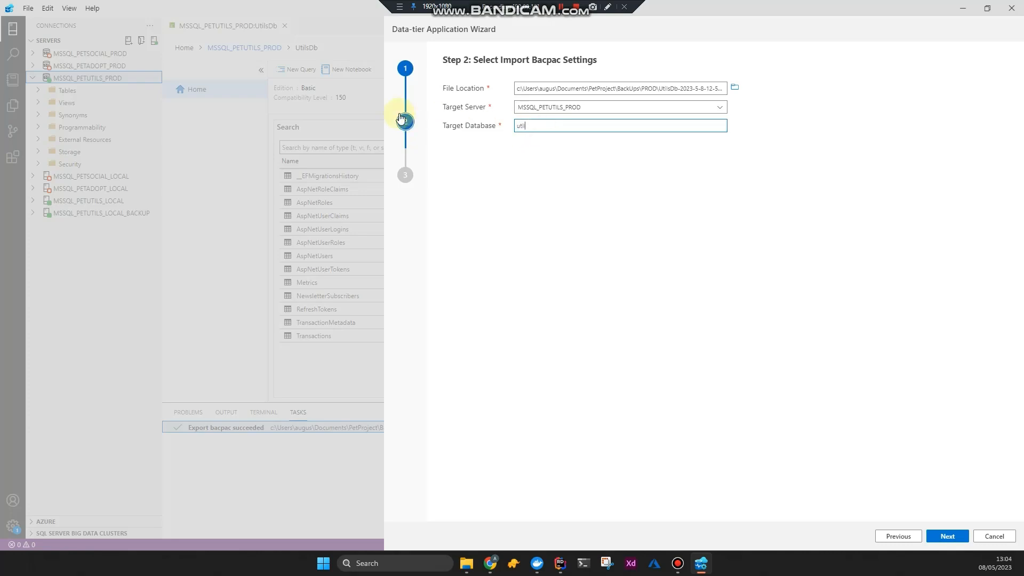
{"action": "type", "text": "sdb"}
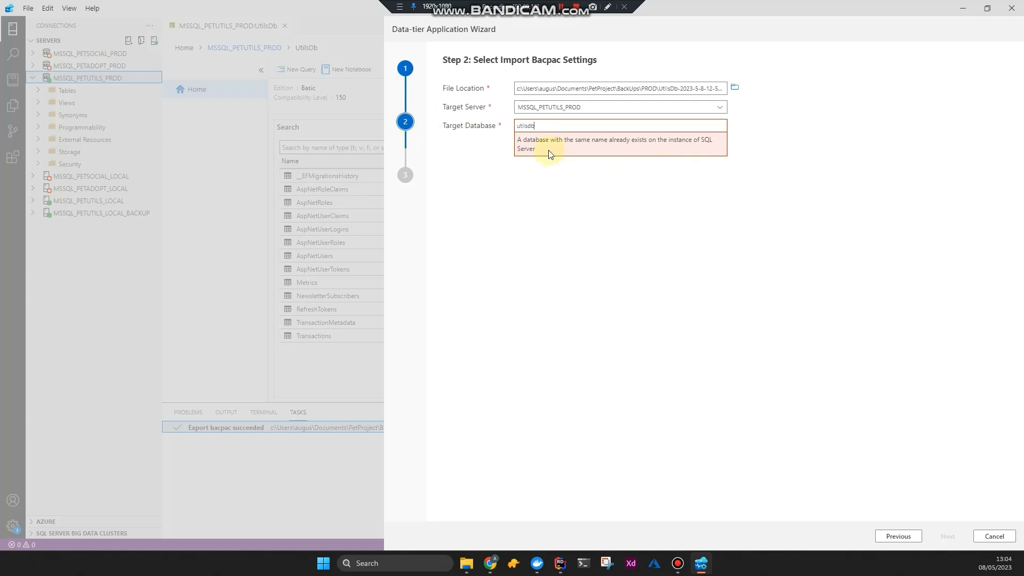
{"action": "left_click", "coordinate": [525, 139]}
{"action": "left_click", "coordinate": [541, 126]}
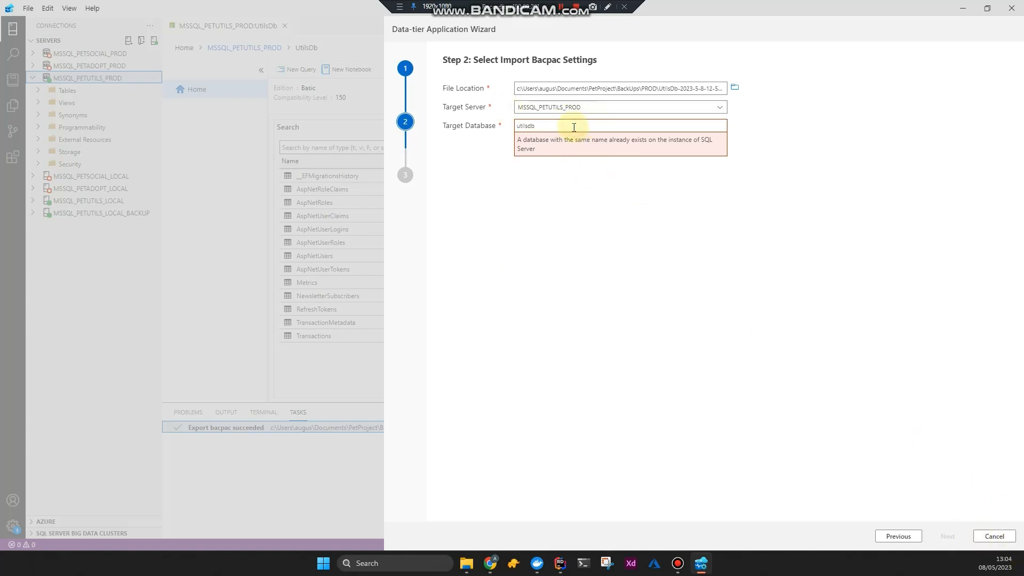
{"action": "left_click", "coordinate": [983, 536]}
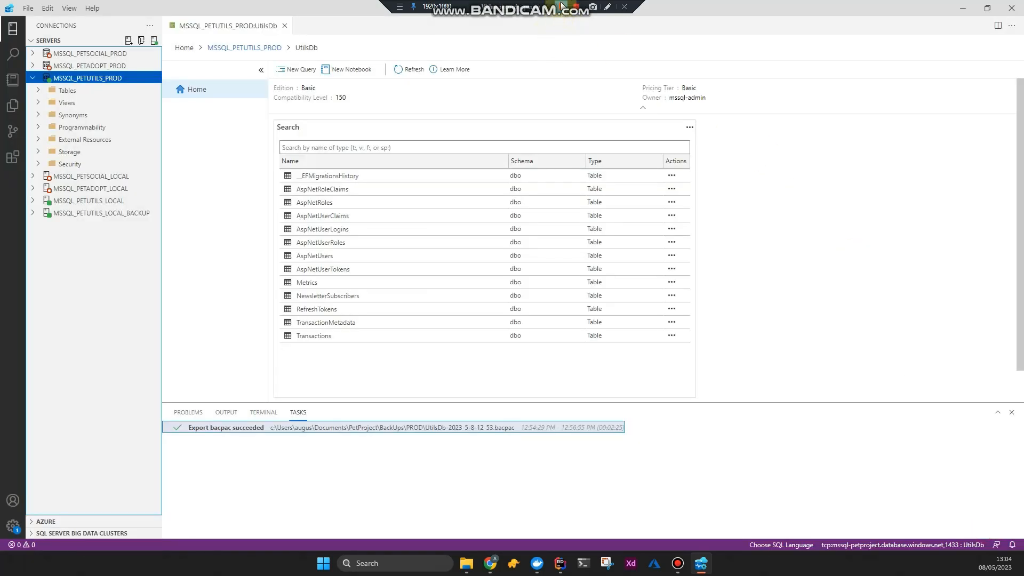
{"action": "left_click", "coordinate": [28, 81]}
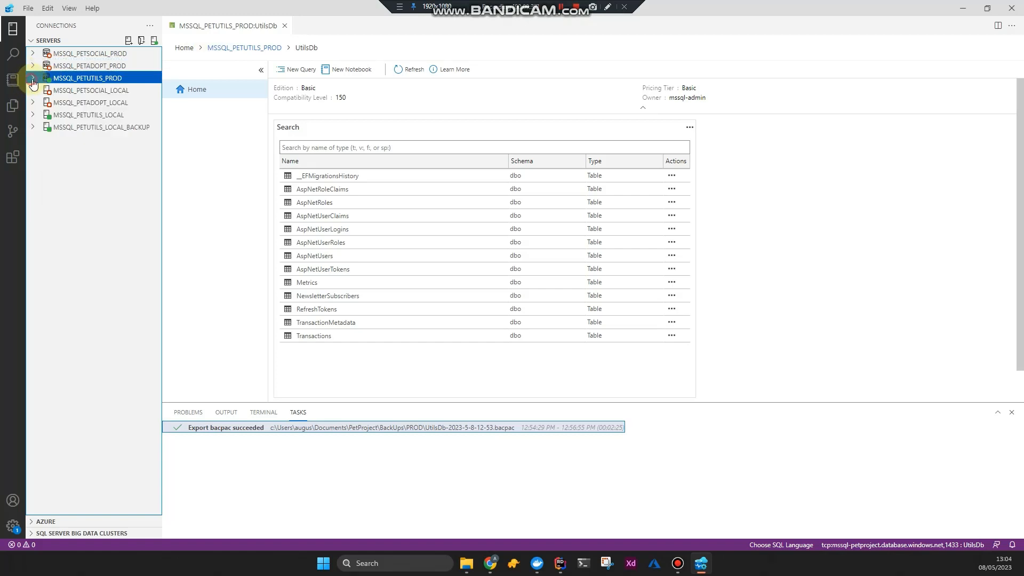
Switch to the Azure Portal in Chrome and return from the backups container to the petblobstore container list
{"action": "left_click", "coordinate": [488, 564]}
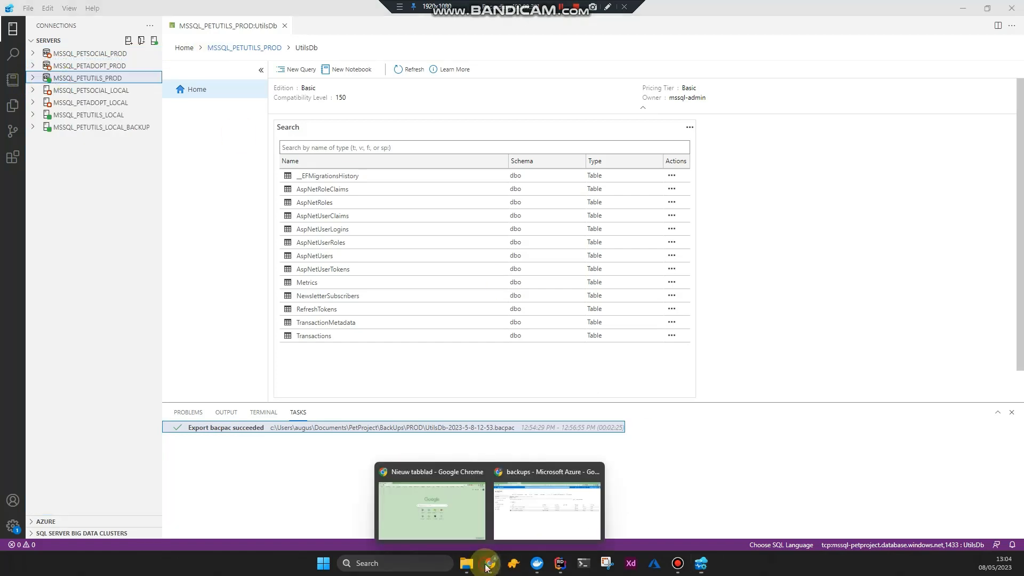
{"action": "left_click", "coordinate": [592, 520]}
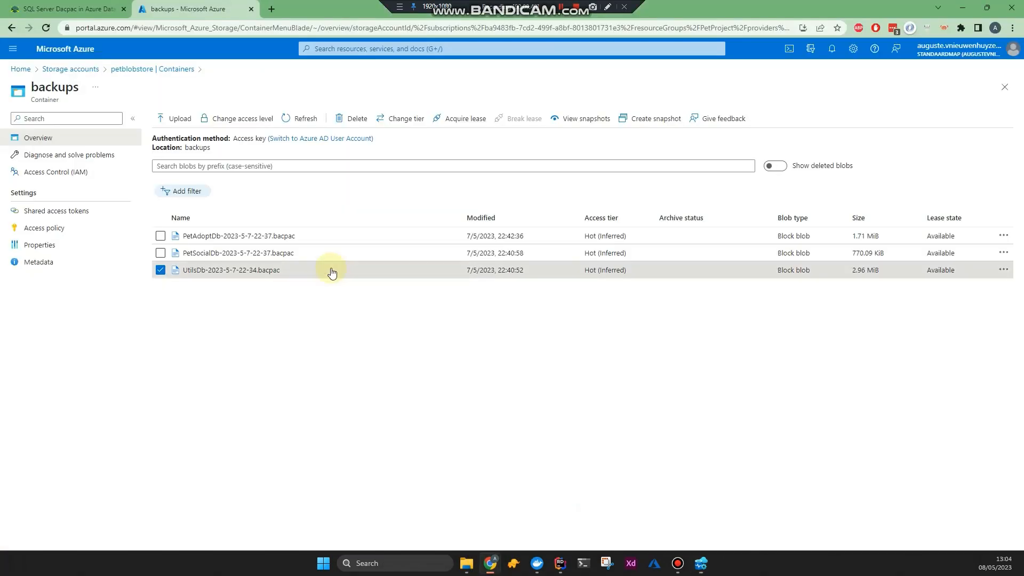
{"action": "left_click", "coordinate": [11, 28]}
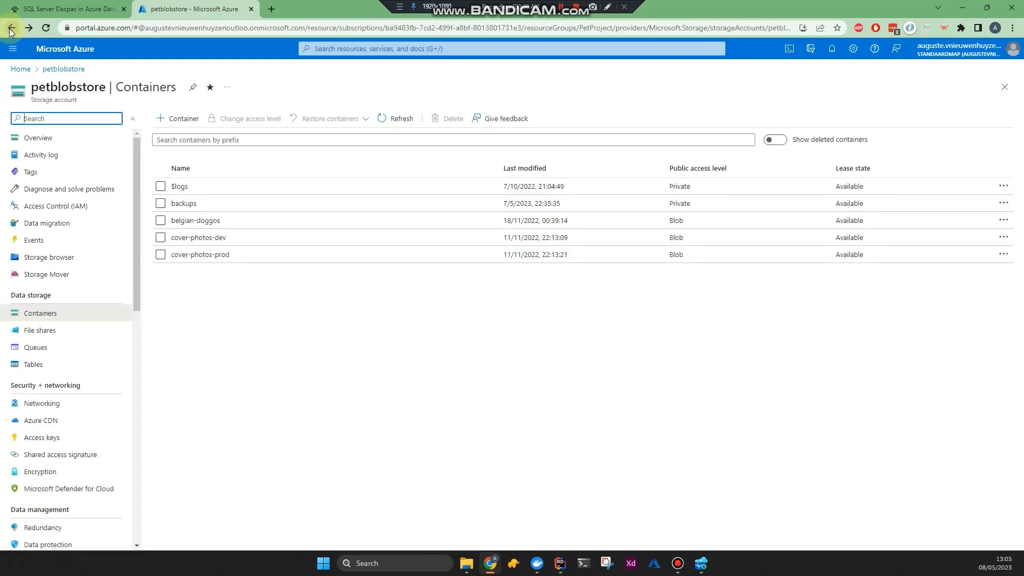
Go back to the Azure Portal home page, open the UtilsDb database on mssql-petproject and open its Restore database form
{"action": "left_click", "coordinate": [11, 29]}
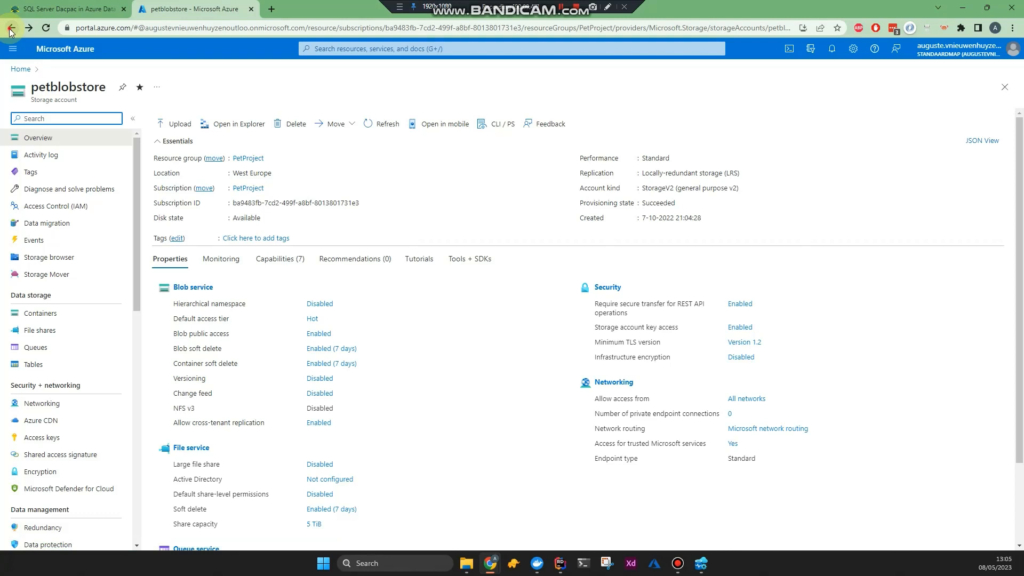
{"action": "left_click", "coordinate": [11, 30]}
{"action": "left_click", "coordinate": [11, 29]}
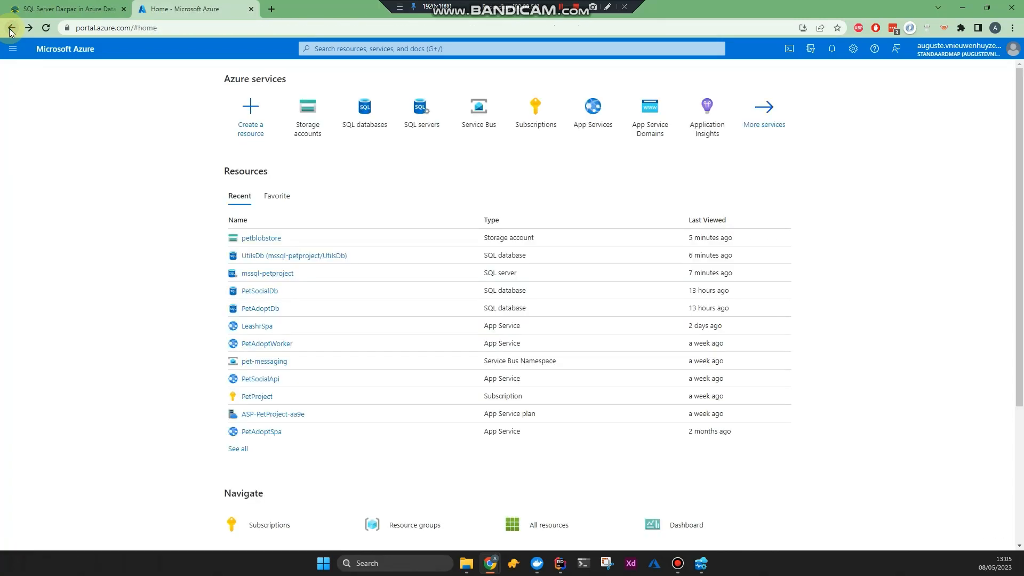
{"action": "left_click", "coordinate": [253, 256]}
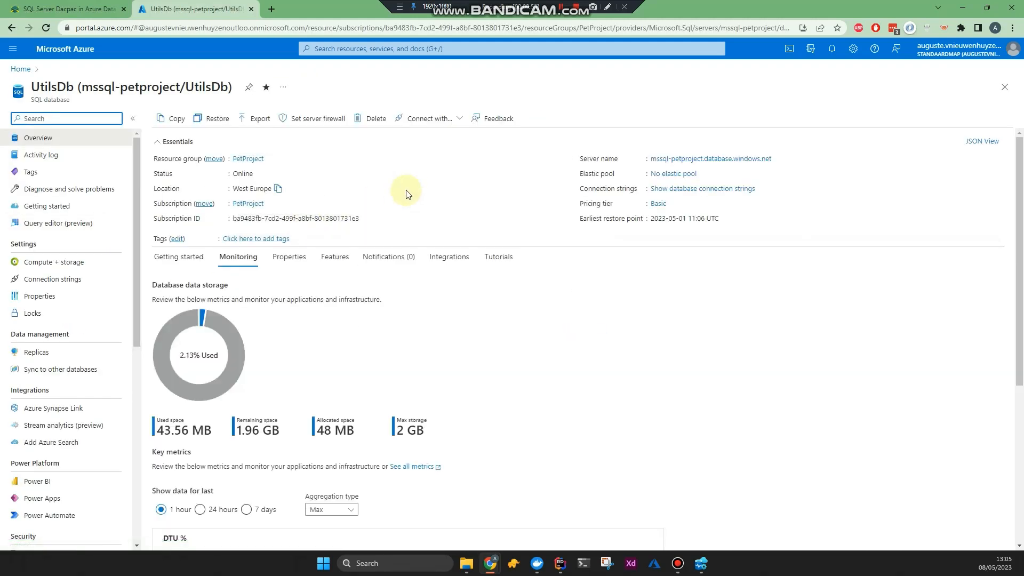
{"action": "left_click", "coordinate": [218, 120]}
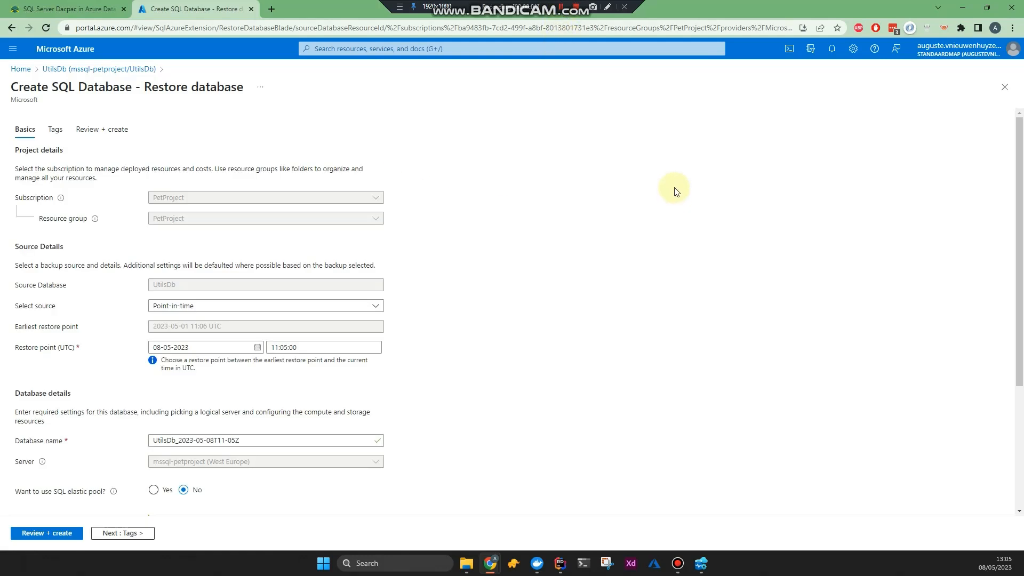
Examine the source types offered for restoring UtilsDb, along with the restore point and database details settings
{"action": "scroll", "coordinate": [675, 191], "scroll_direction": "down", "scroll_amount": 1}
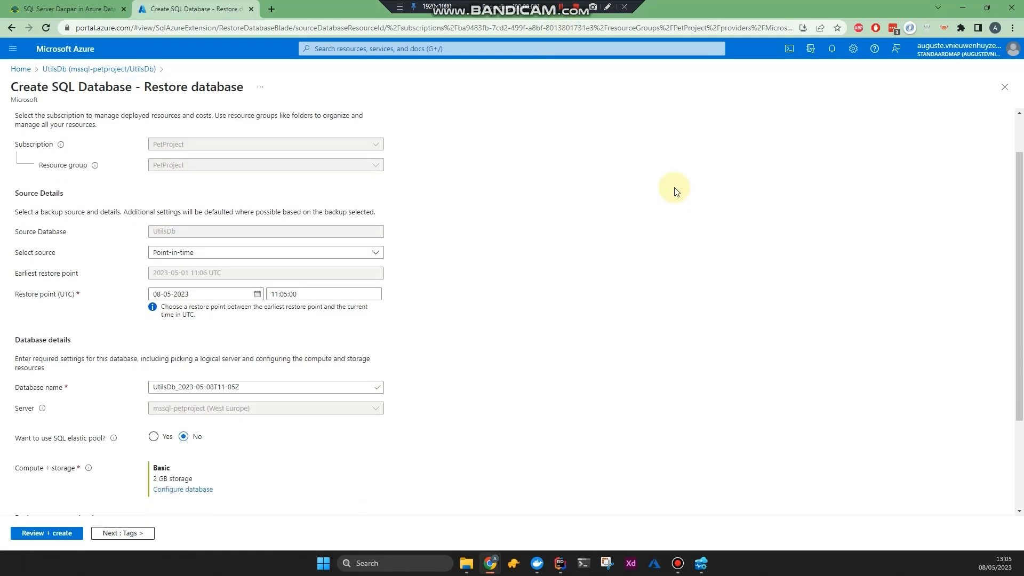
{"action": "left_click", "coordinate": [374, 260]}
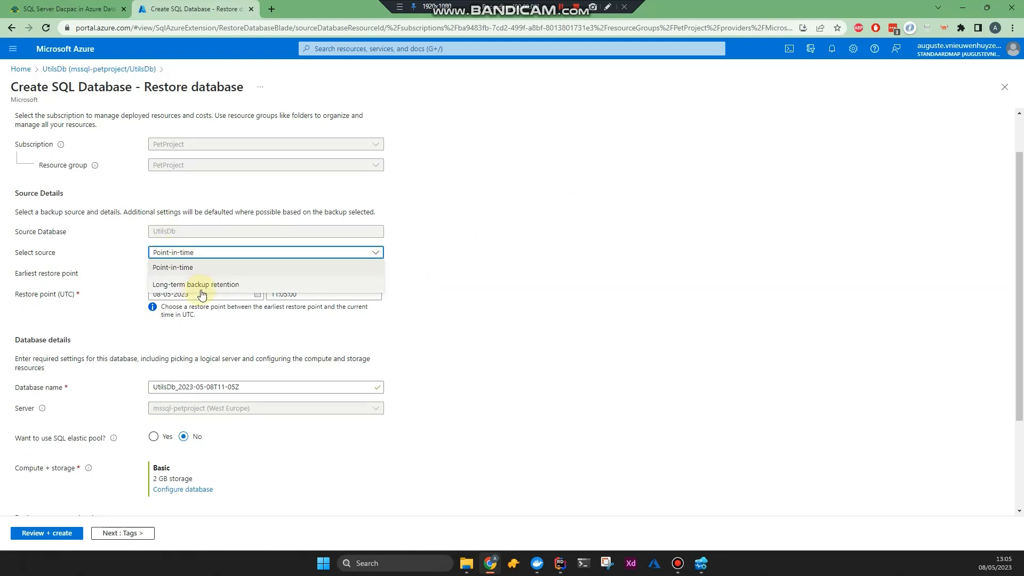
{"action": "left_click", "coordinate": [584, 252]}
{"action": "scroll", "coordinate": [510, 252], "scroll_direction": "down", "scroll_amount": 1}
{"action": "scroll", "coordinate": [510, 253], "scroll_direction": "up", "scroll_amount": 1}
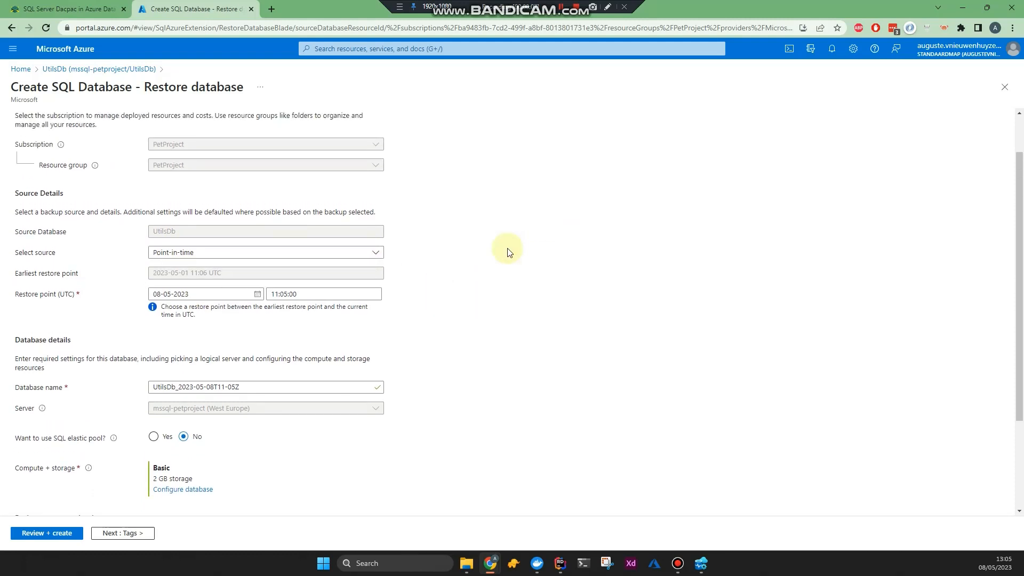
{"action": "scroll", "coordinate": [509, 254], "scroll_direction": "up", "scroll_amount": 1}
{"action": "scroll", "coordinate": [253, 214], "scroll_direction": "down", "scroll_amount": 2}
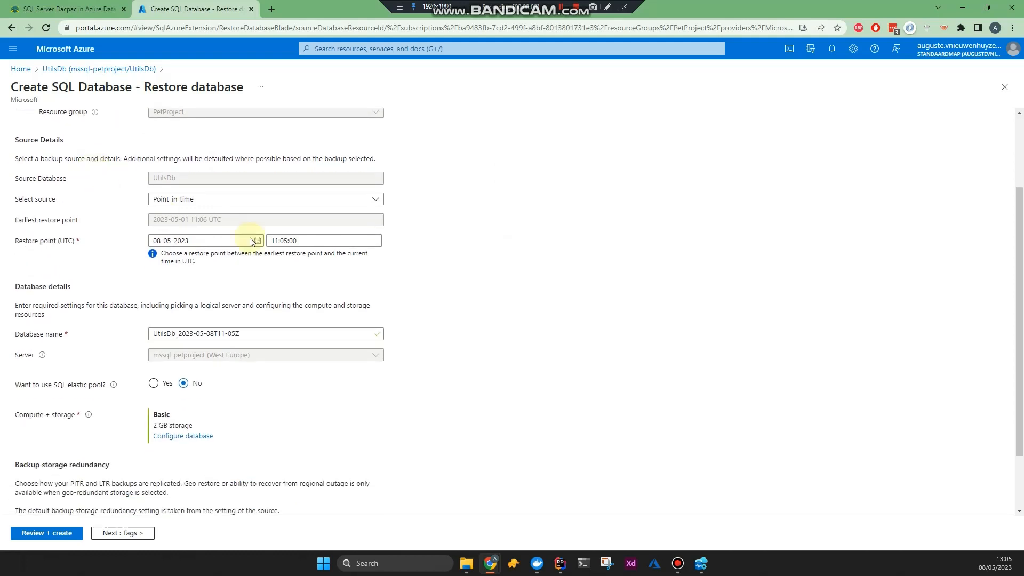
{"action": "scroll", "coordinate": [488, 268], "scroll_direction": "up", "scroll_amount": 1}
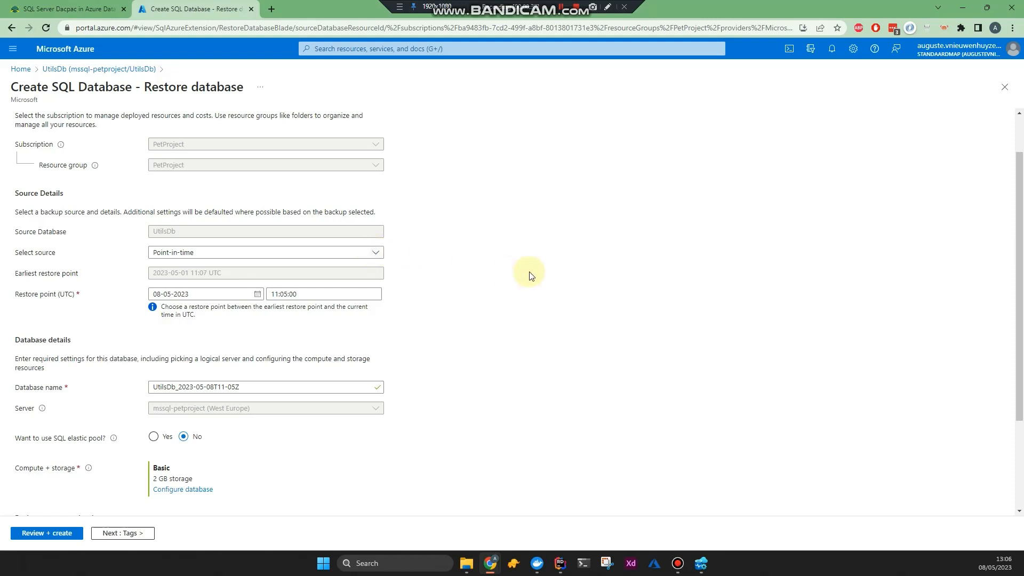
Review the restore form down to the backup storage redundancy options, rechecking the source and restore point fields
{"action": "scroll", "coordinate": [530, 276], "scroll_direction": "down", "scroll_amount": 1}
{"action": "scroll", "coordinate": [530, 276], "scroll_direction": "up", "scroll_amount": 2}
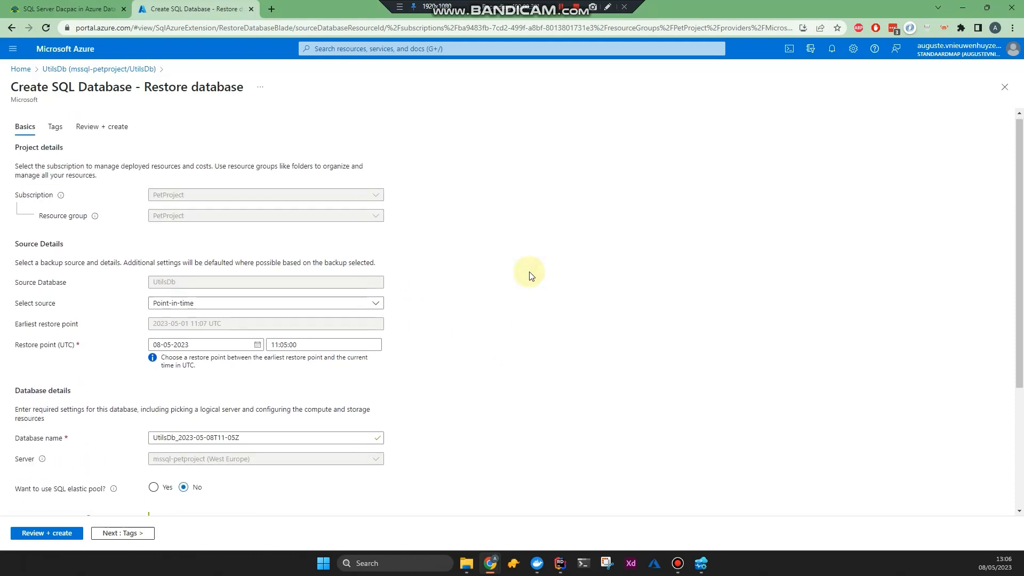
{"action": "scroll", "coordinate": [530, 276], "scroll_direction": "down", "scroll_amount": 3}
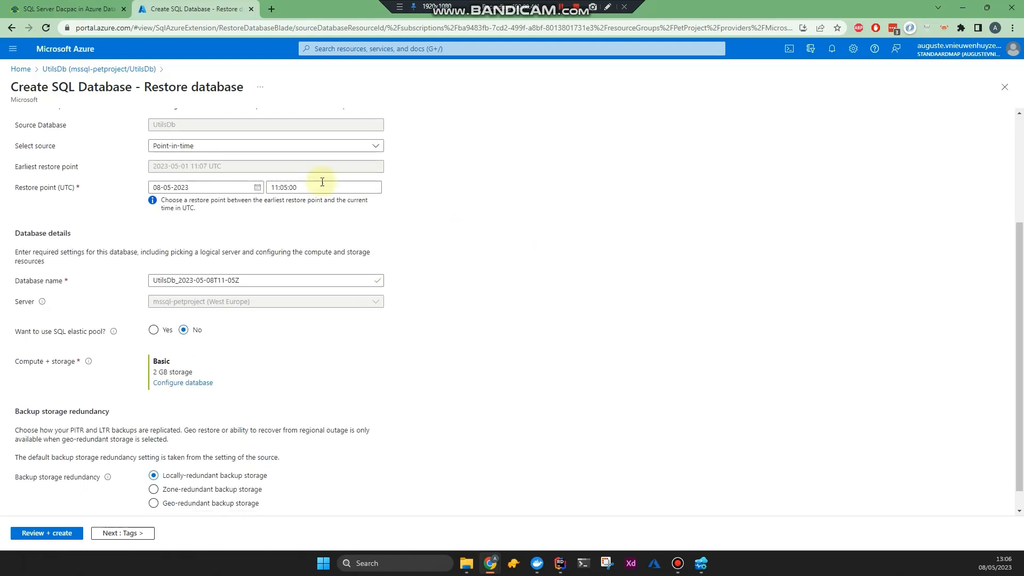
{"action": "left_click", "coordinate": [379, 151]}
{"action": "left_click", "coordinate": [631, 174]}
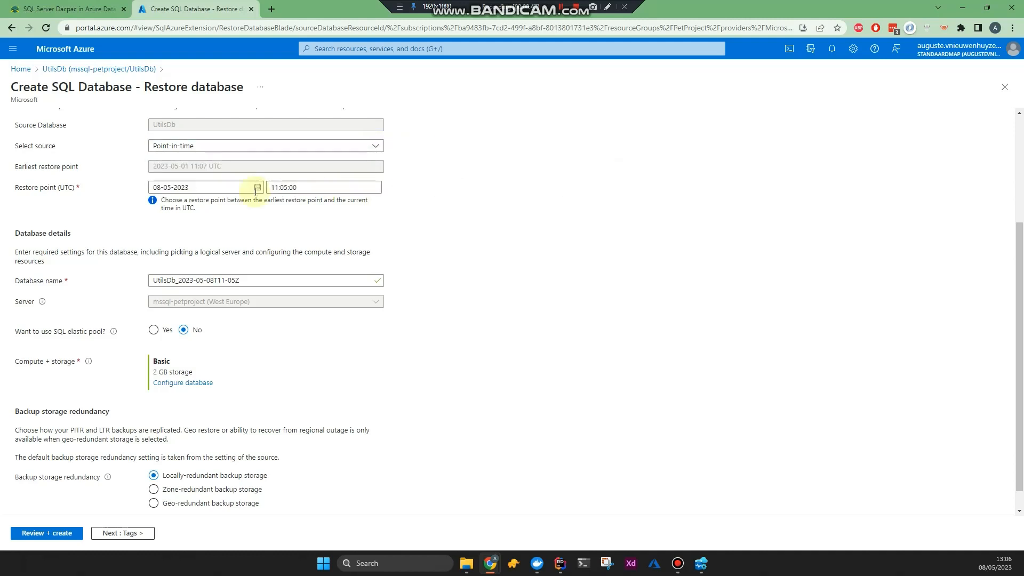
{"action": "left_click", "coordinate": [573, 266]}
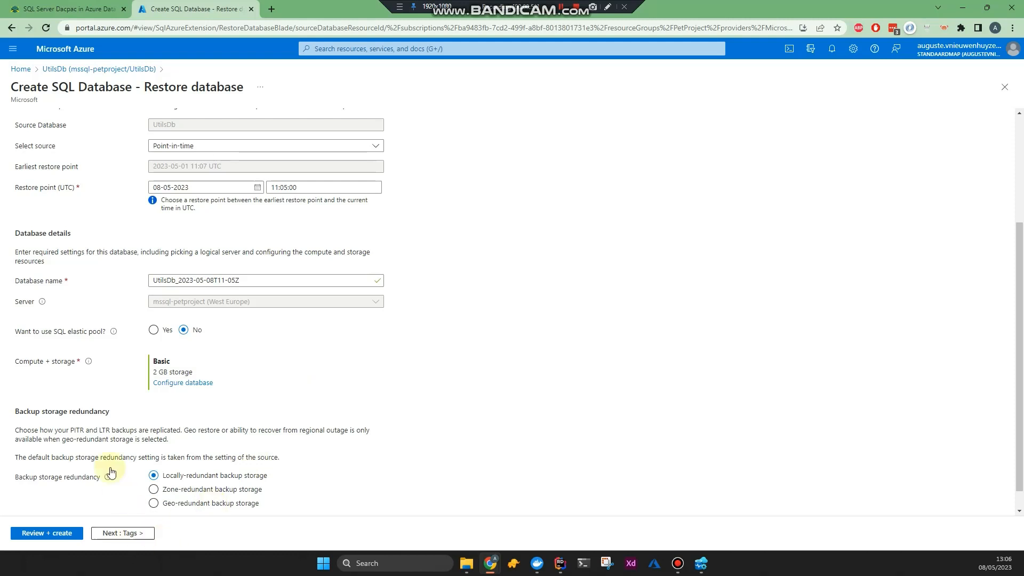
{"action": "scroll", "coordinate": [320, 277], "scroll_direction": "up", "scroll_amount": 3}
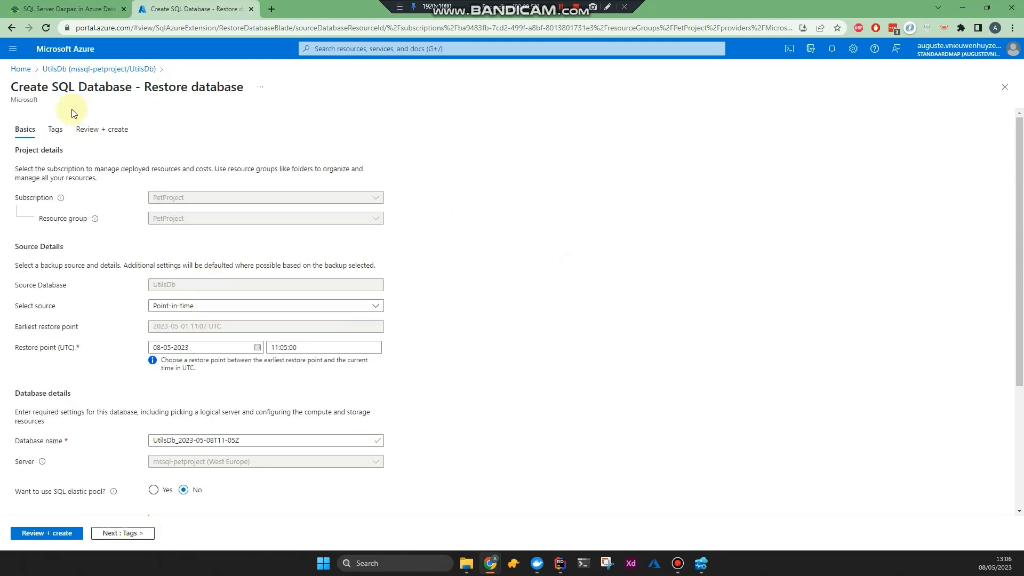
Leave the restore form without creating a database, return to the Azure Portal home page and switch to Azure Data Studio
{"action": "left_click", "coordinate": [21, 70]}
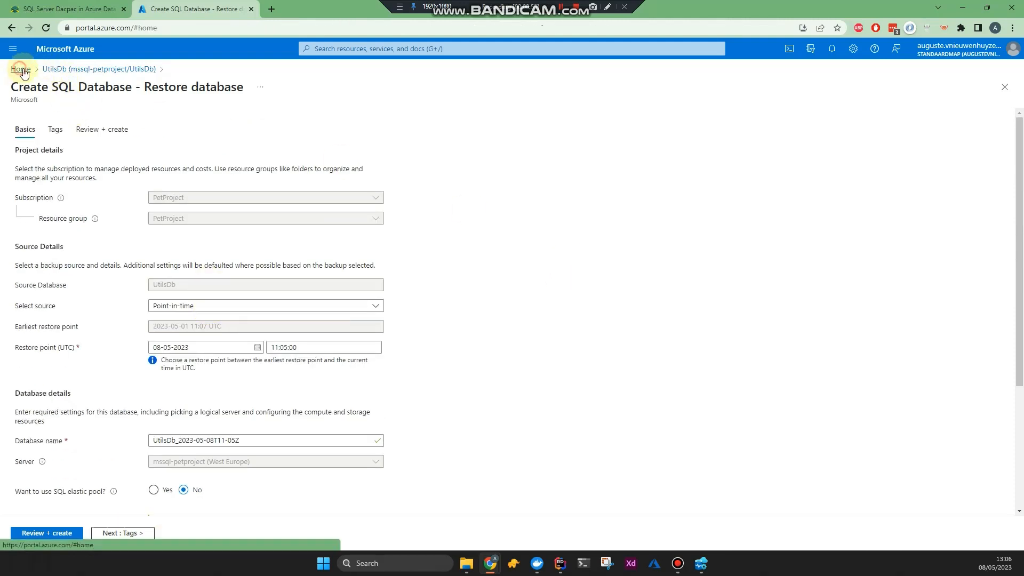
{"action": "left_click", "coordinate": [148, 138]}
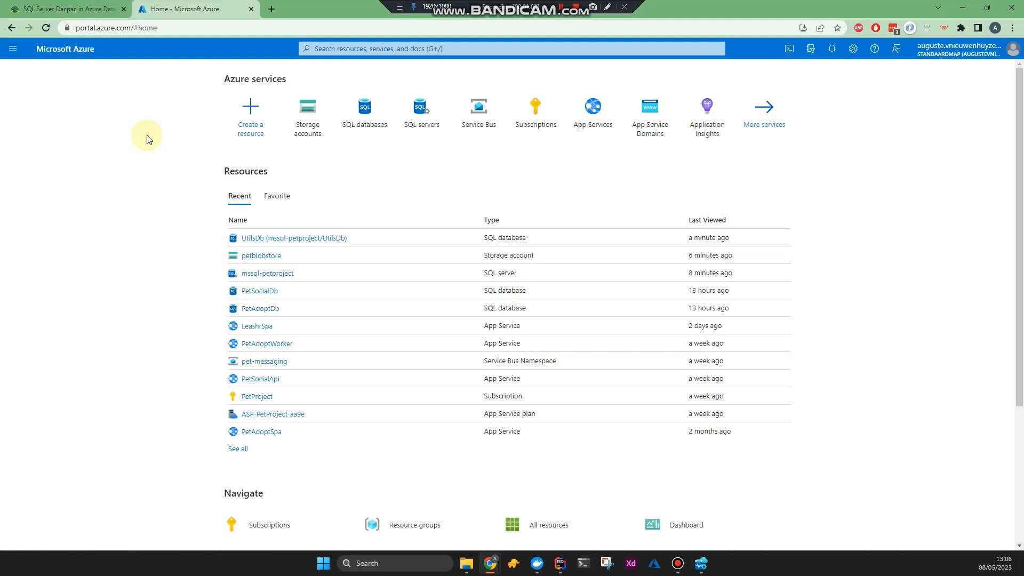
{"action": "left_click", "coordinate": [147, 136]}
{"action": "left_click", "coordinate": [130, 143]}
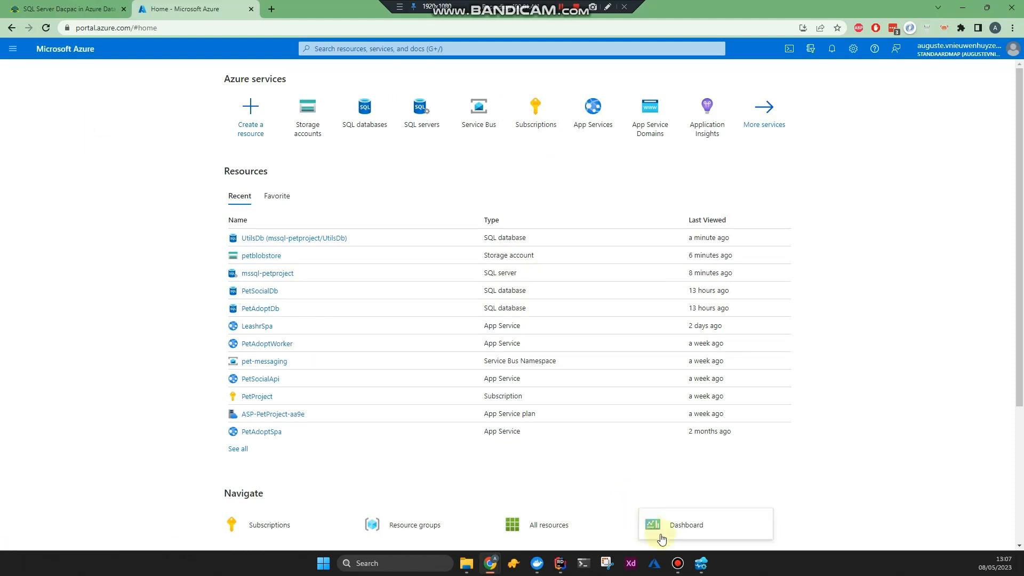
{"action": "left_click", "coordinate": [699, 565]}
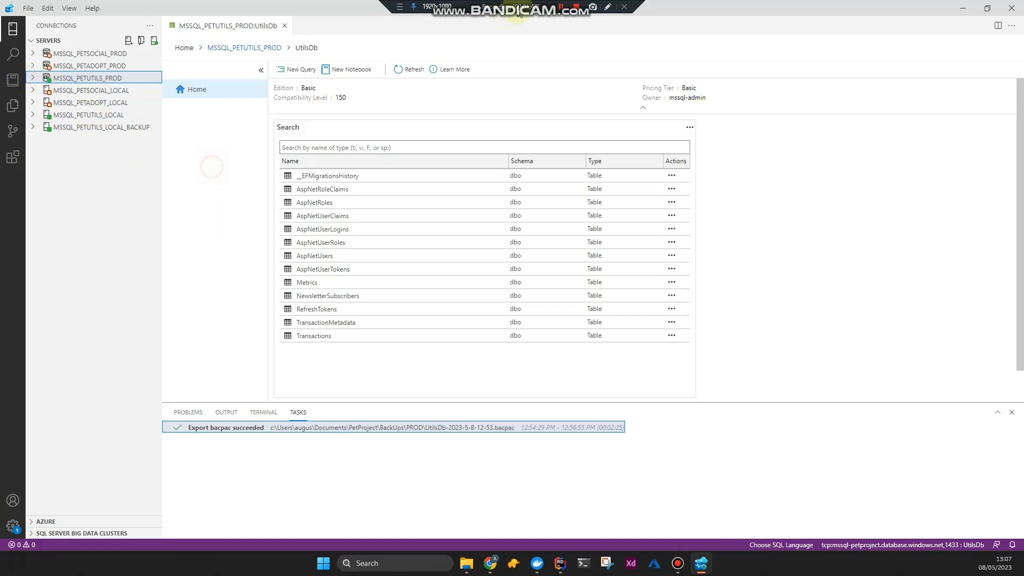
{"action": "left_click", "coordinate": [561, 7]}
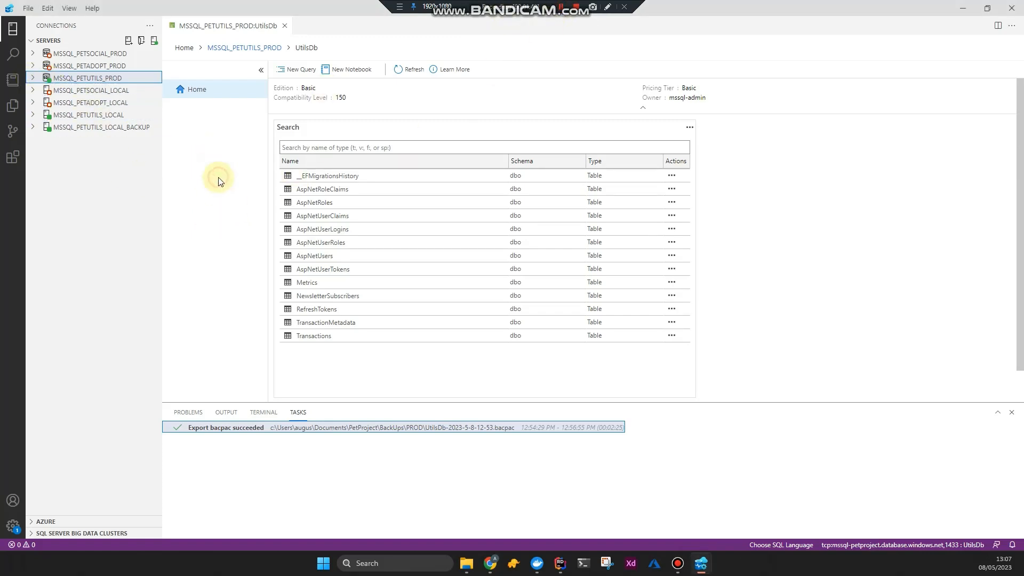